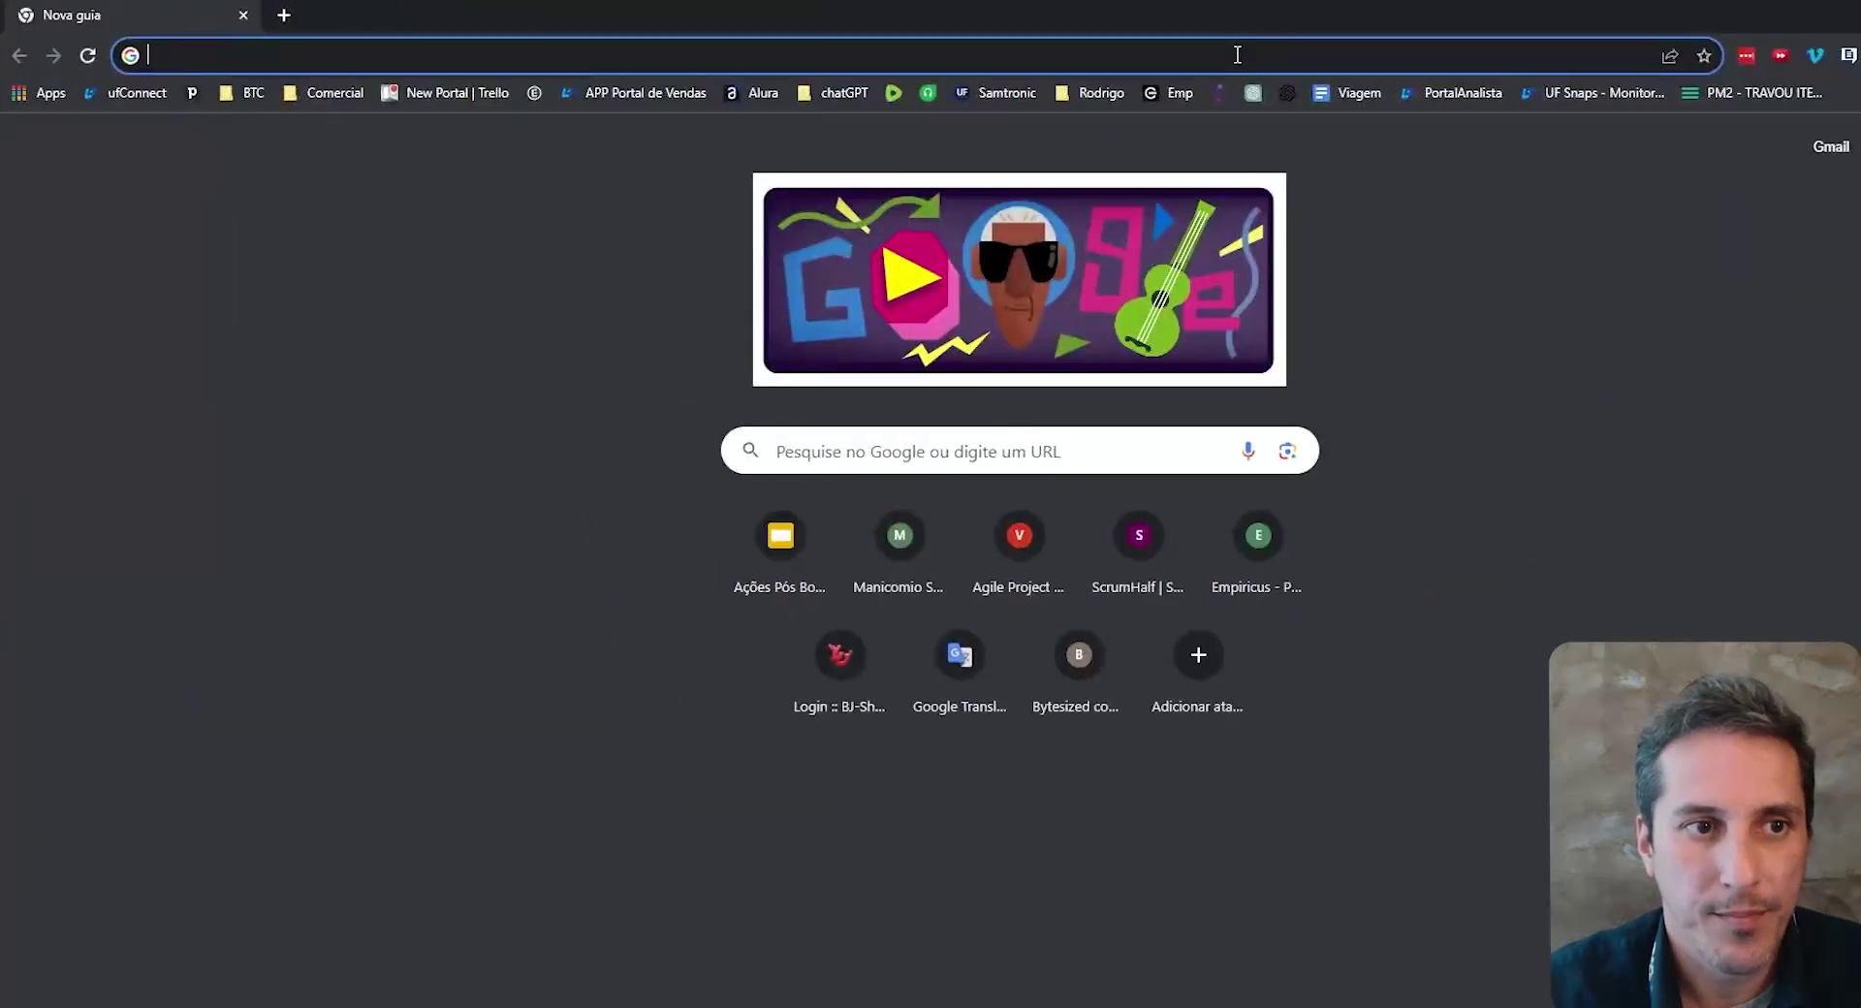
type("127.0.0.1:1234/webmonitor/")
key("Return")
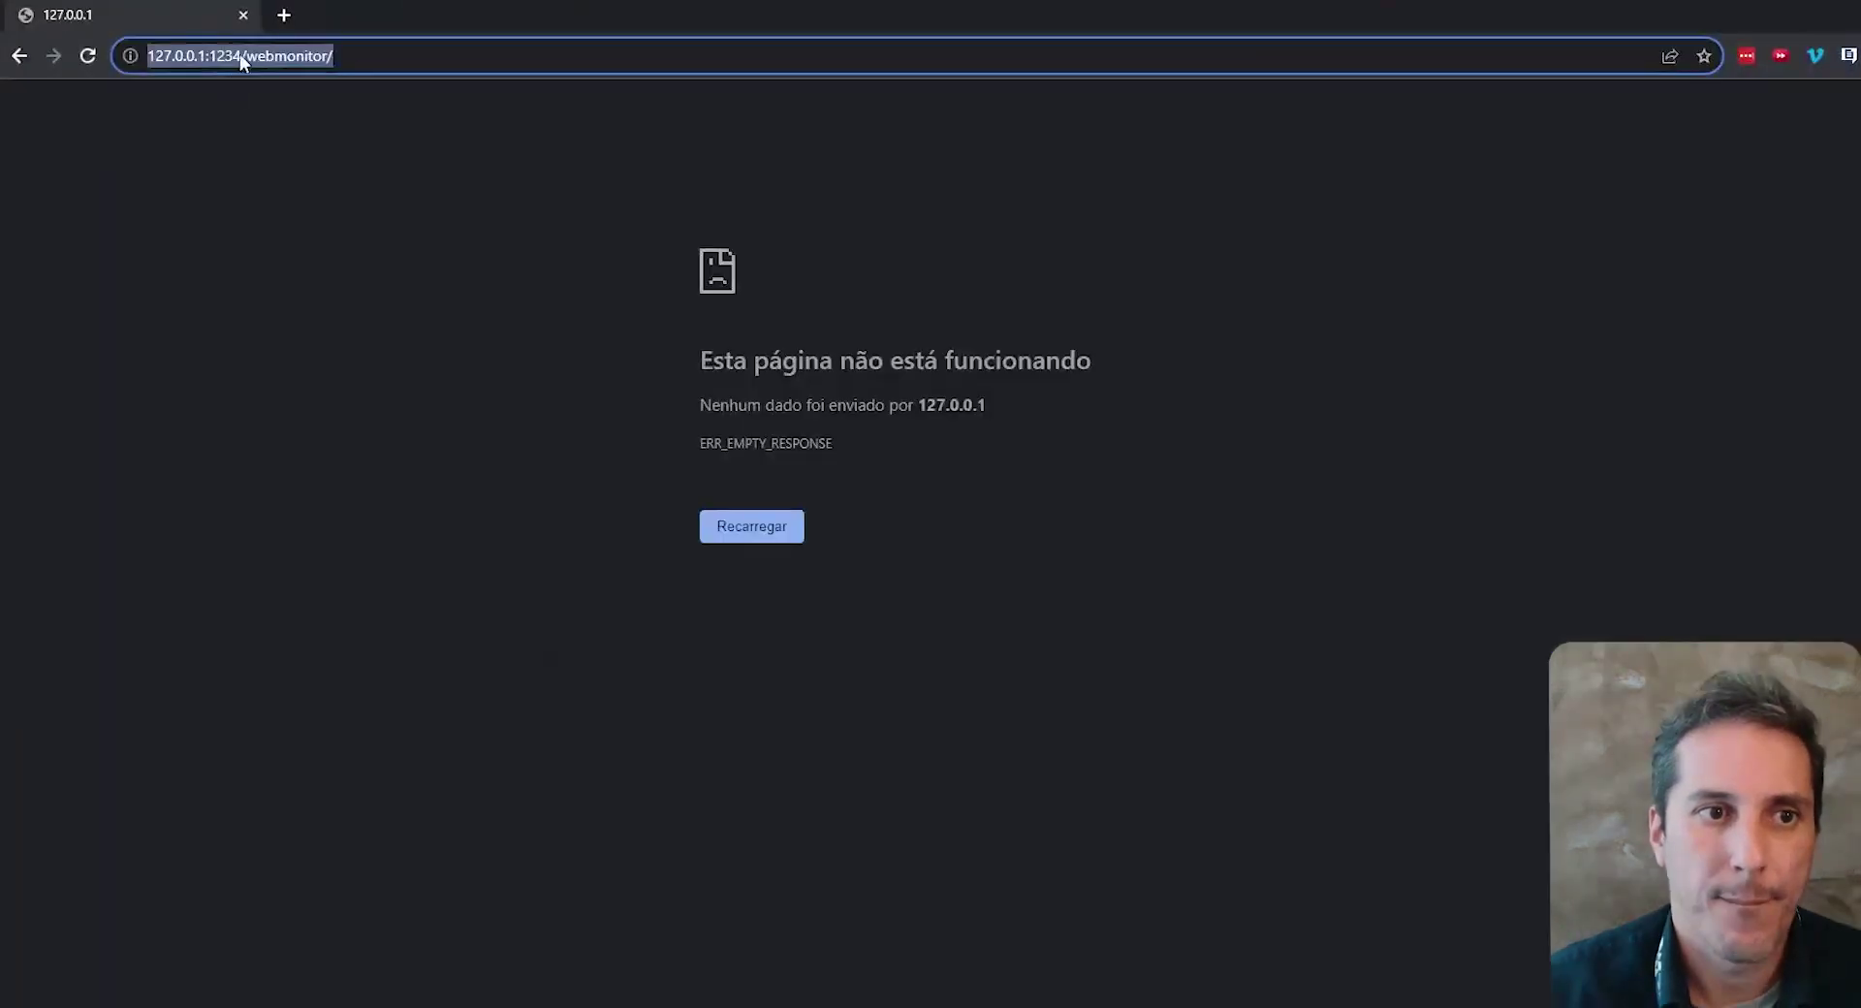
type("https")
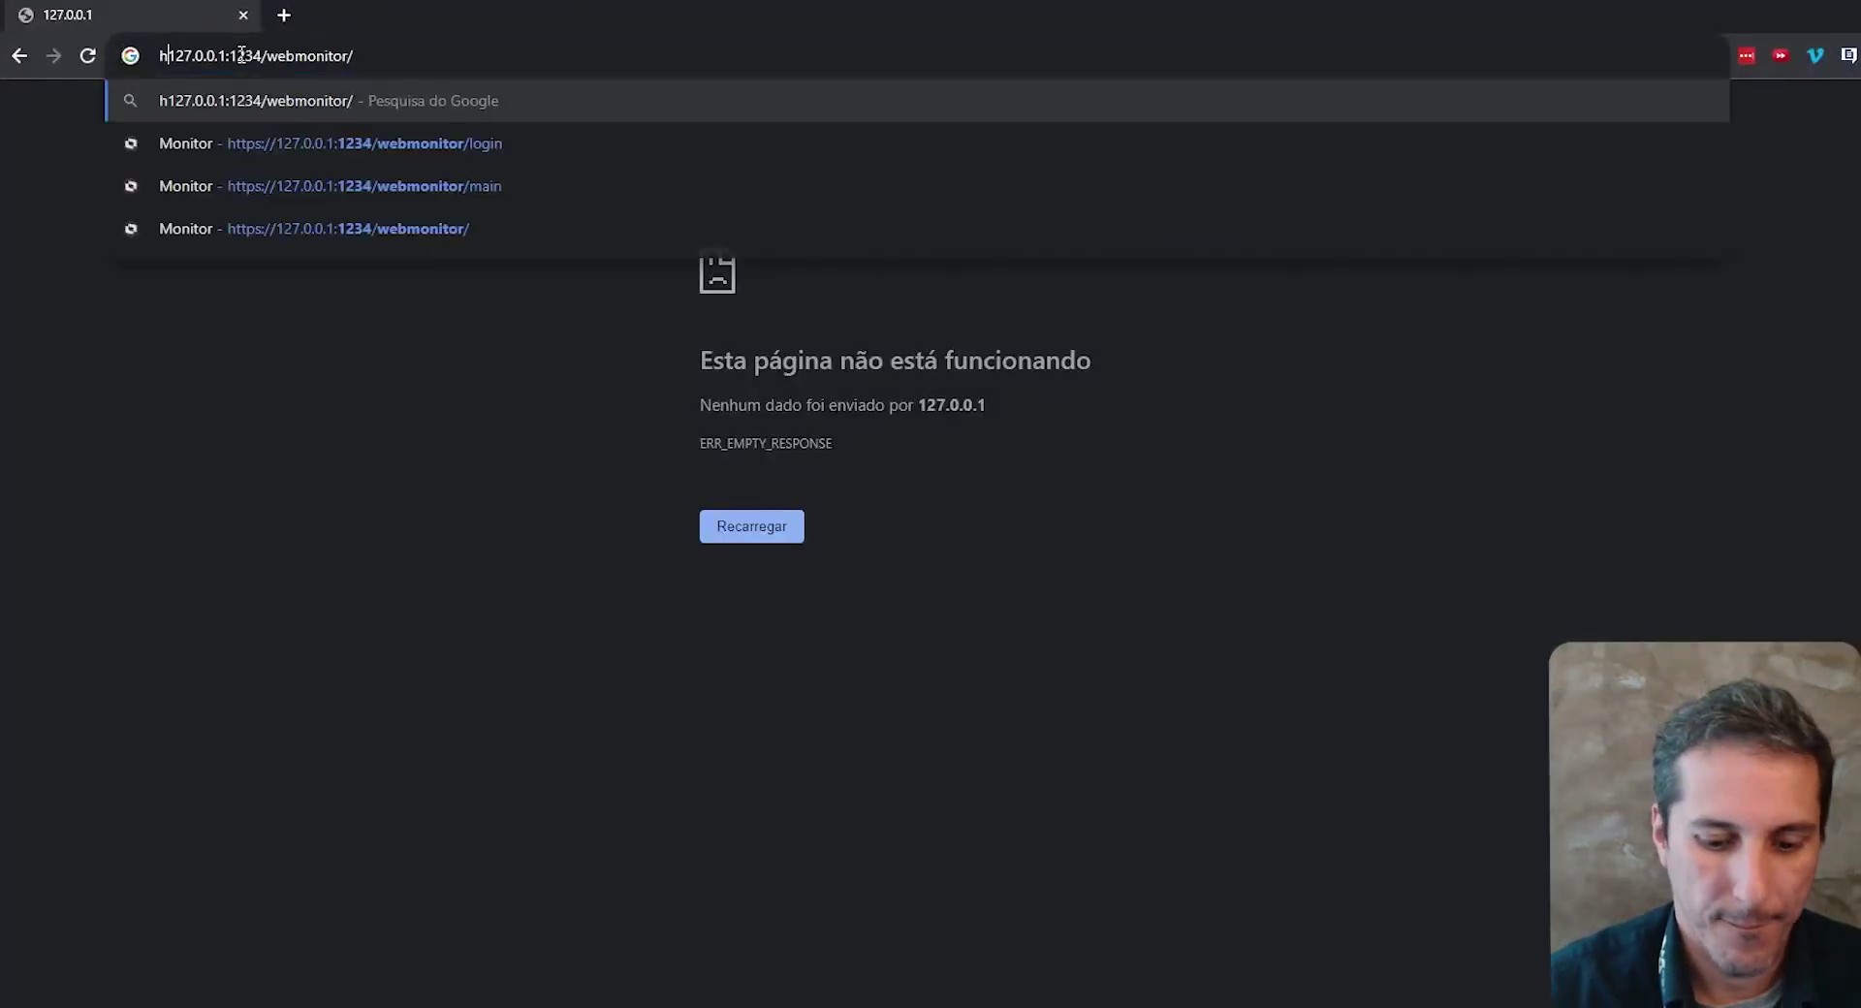
type("://")
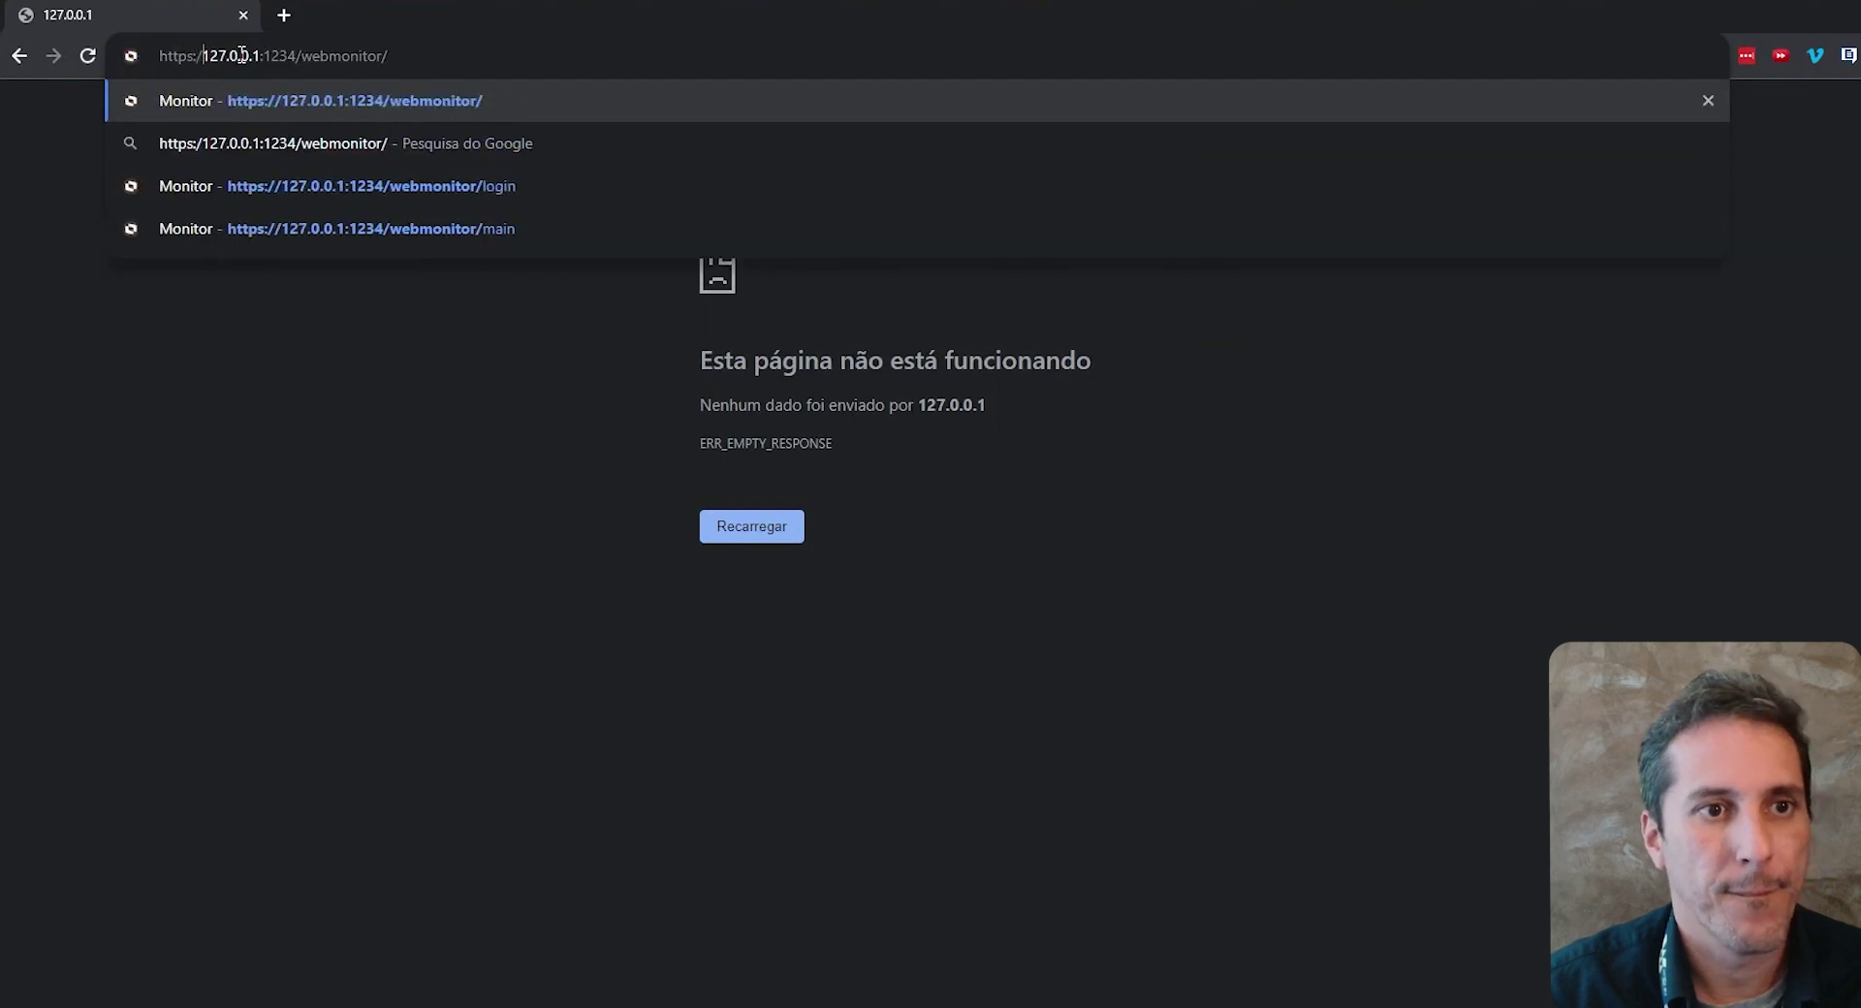
left_click(487, 55)
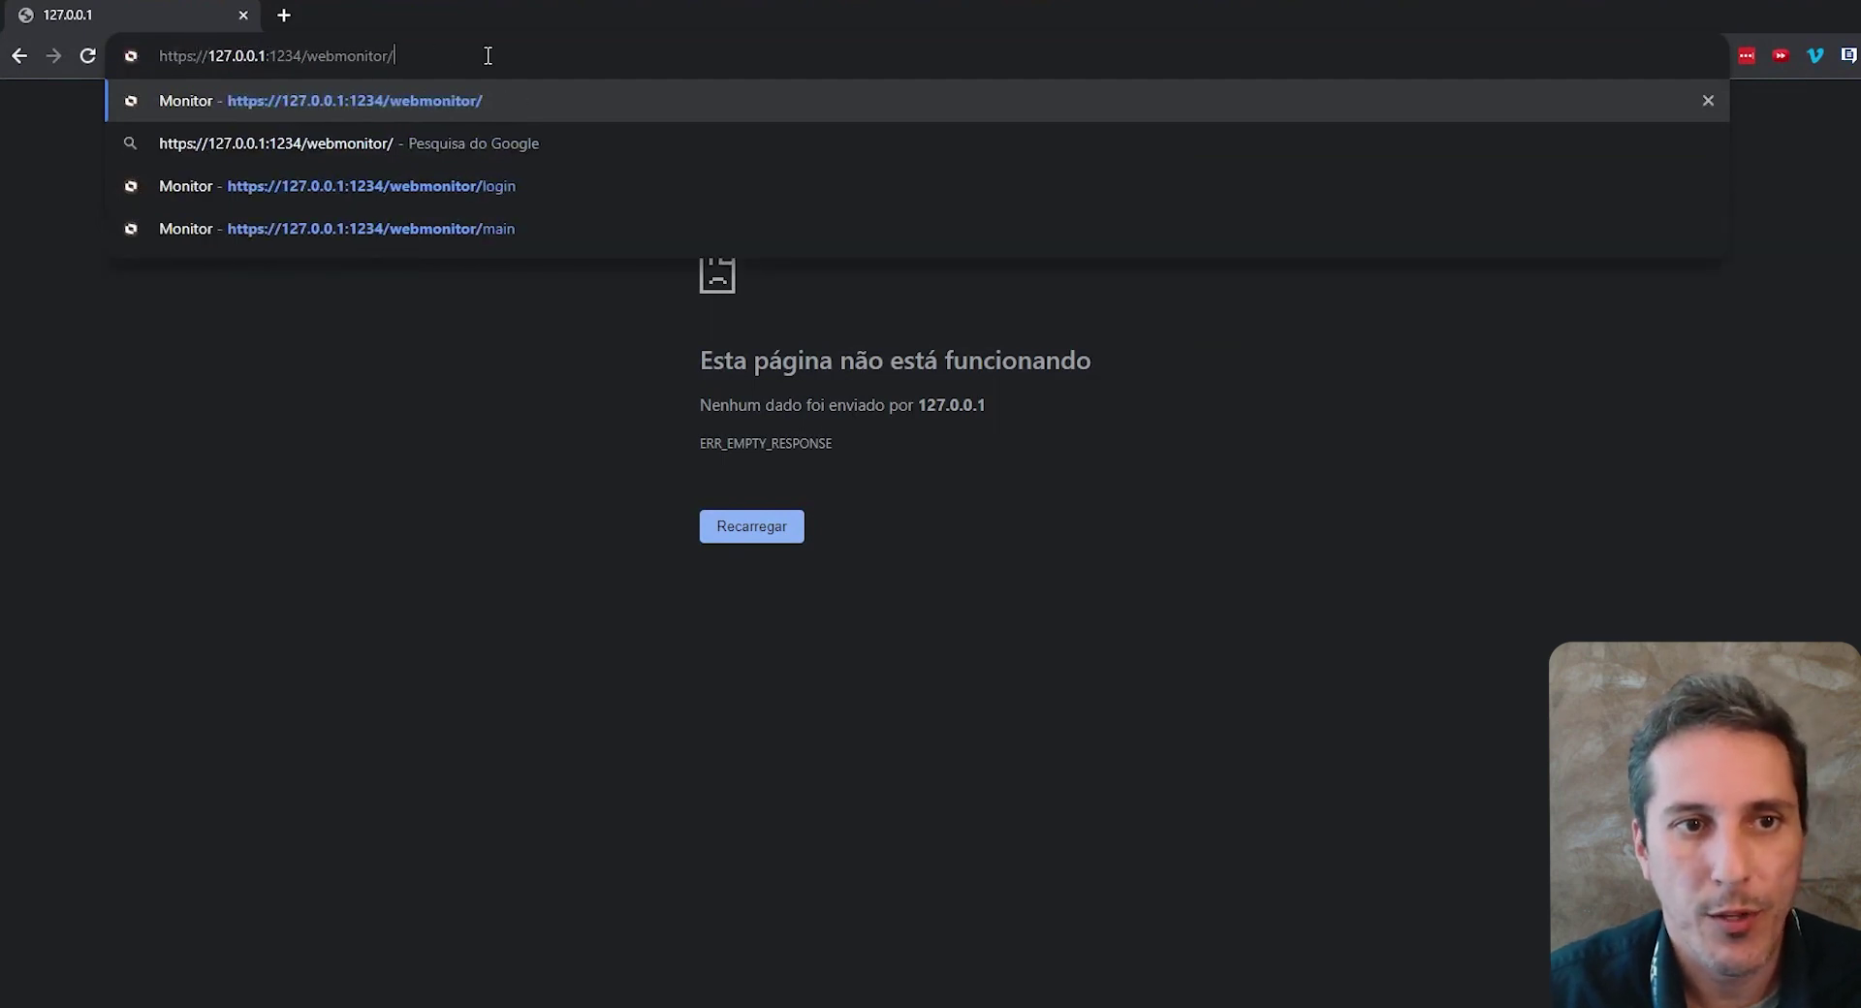
key("Return")
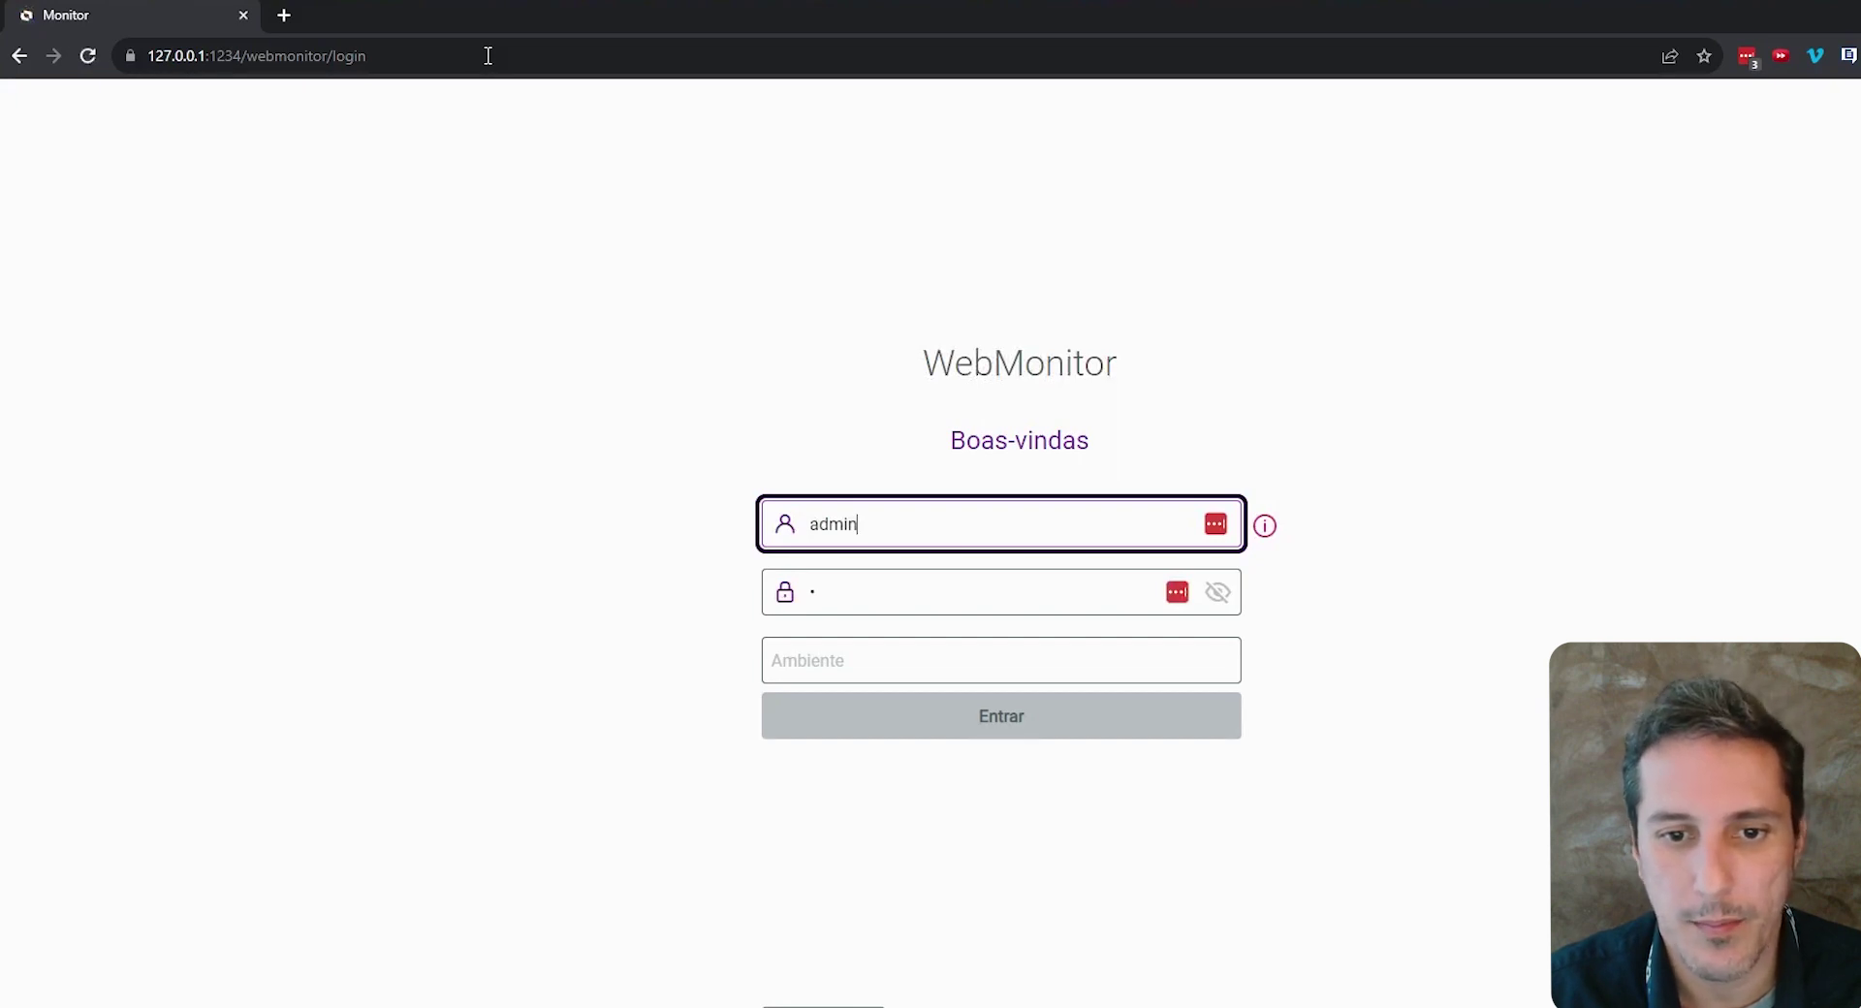
Sign in to WebMonitor with the prefilled admin credentials and the environment set to "environment".
key("Tab")
key("Tab")
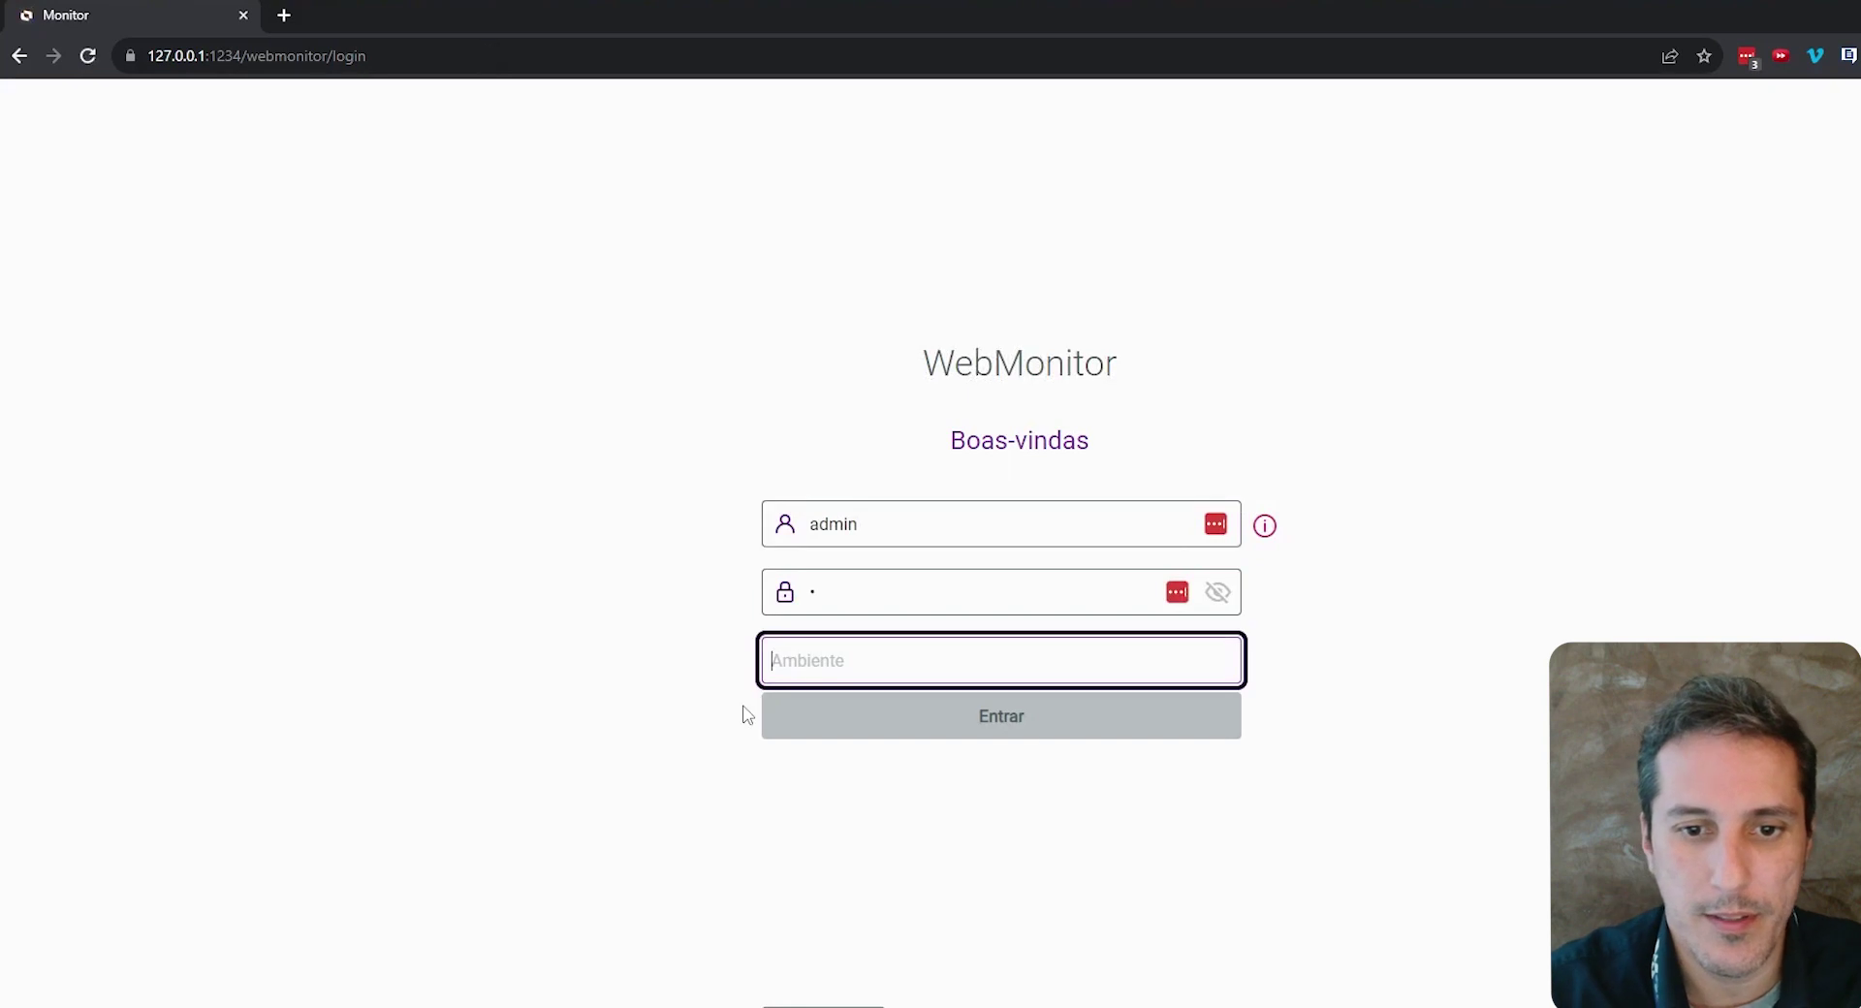
type("enviro")
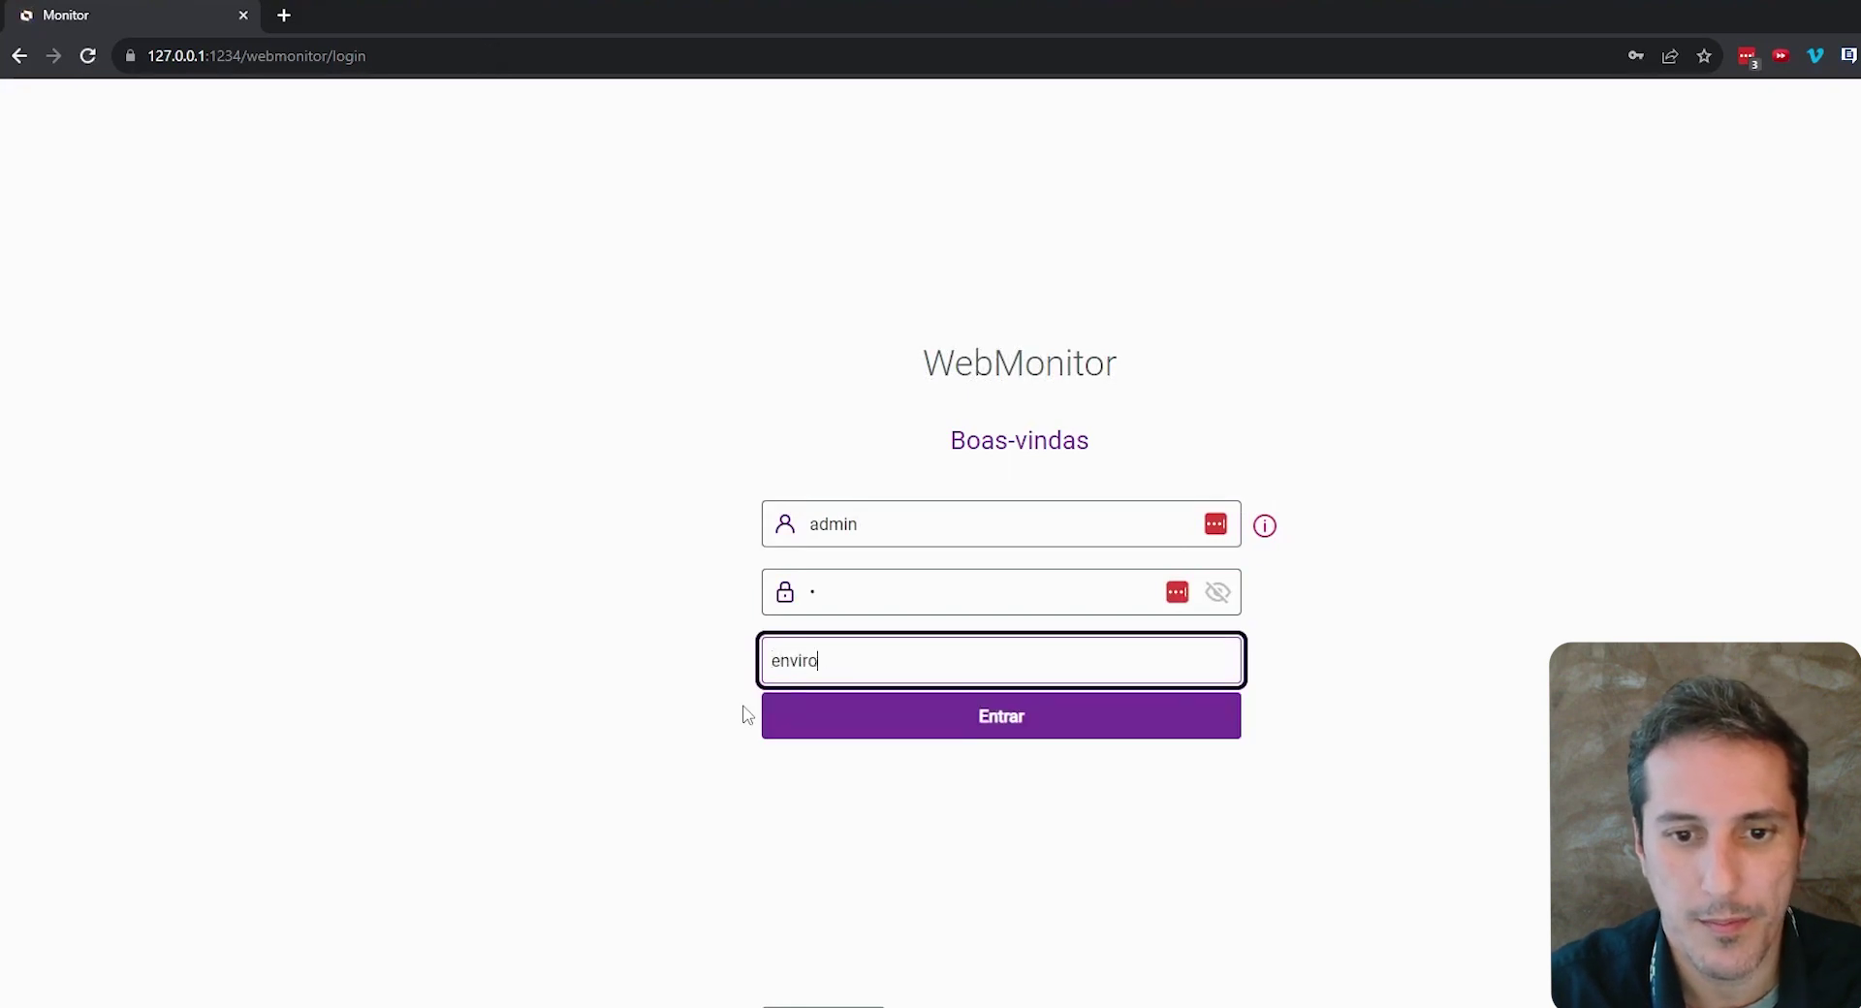
type("mn")
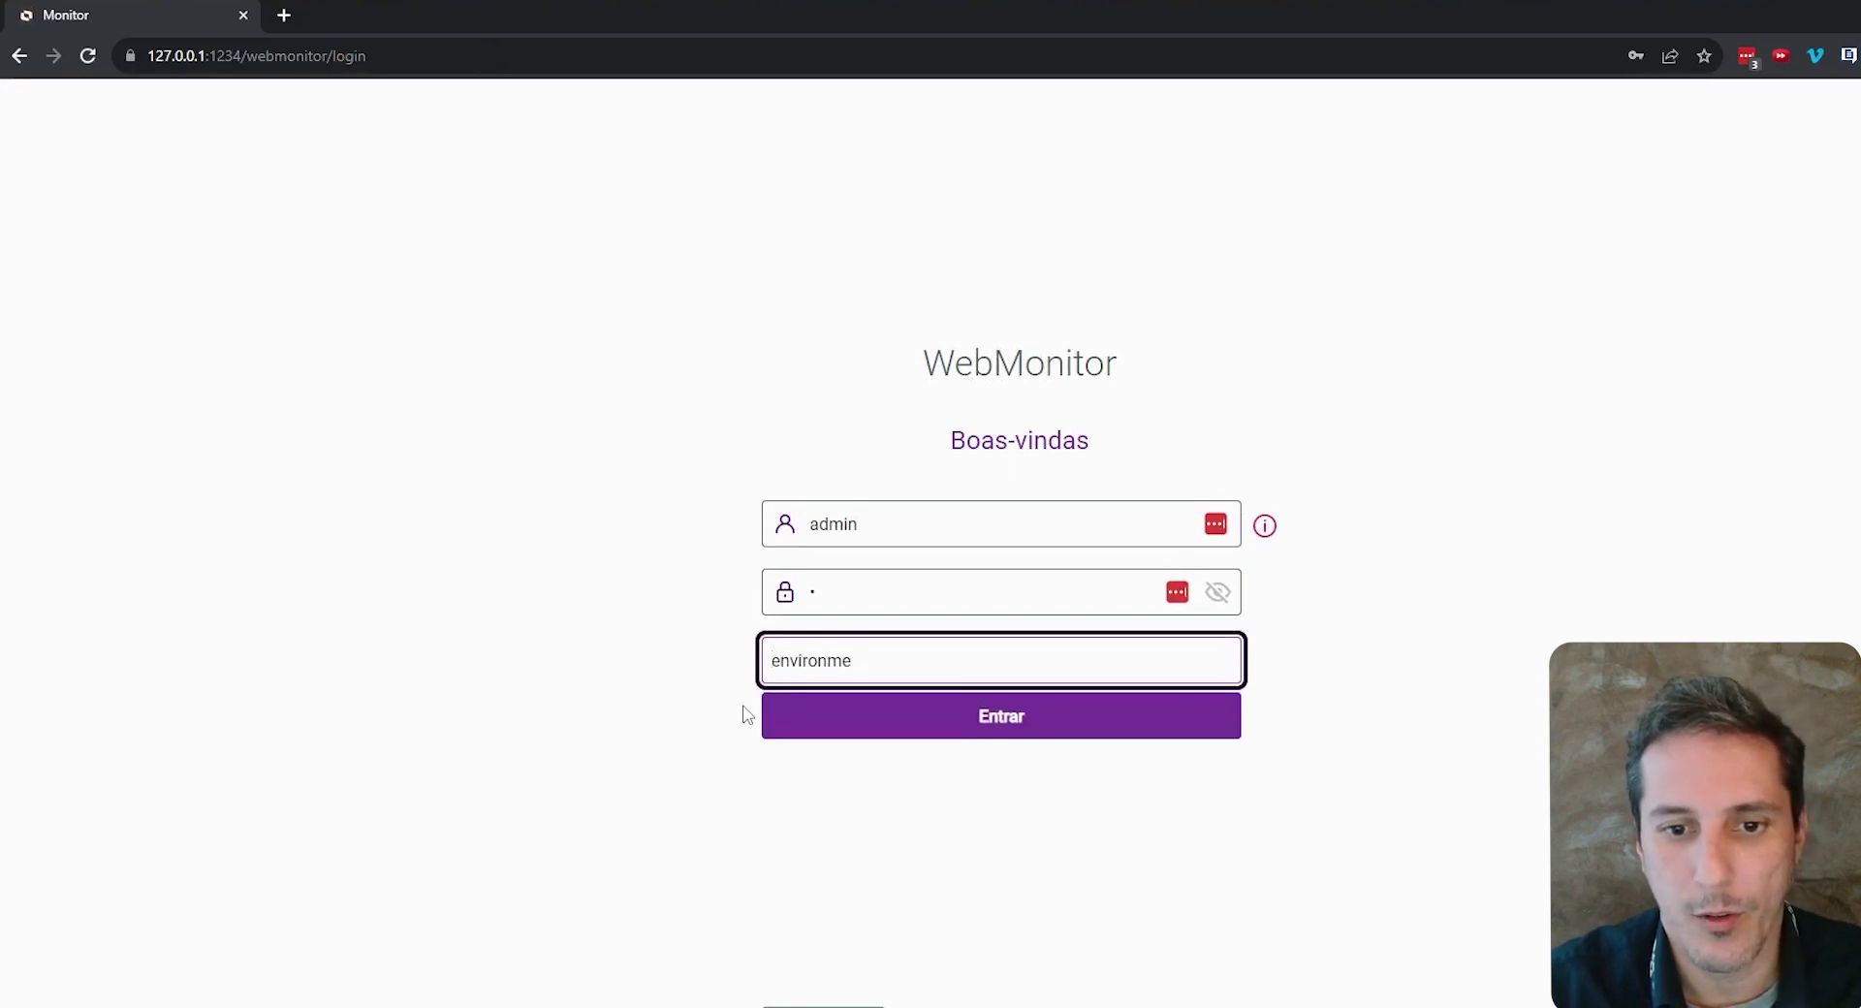
type("ent")
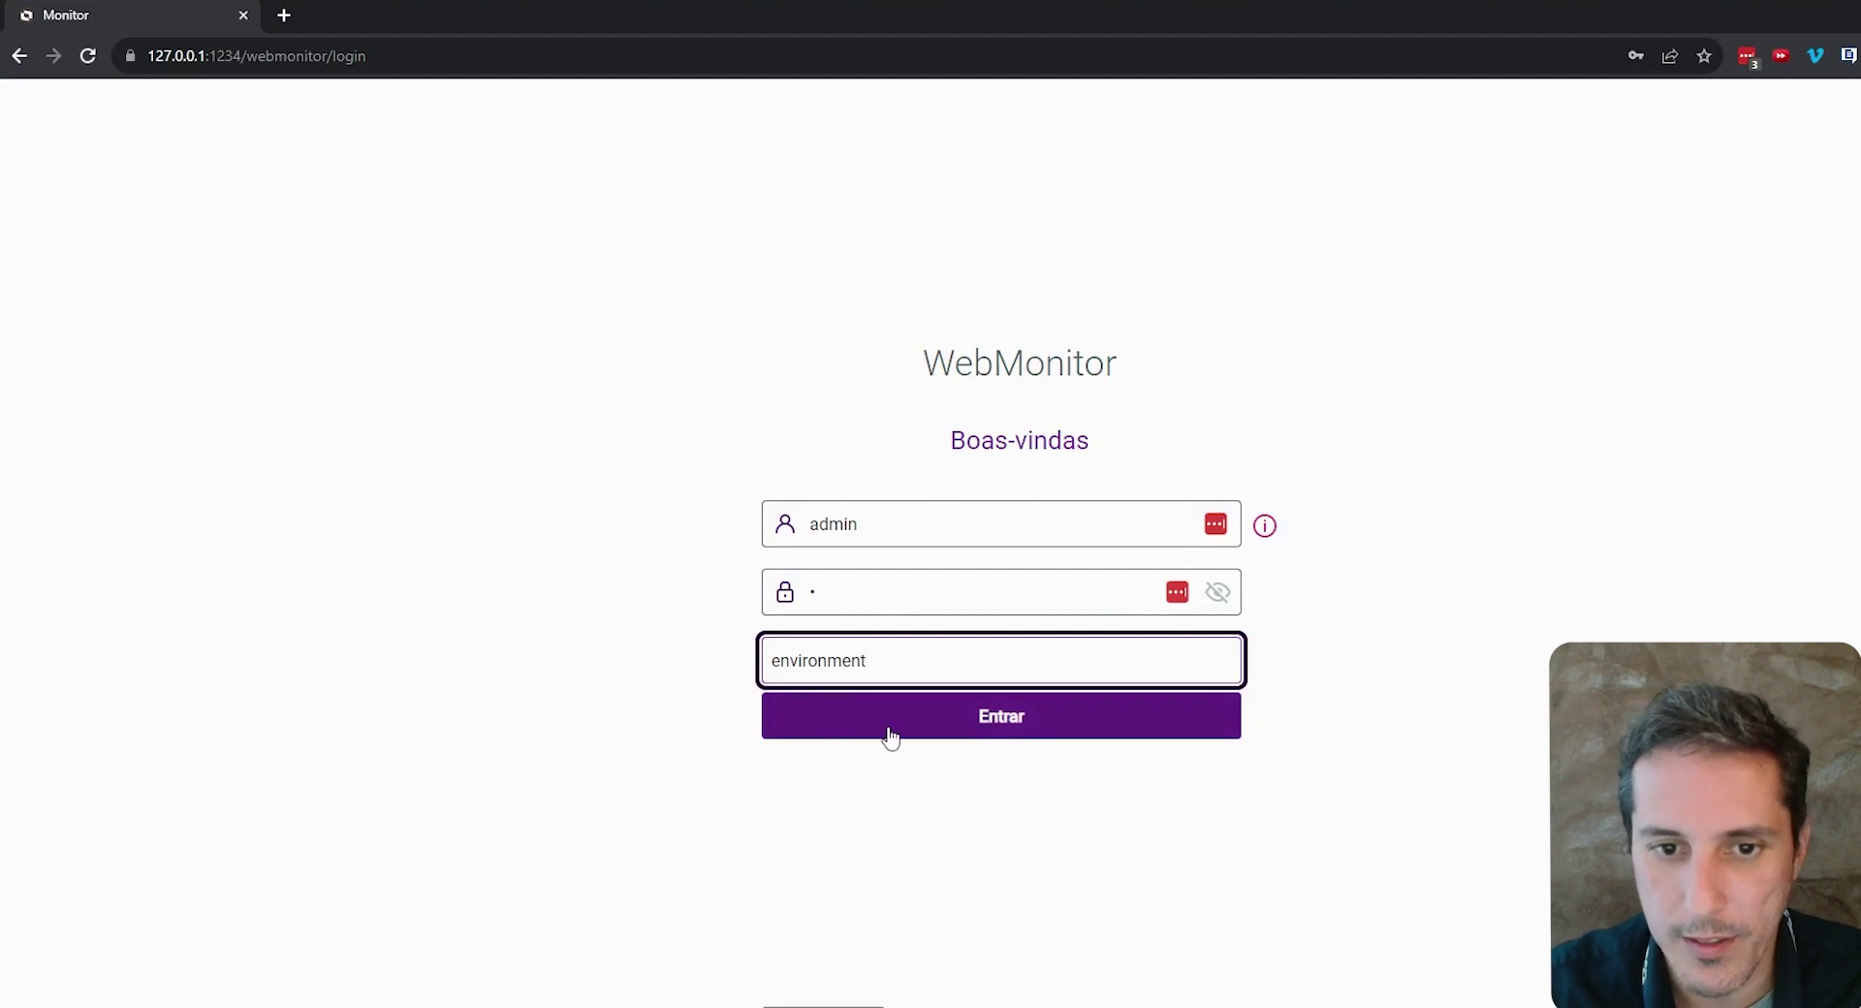
left_click(886, 725)
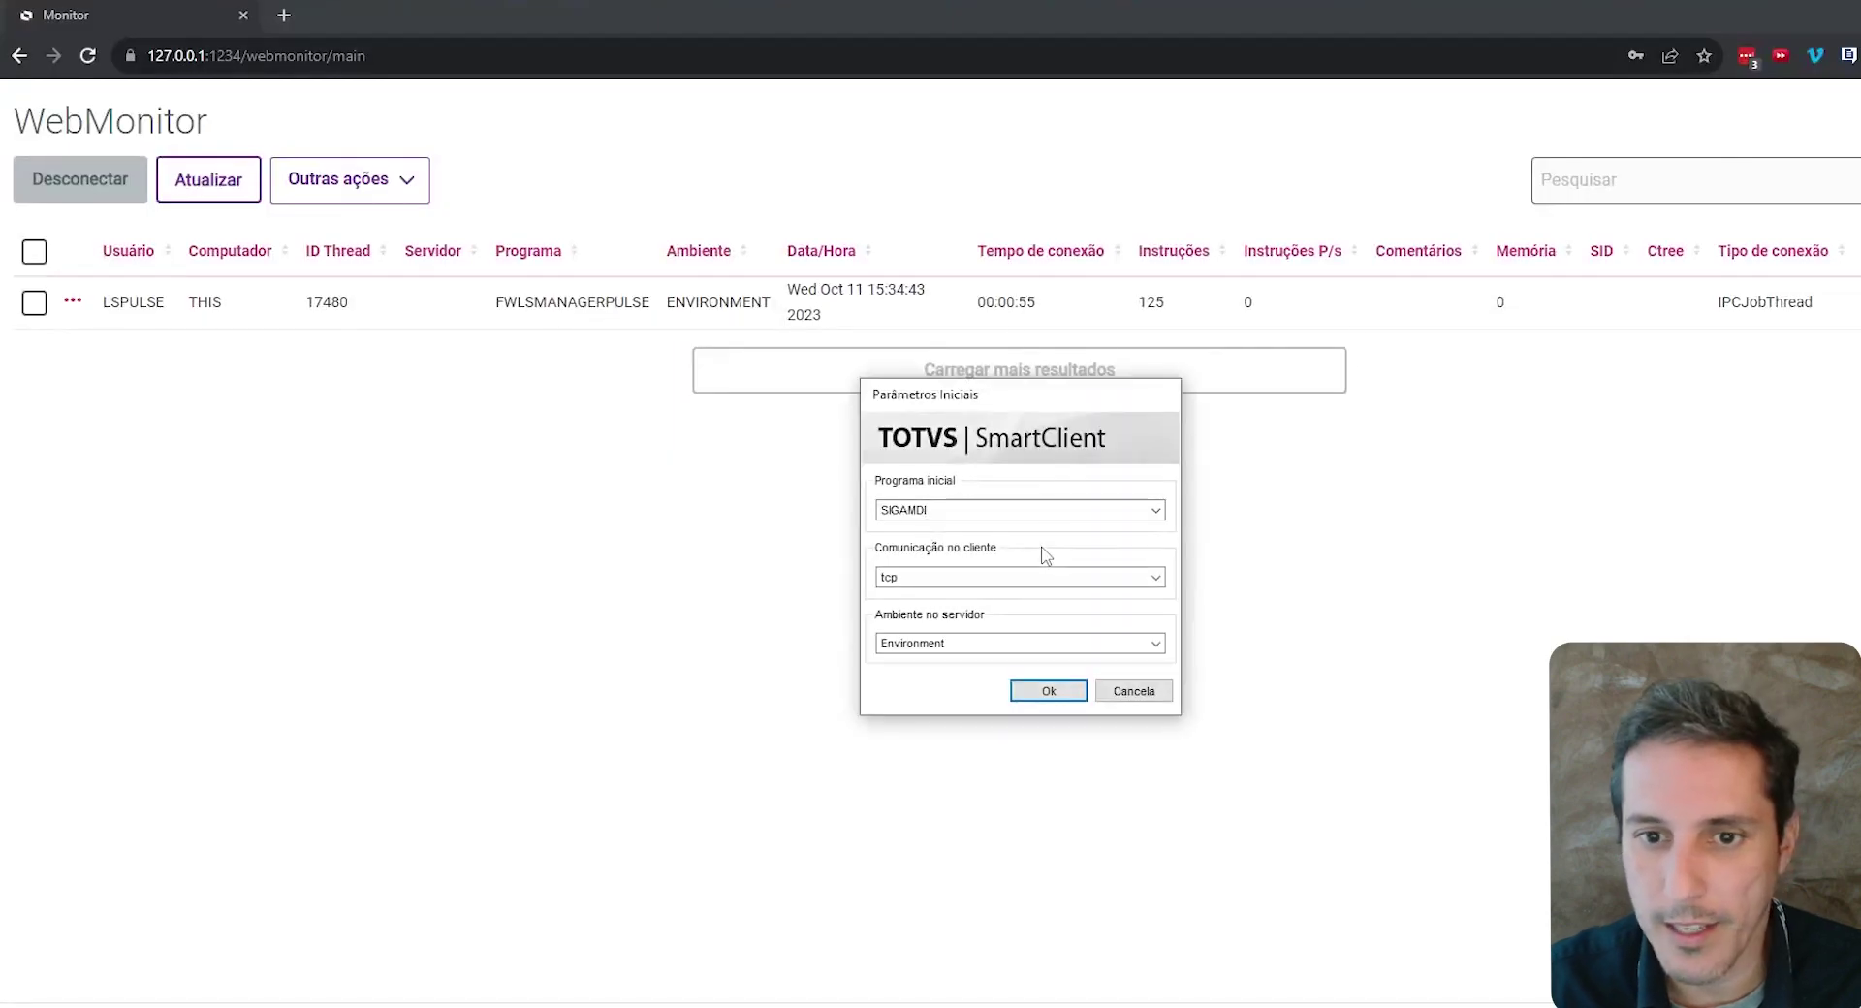
Start SmartClient with program SIGAMDI in Environment, and sign in to Protheus as admin with the account password.
left_click(1056, 692)
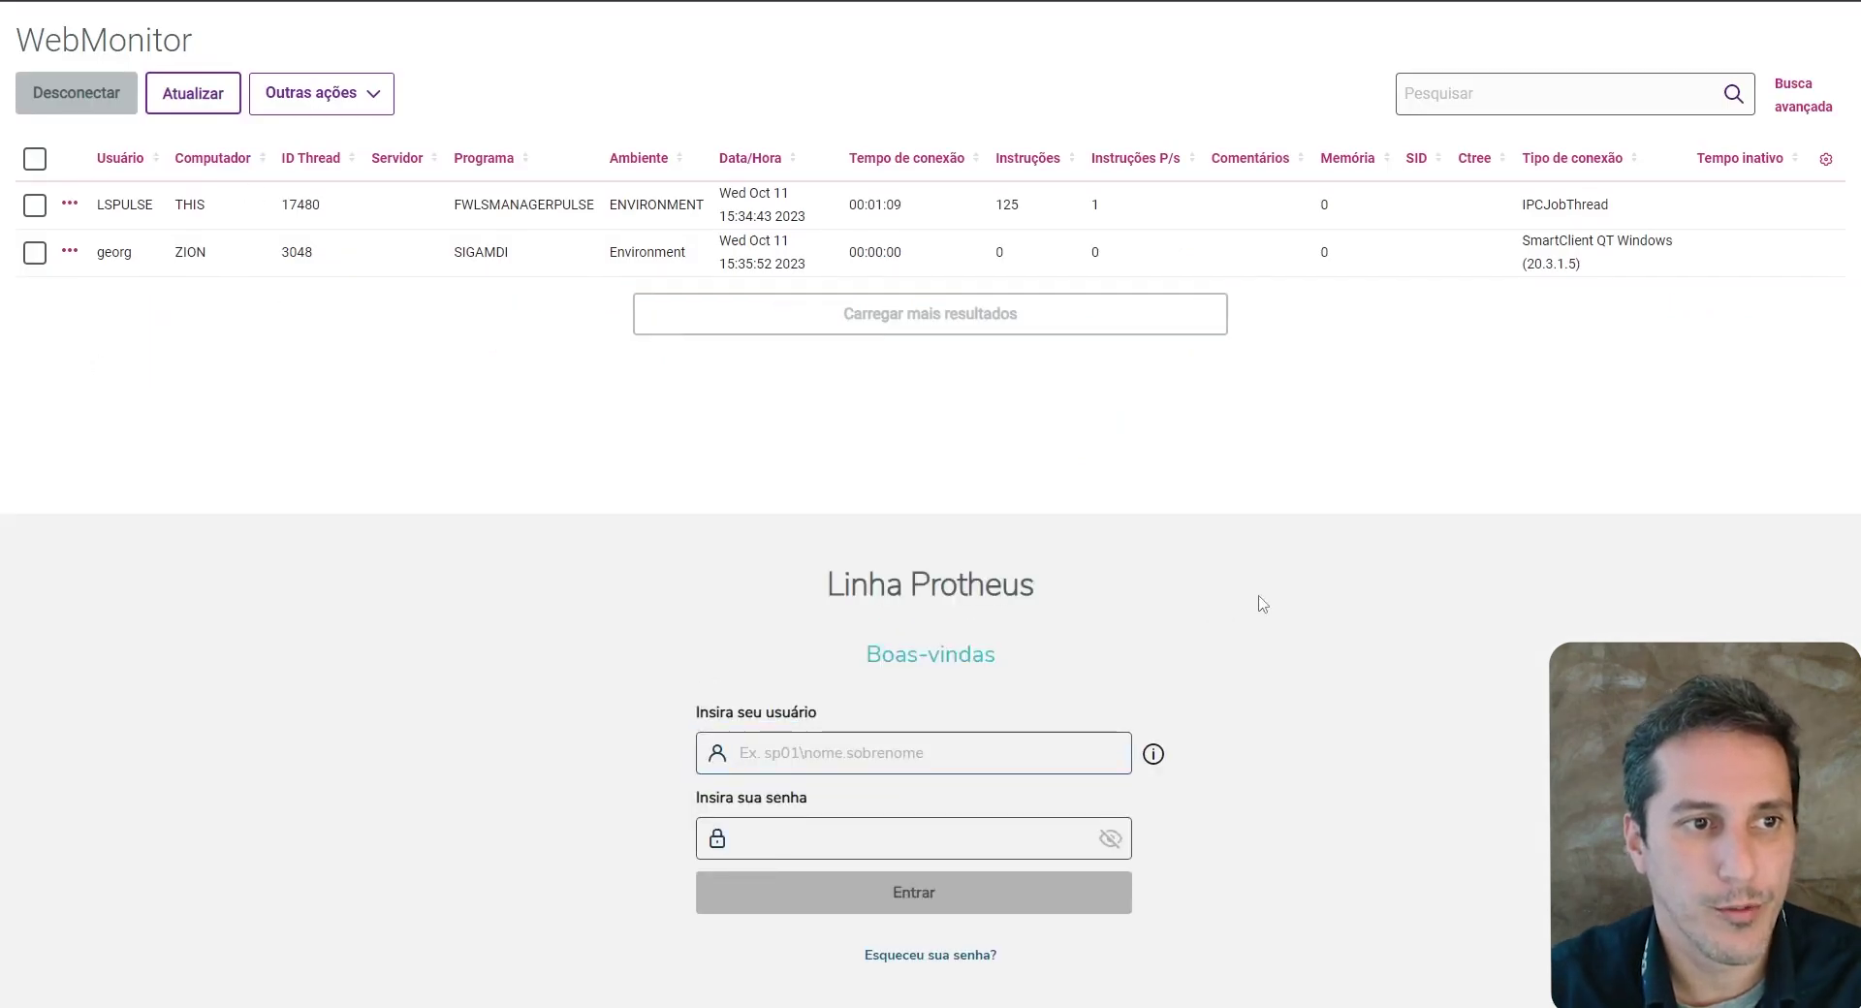
left_click(889, 754)
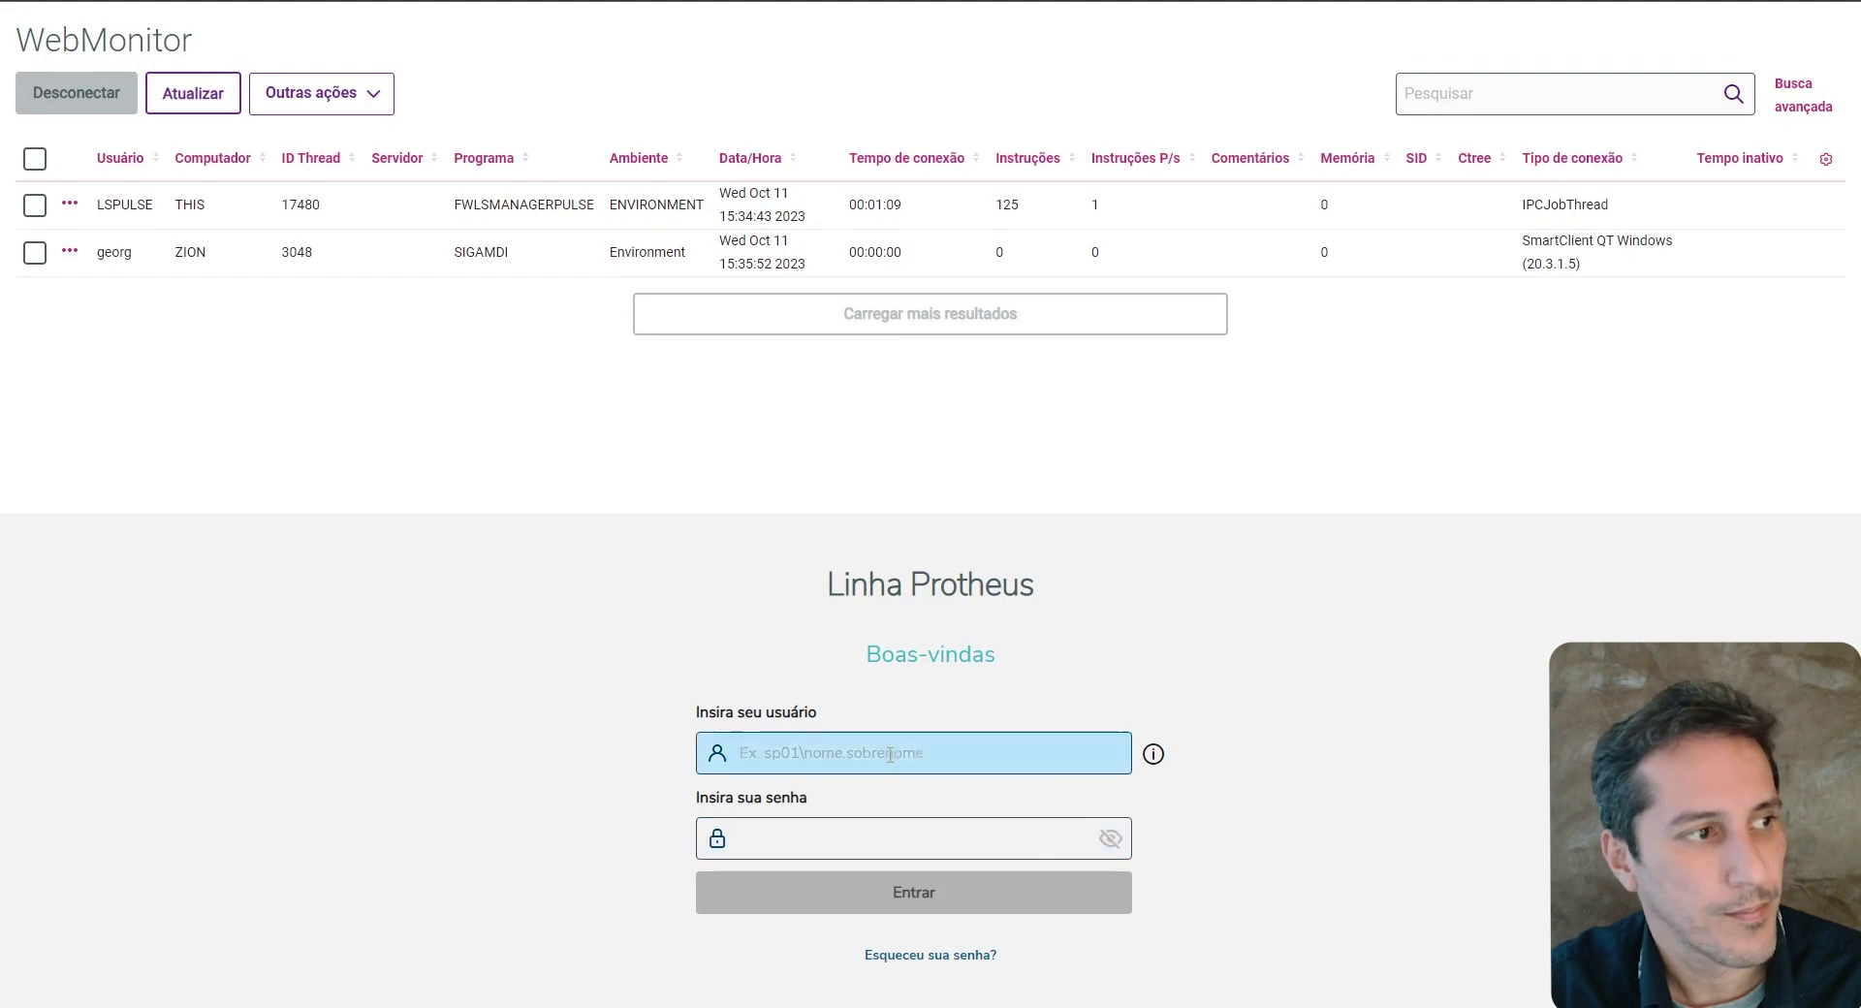
type("admin")
key("Tab")
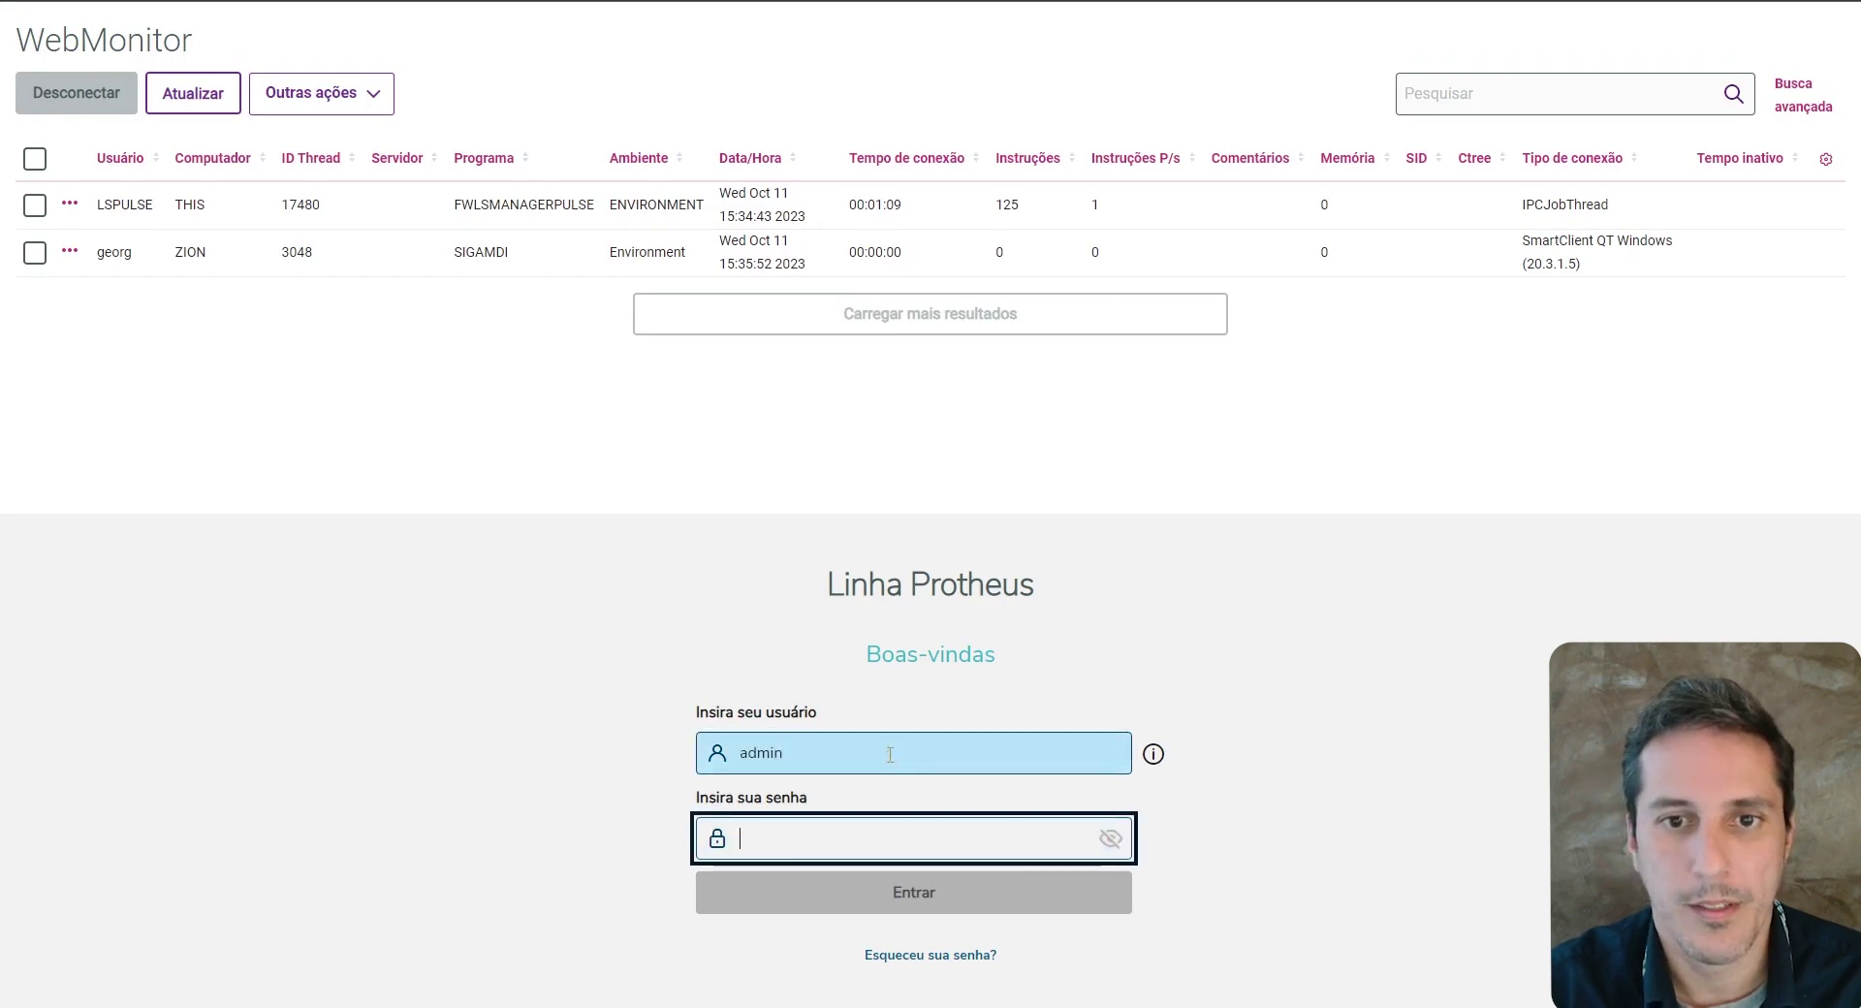
type("1")
key("Return")
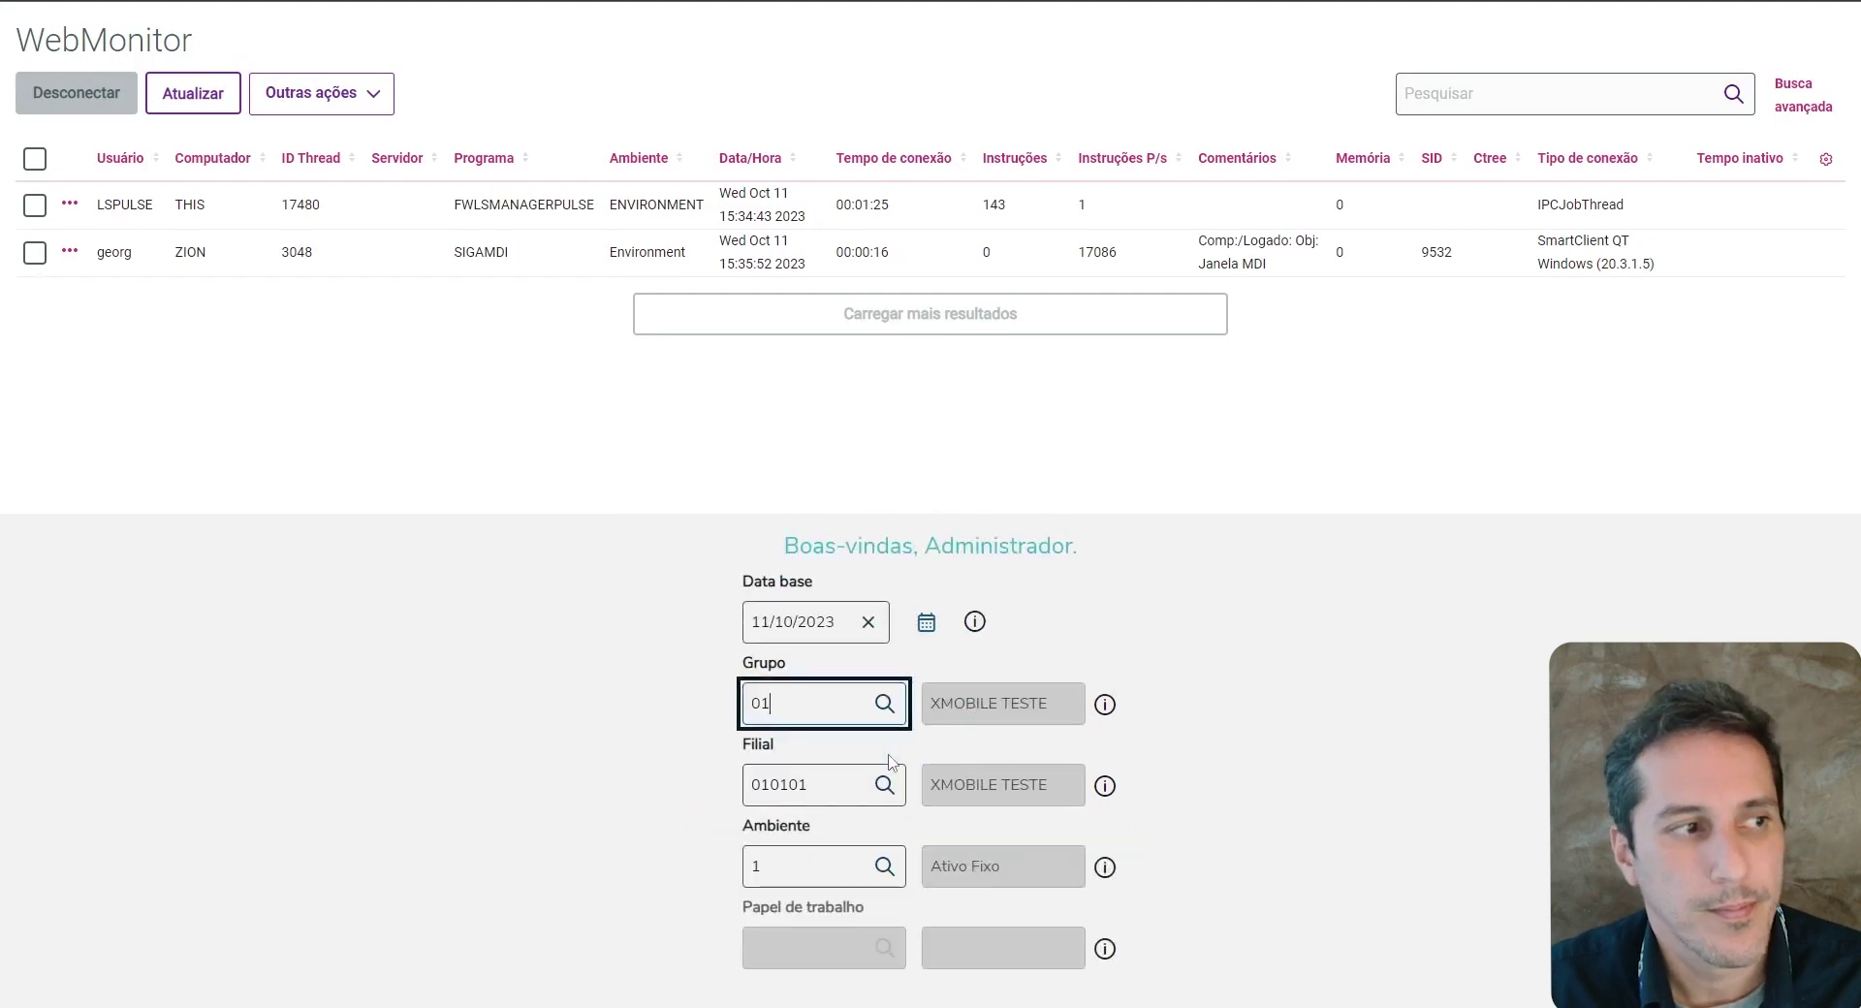
Set the Protheus Ambiente to 5 and enter the Faturamento module.
left_click(905, 858)
type("5")
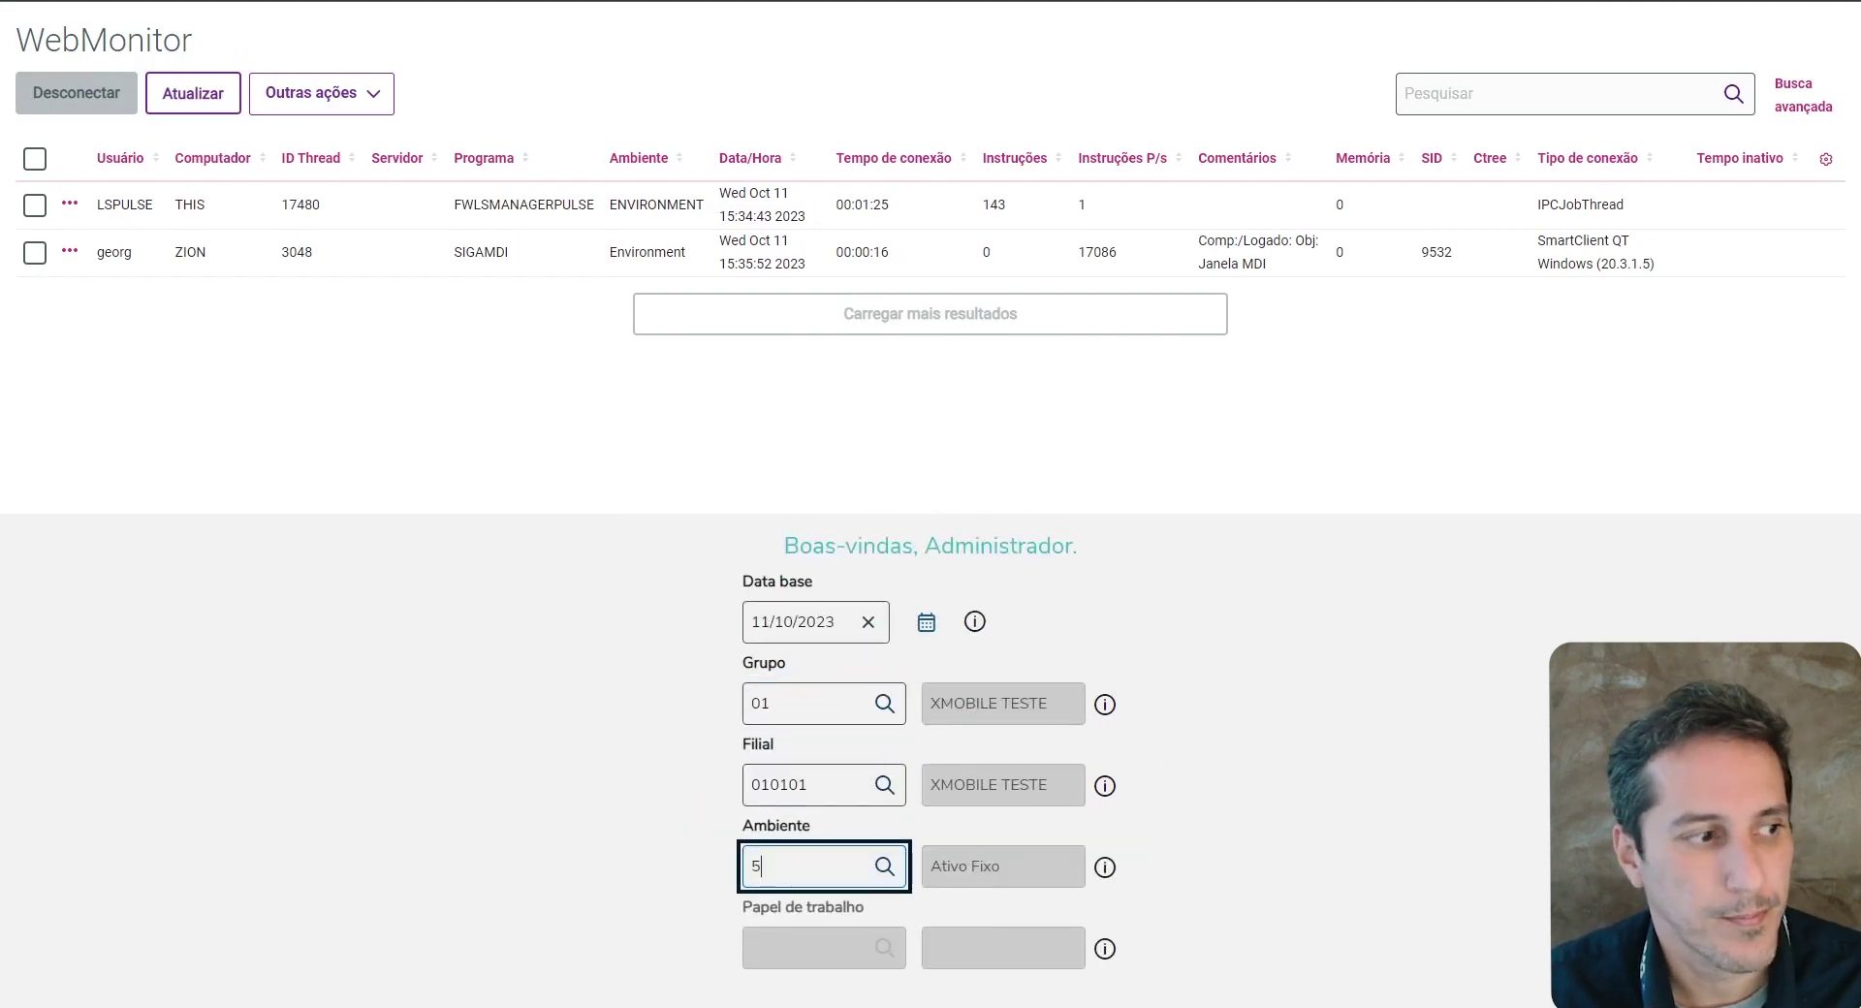
key("Tab")
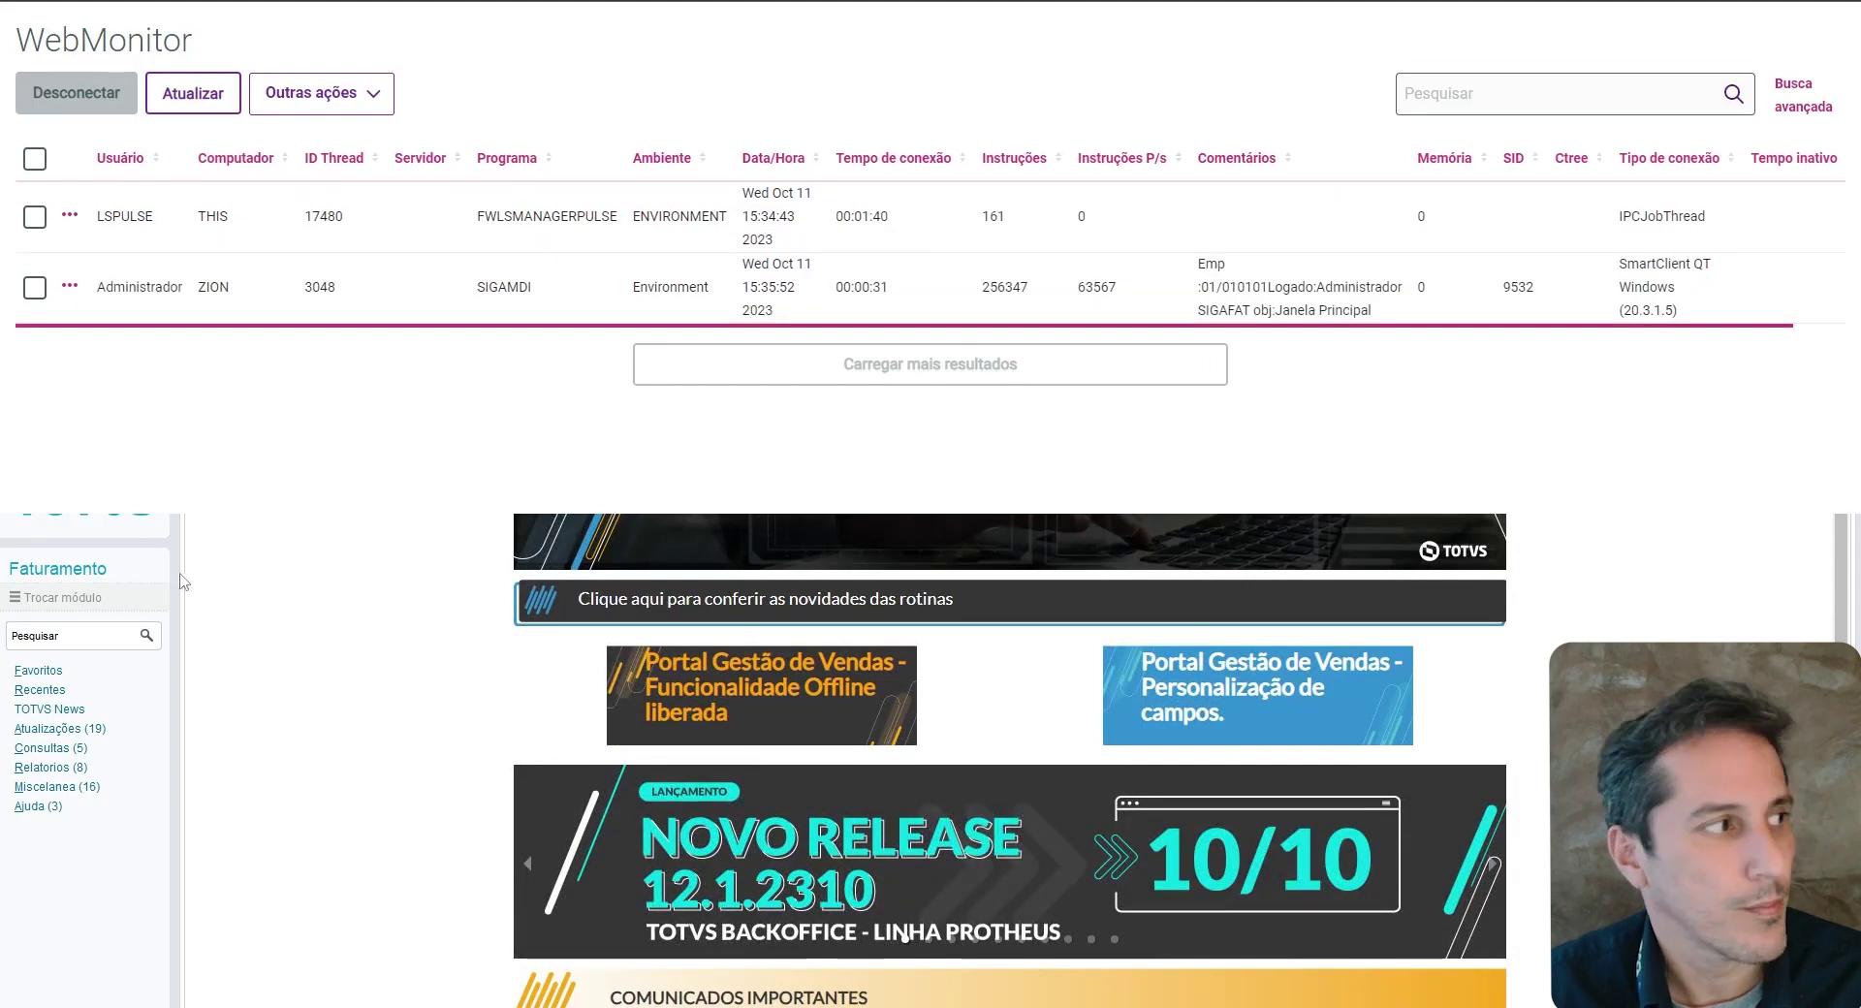
Open the Produtos routine from the Cadastros group of Atualizações, accepting the proposed date, group and branch.
left_click(98, 725)
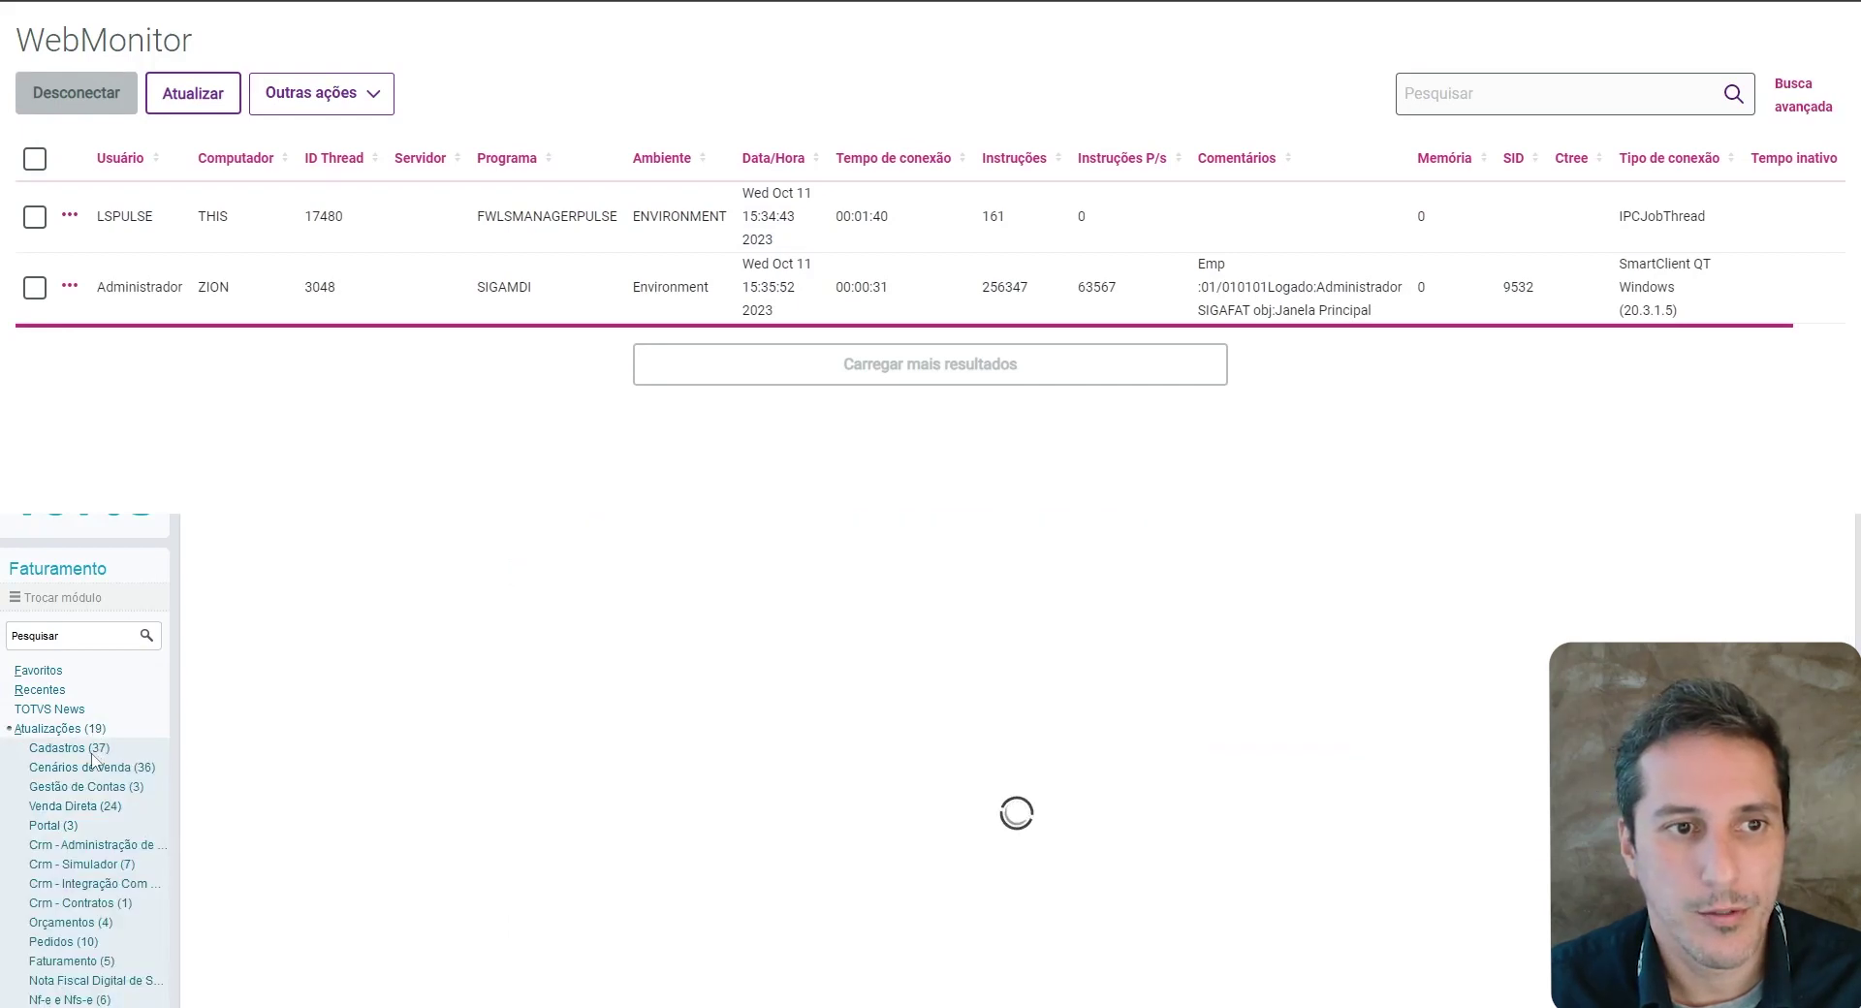
left_click(70, 748)
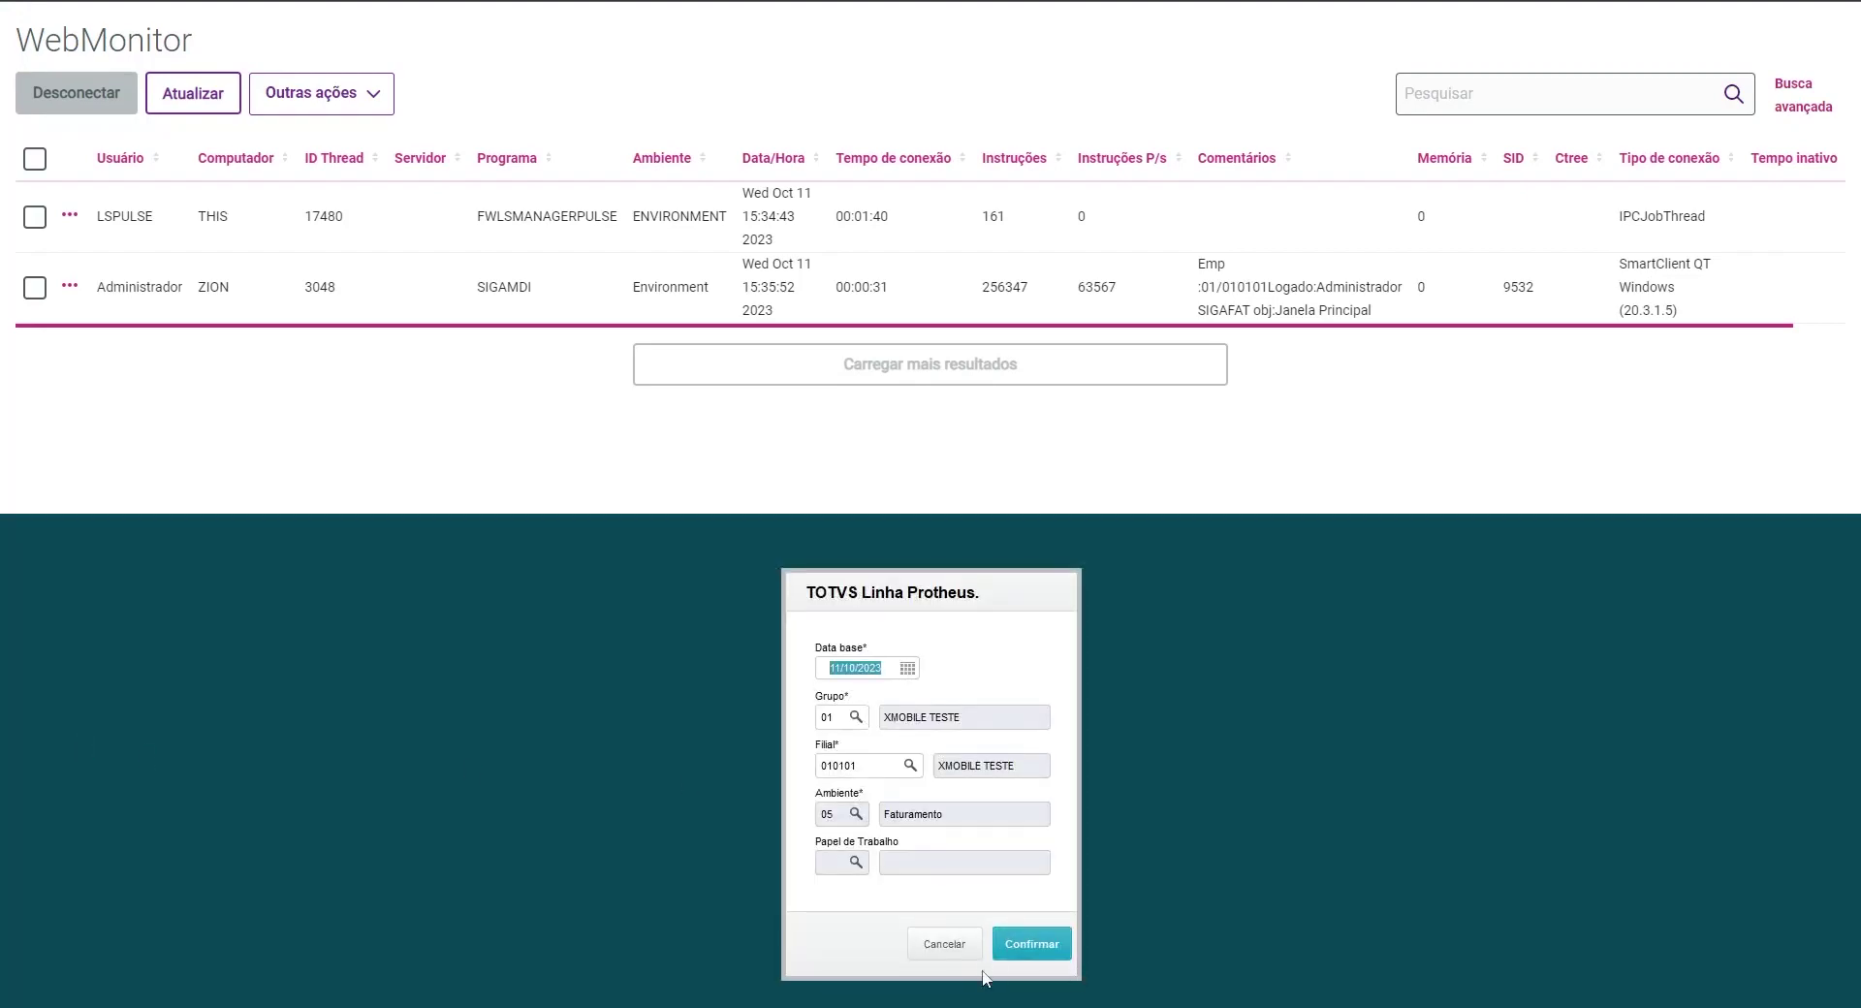
left_click(1027, 946)
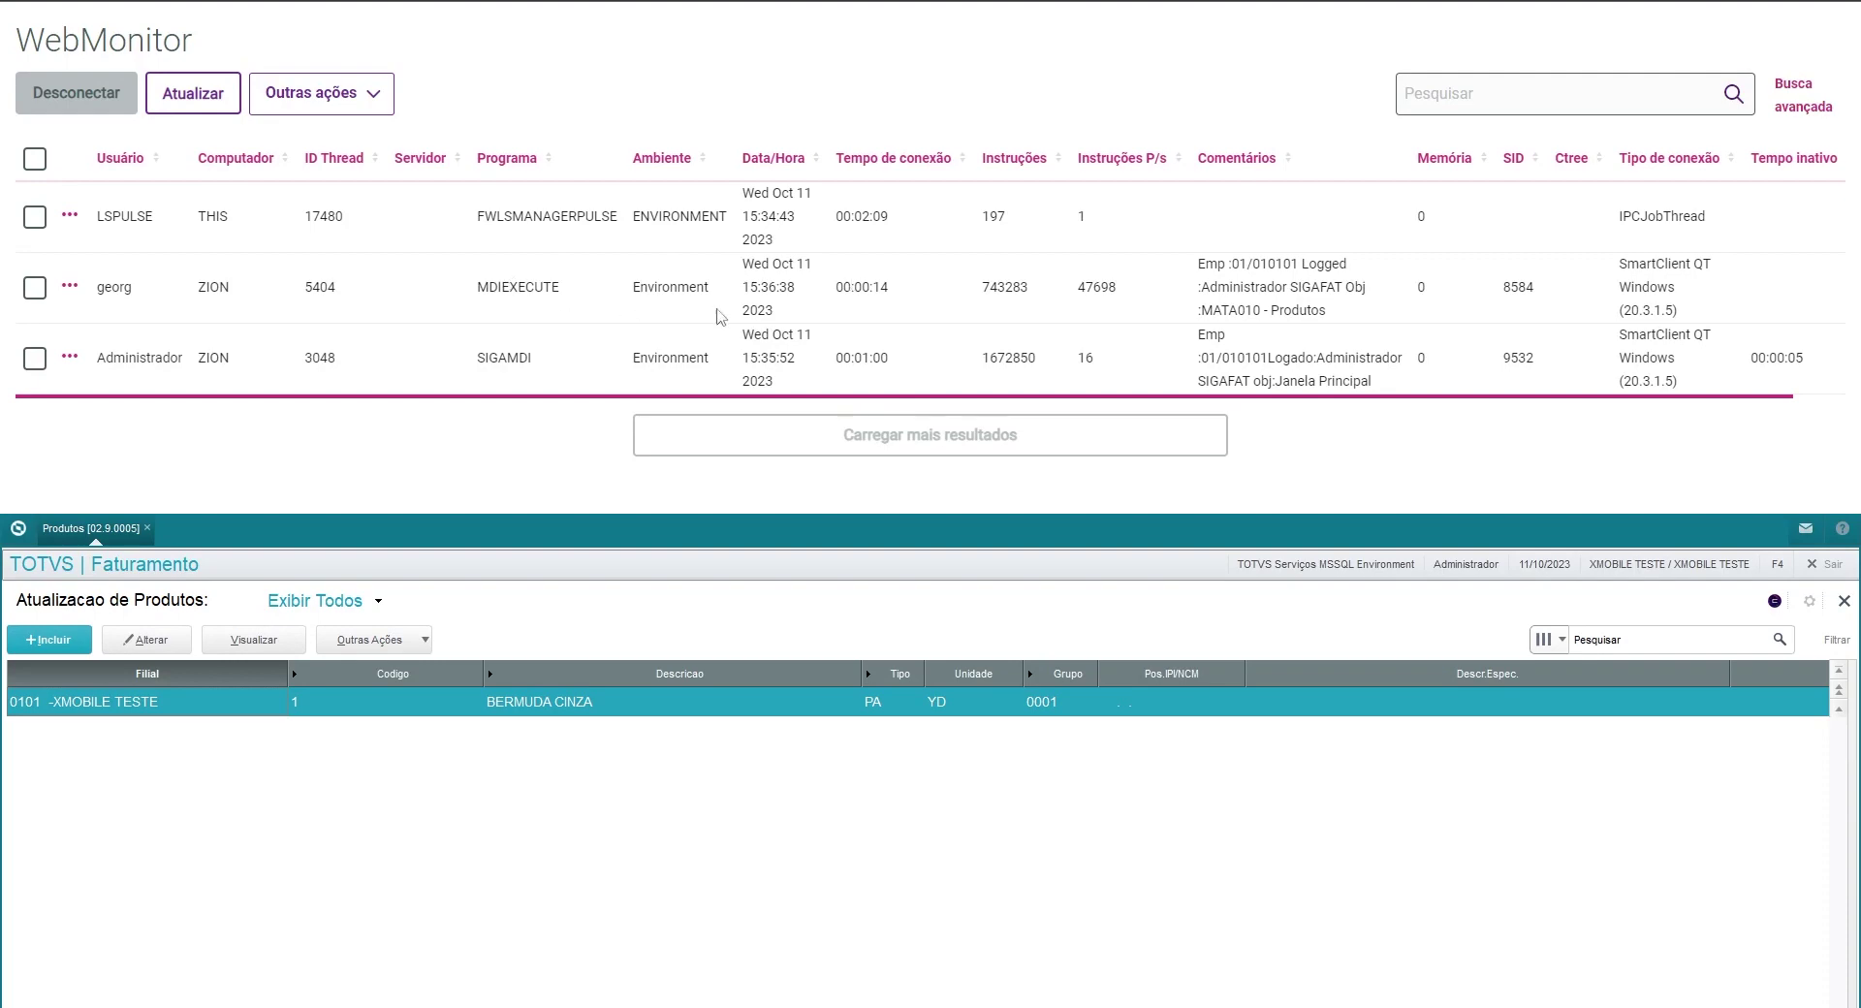
Examine the comments of the MDIEXECUTE connection in WebMonitor to identify its open routine.
triple_click(1314, 303)
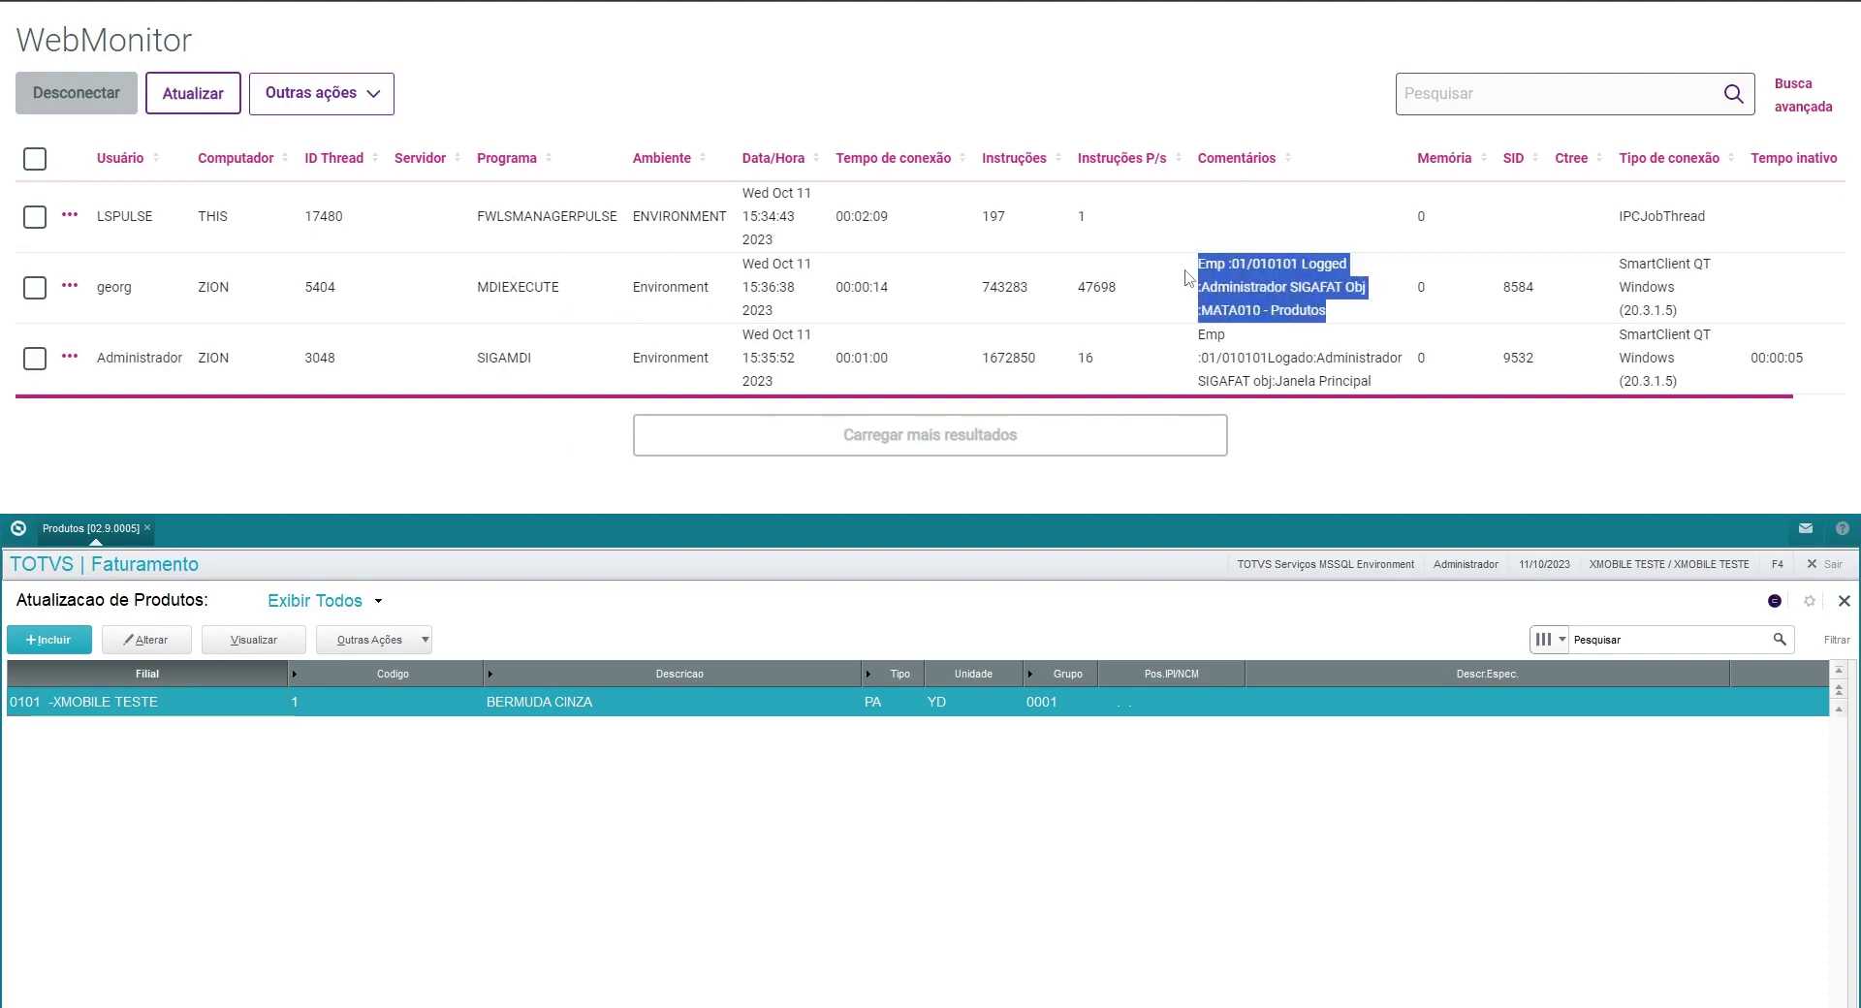
left_click(1310, 295)
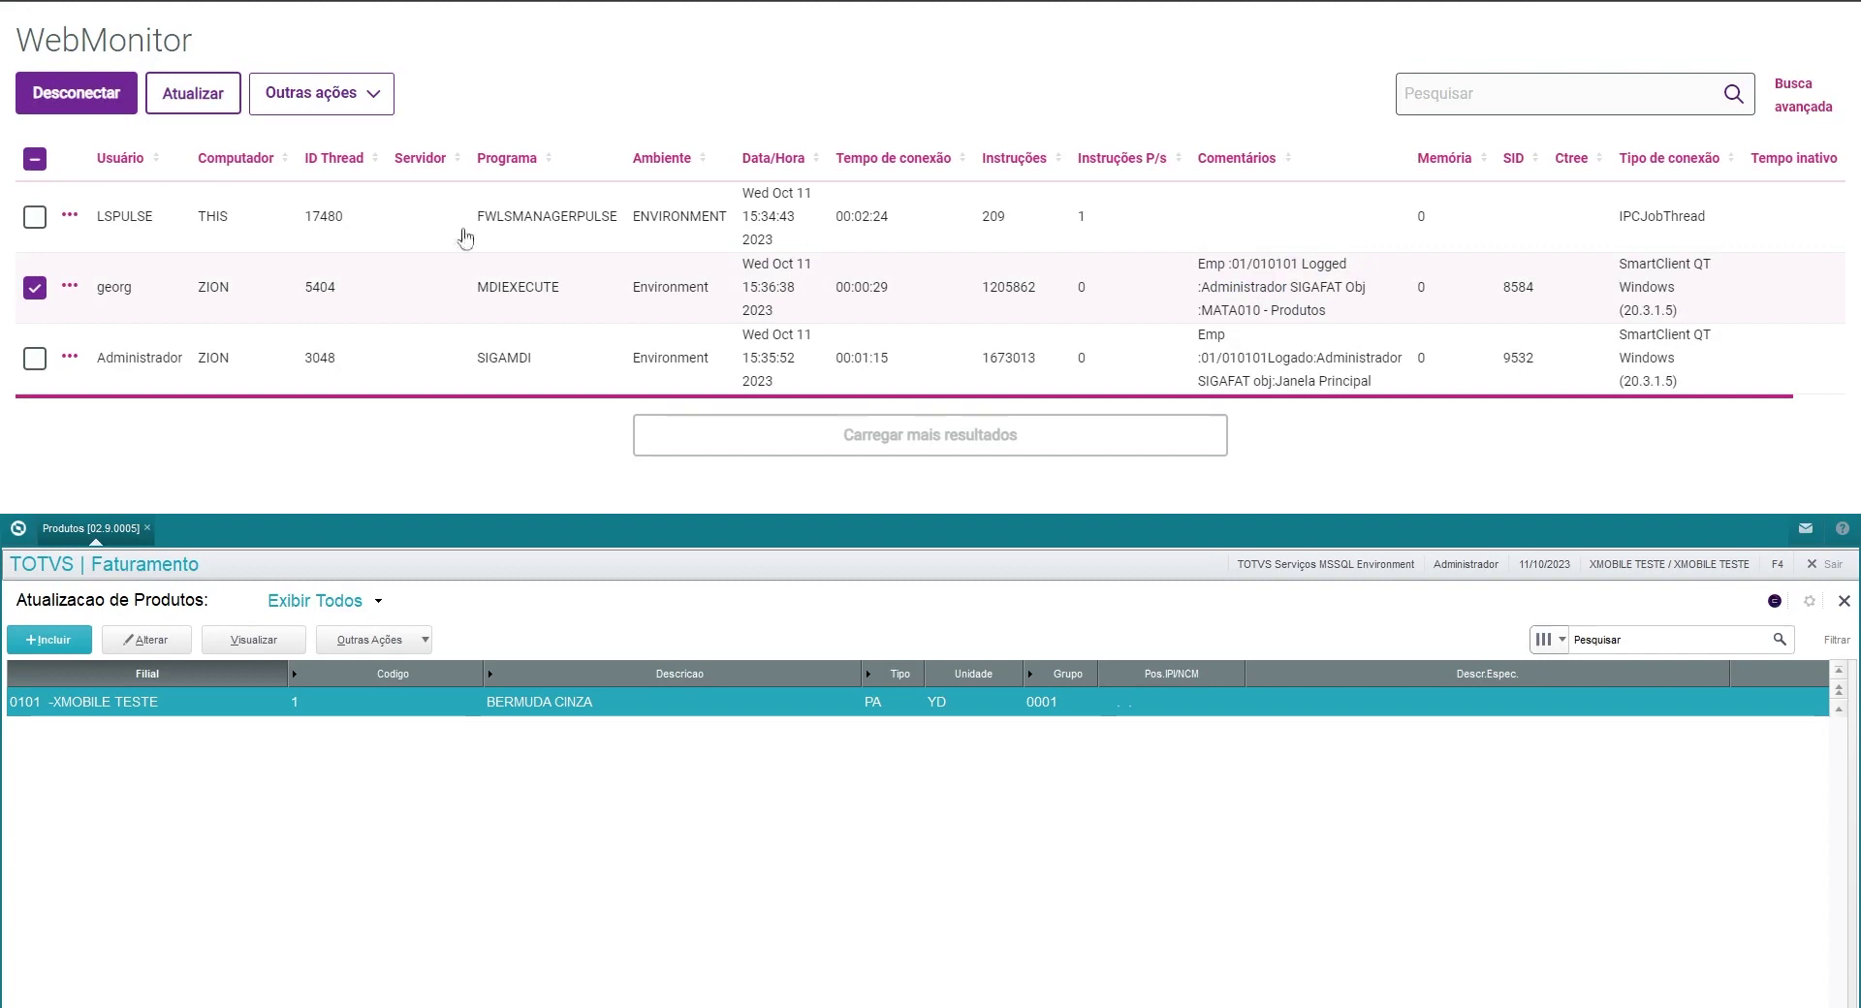
Select all three connections in the WebMonitor list, and clear the selection again.
left_click(35, 288)
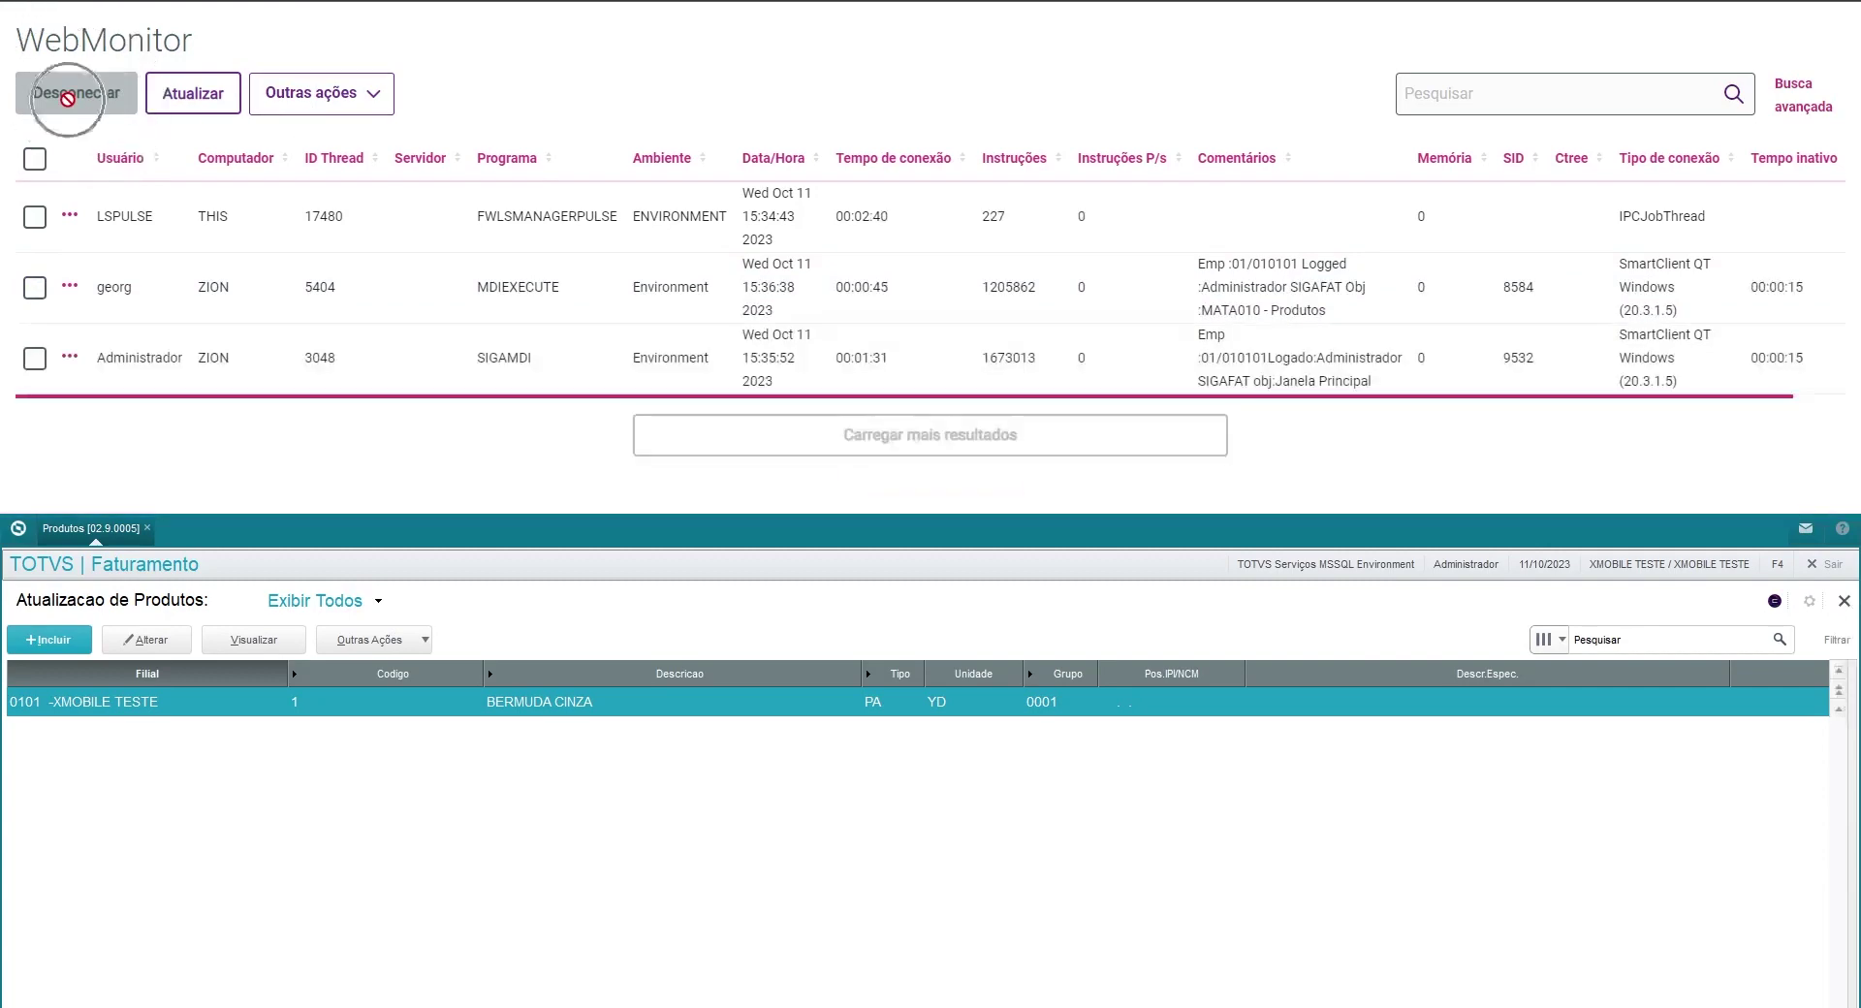
left_click(35, 216)
left_click(35, 288)
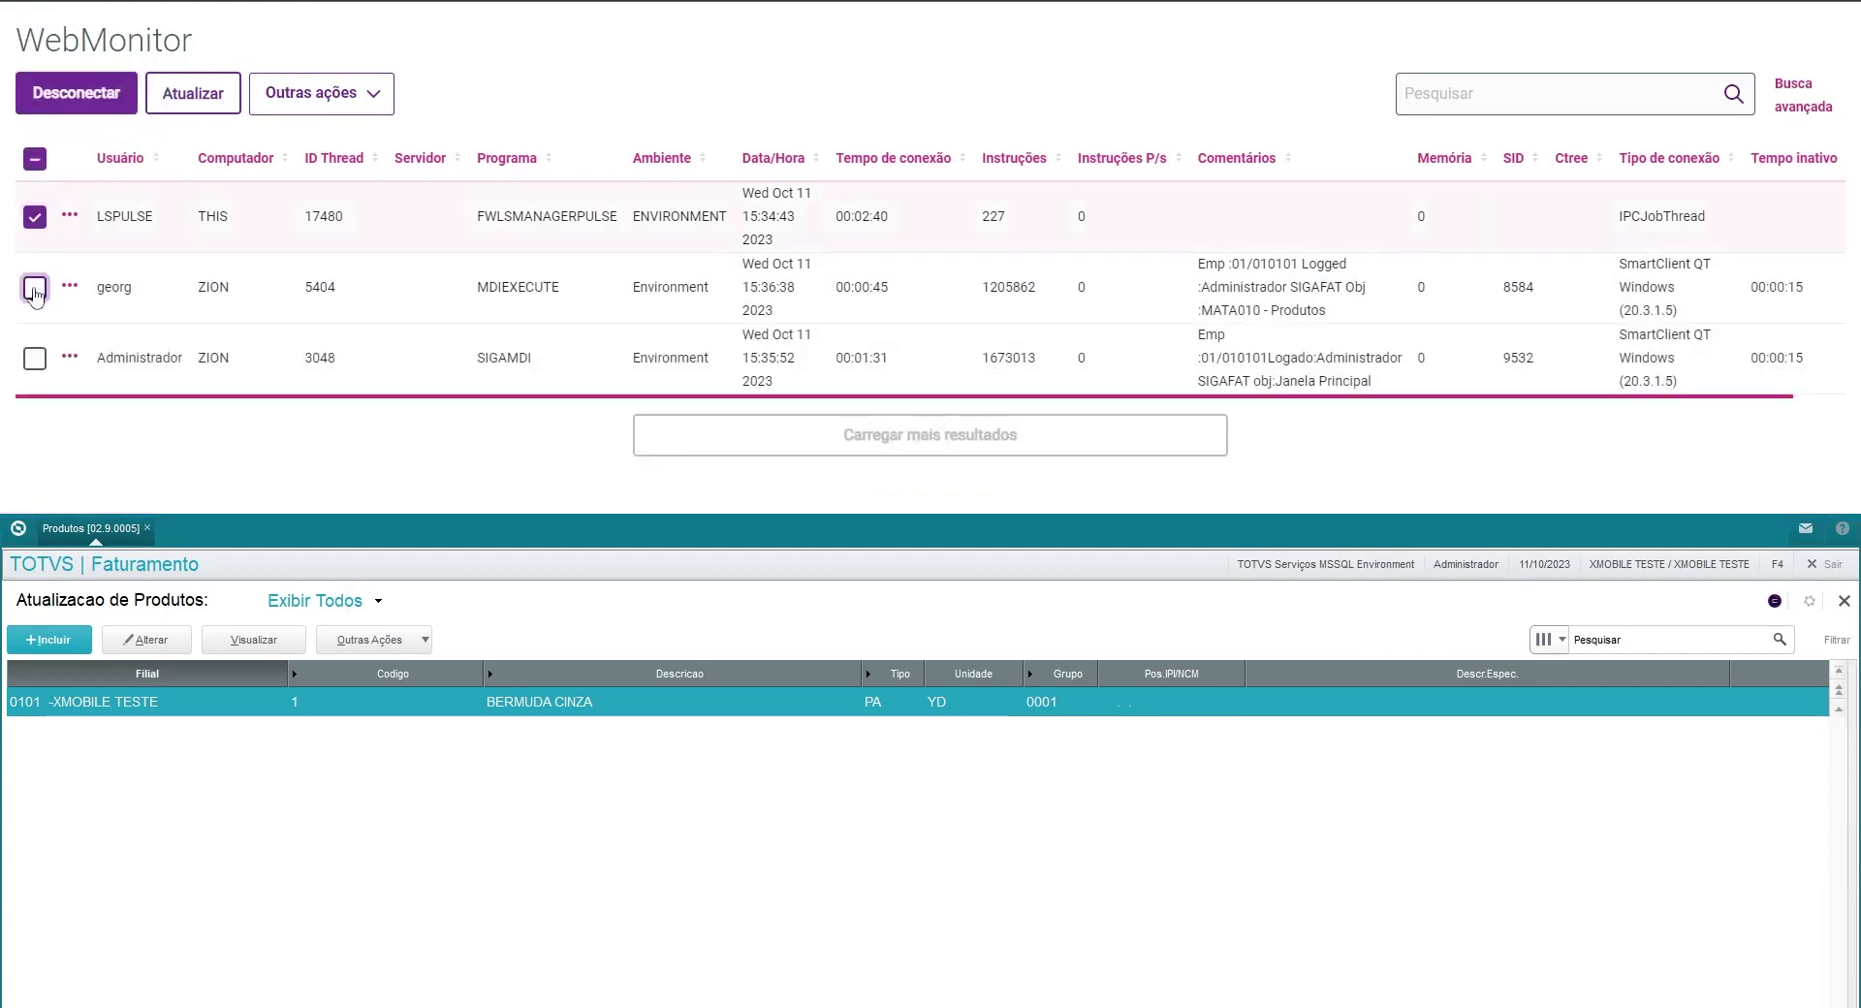
left_click(35, 359)
left_click(34, 216)
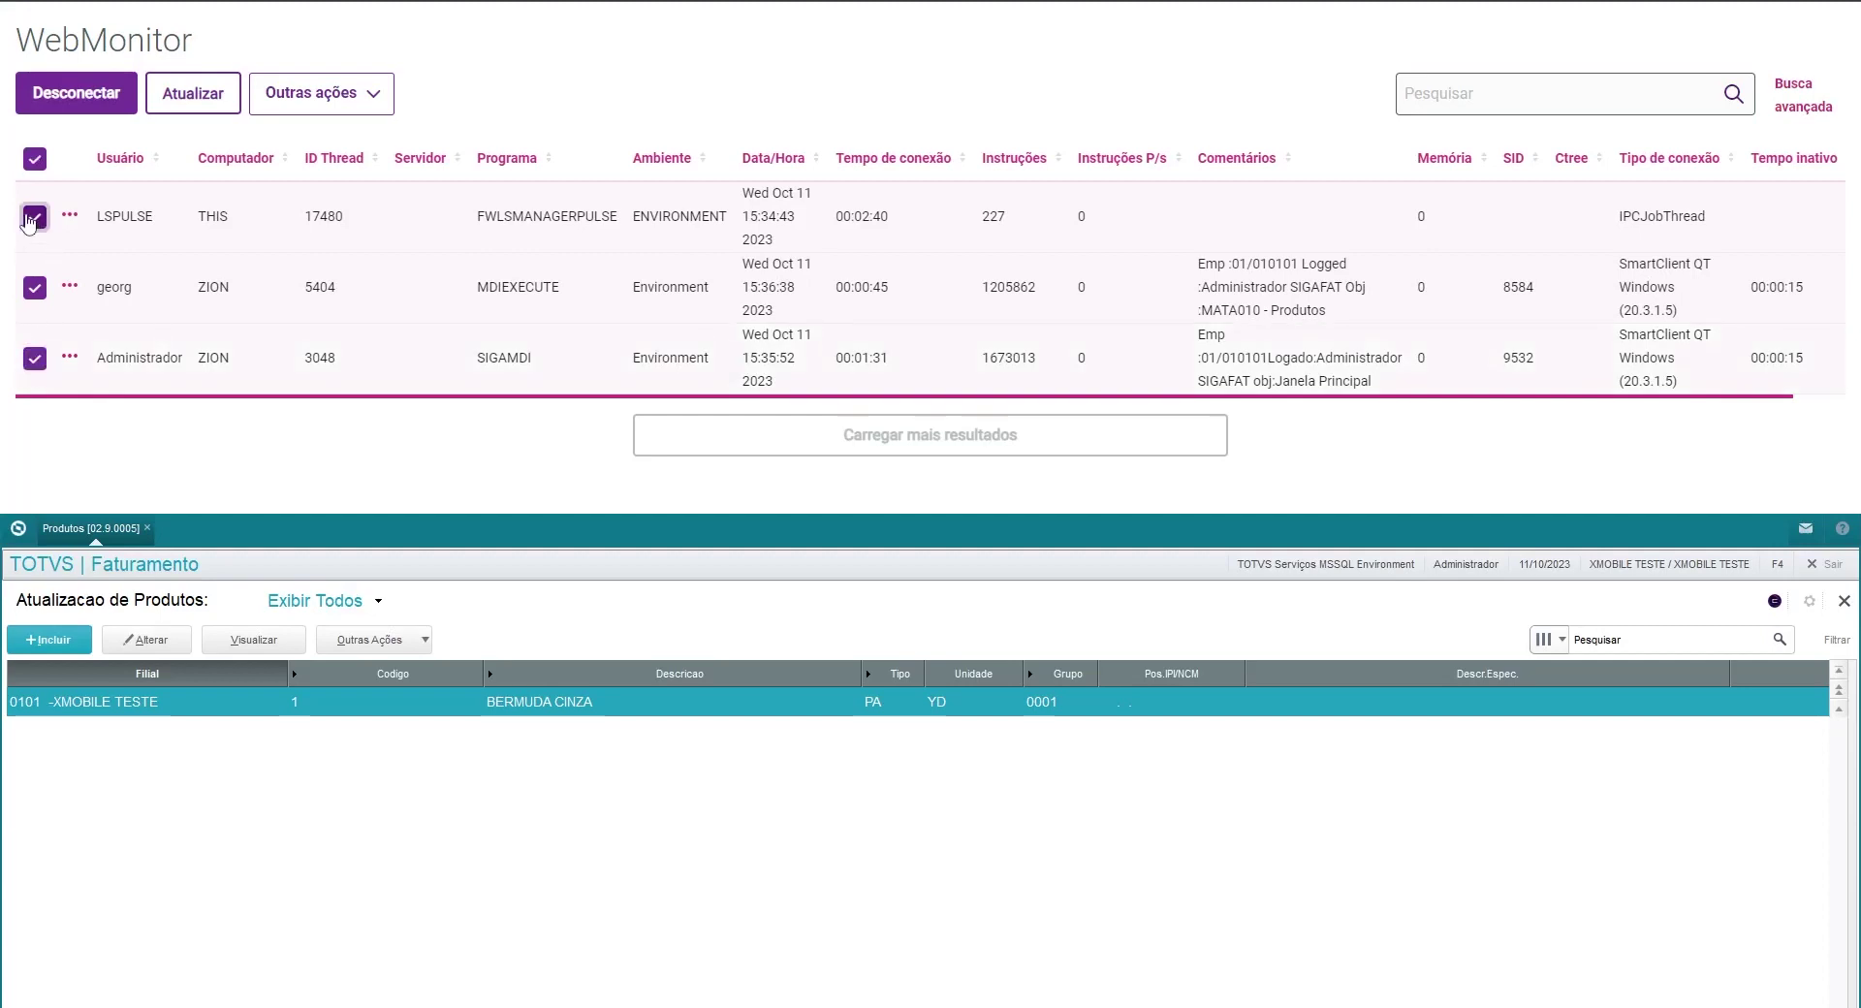
left_click(35, 288)
left_click(35, 359)
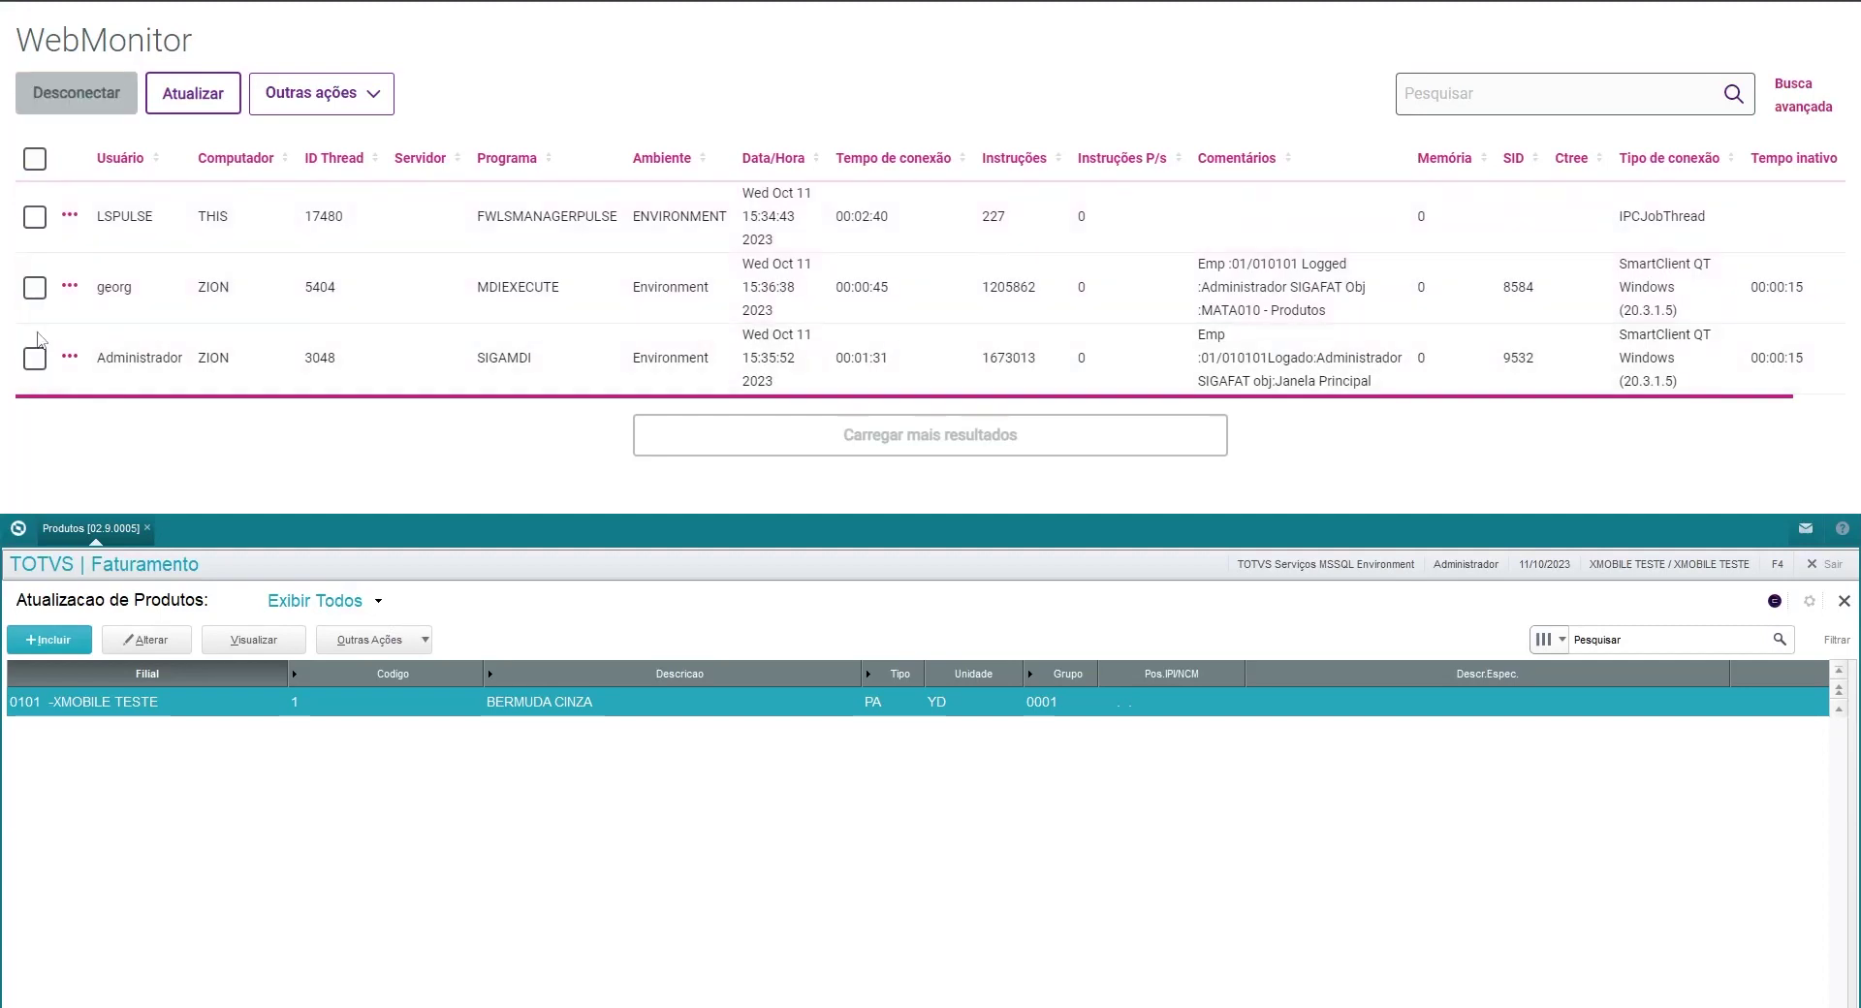
Disconnect the MDIEXECUTE connection running MATA010 - Produtos, and dismiss the resulting SmartClient message.
left_click_drag(1335, 312, 1181, 279)
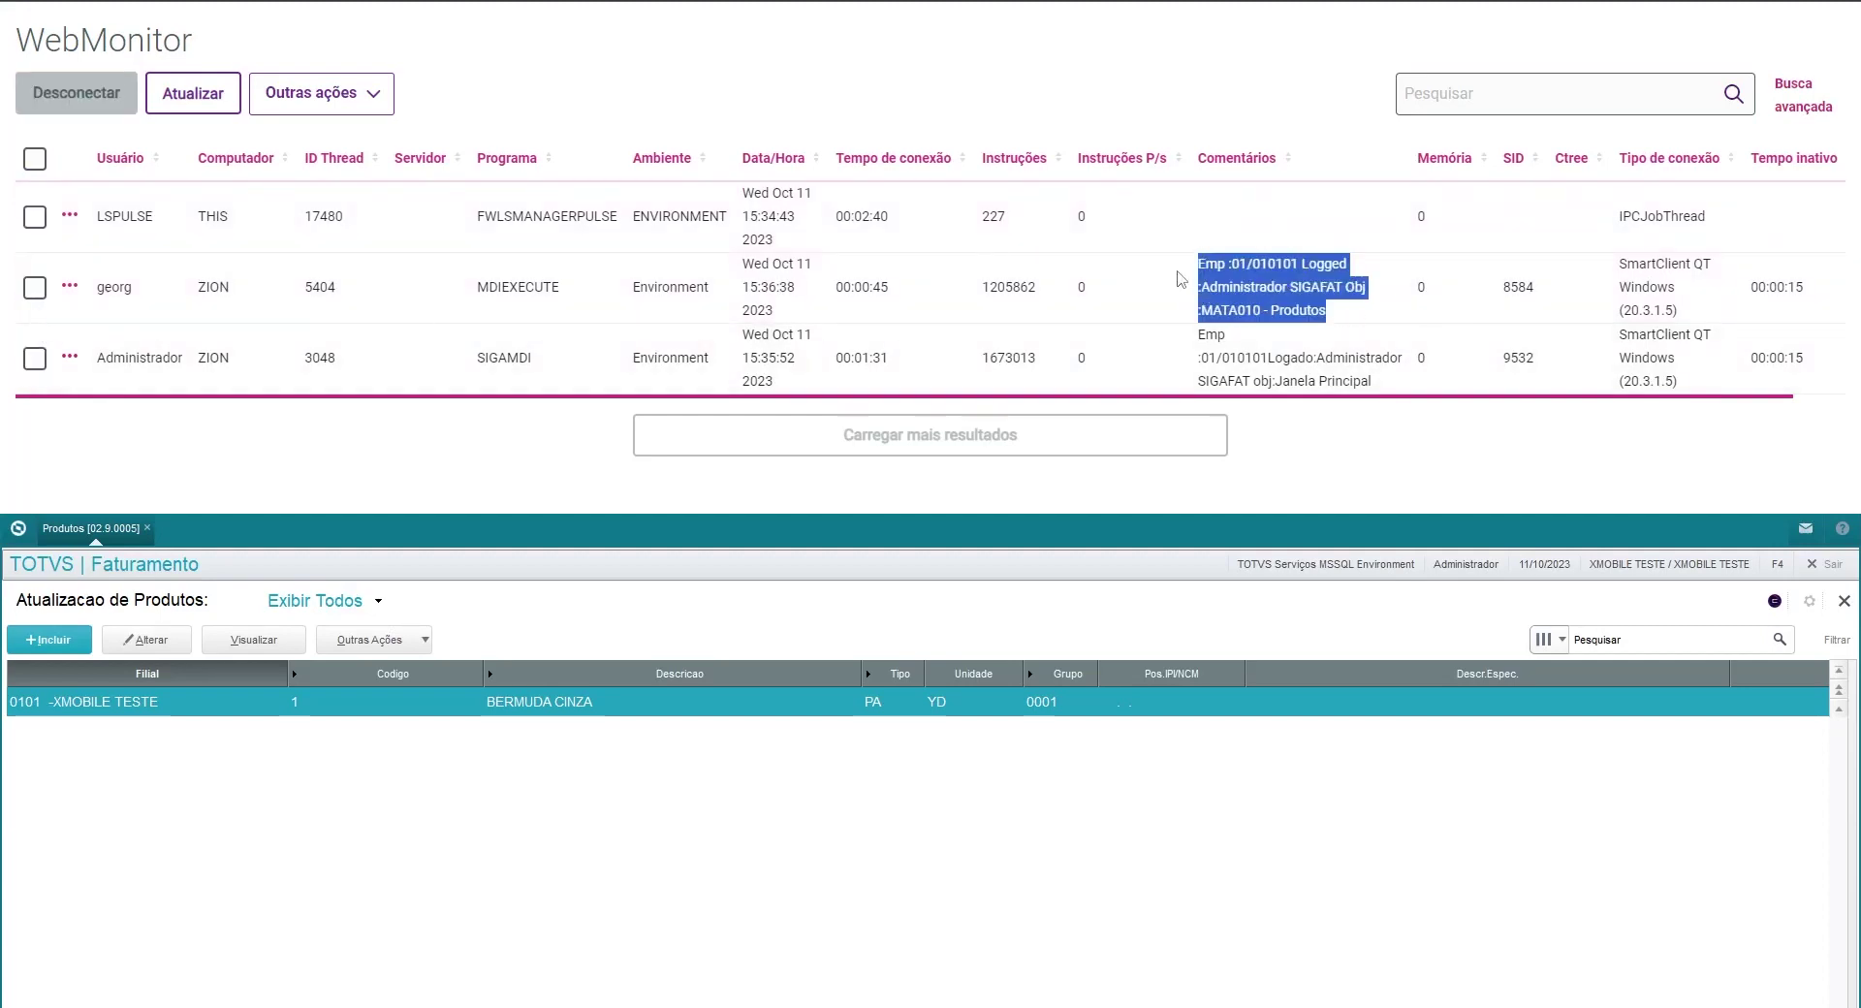
left_click(35, 288)
left_click(110, 102)
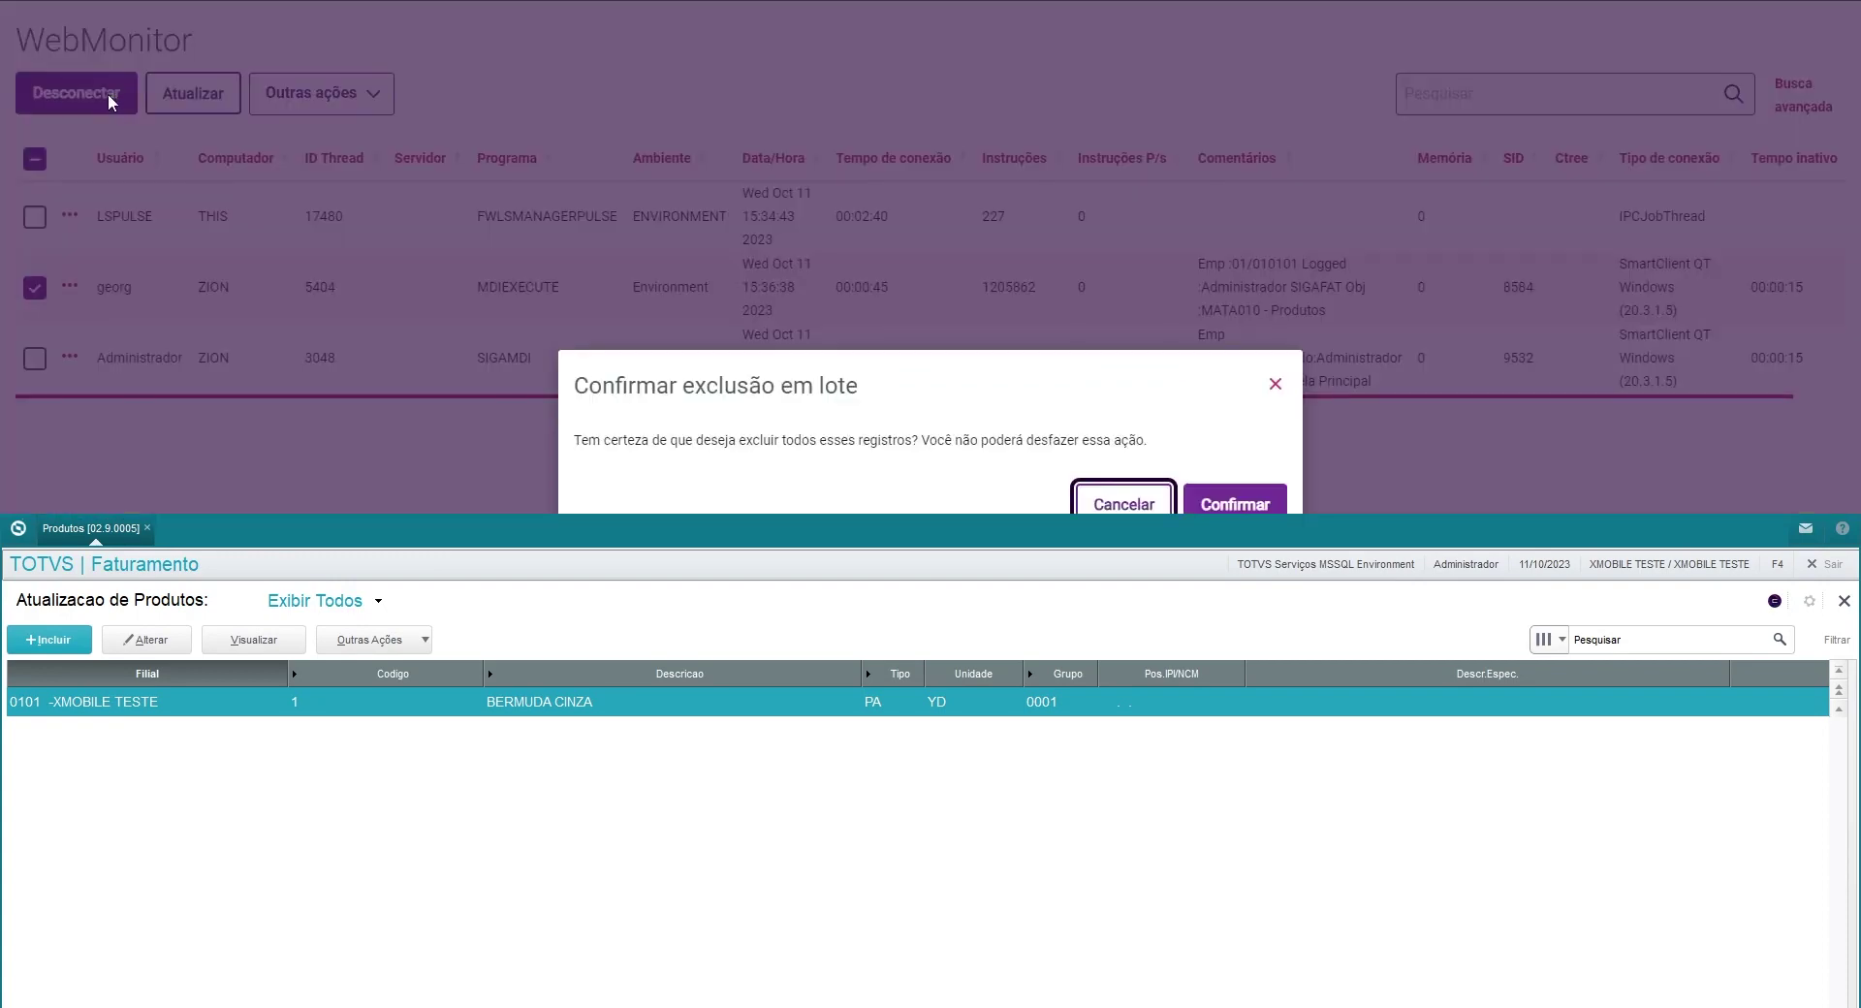
left_click(1219, 504)
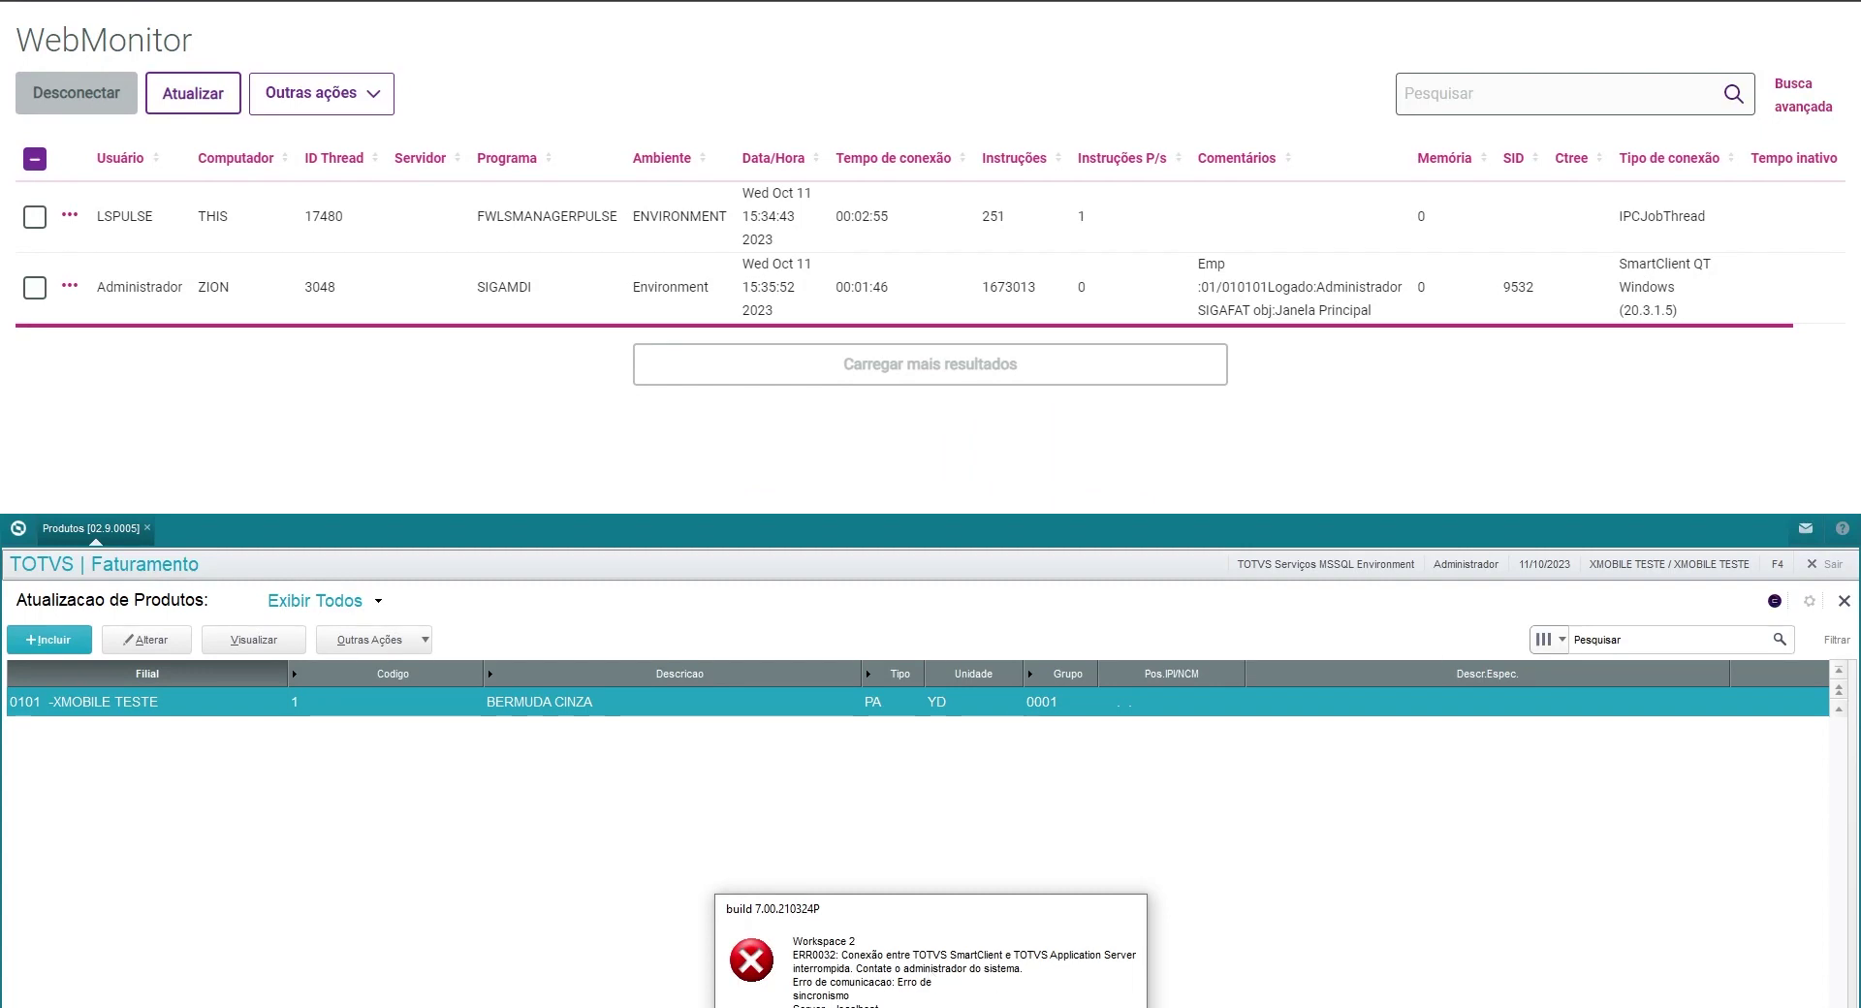
key("Return")
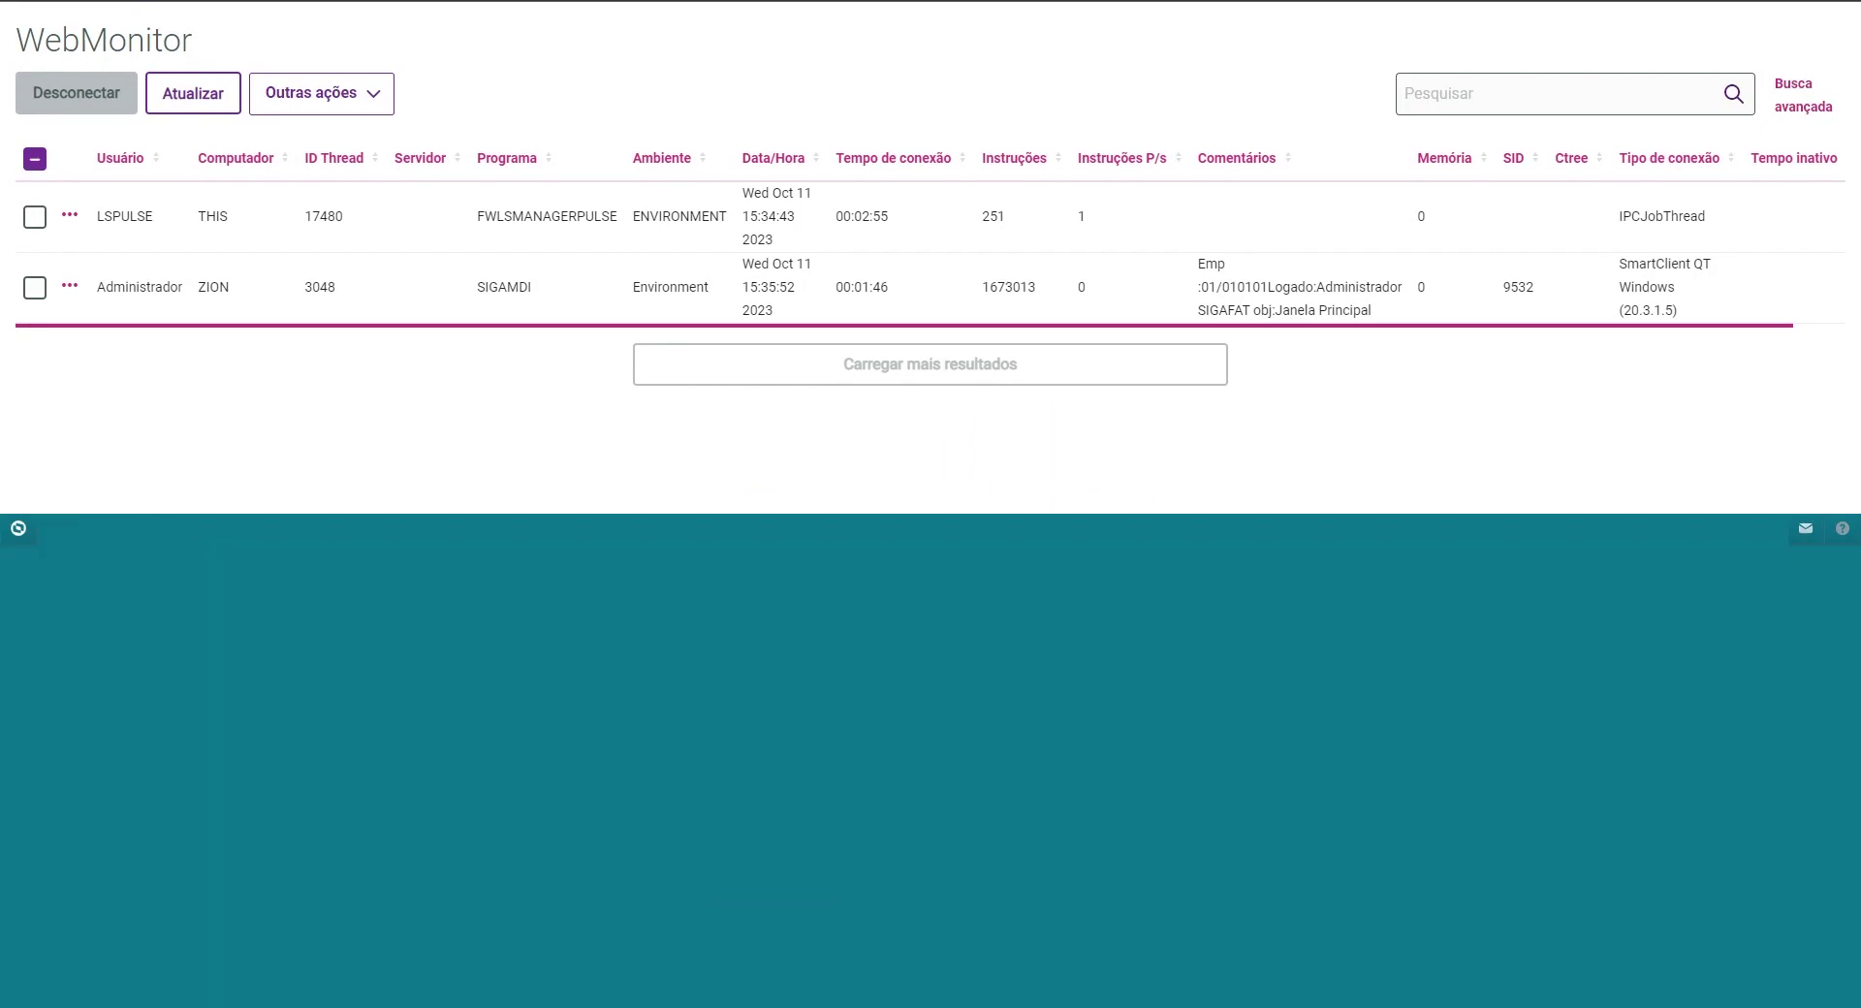
Open the Indicadores de Produtos routine from Cadastros in Protheus, accepting the proposed date, group and branch.
left_click(23, 533)
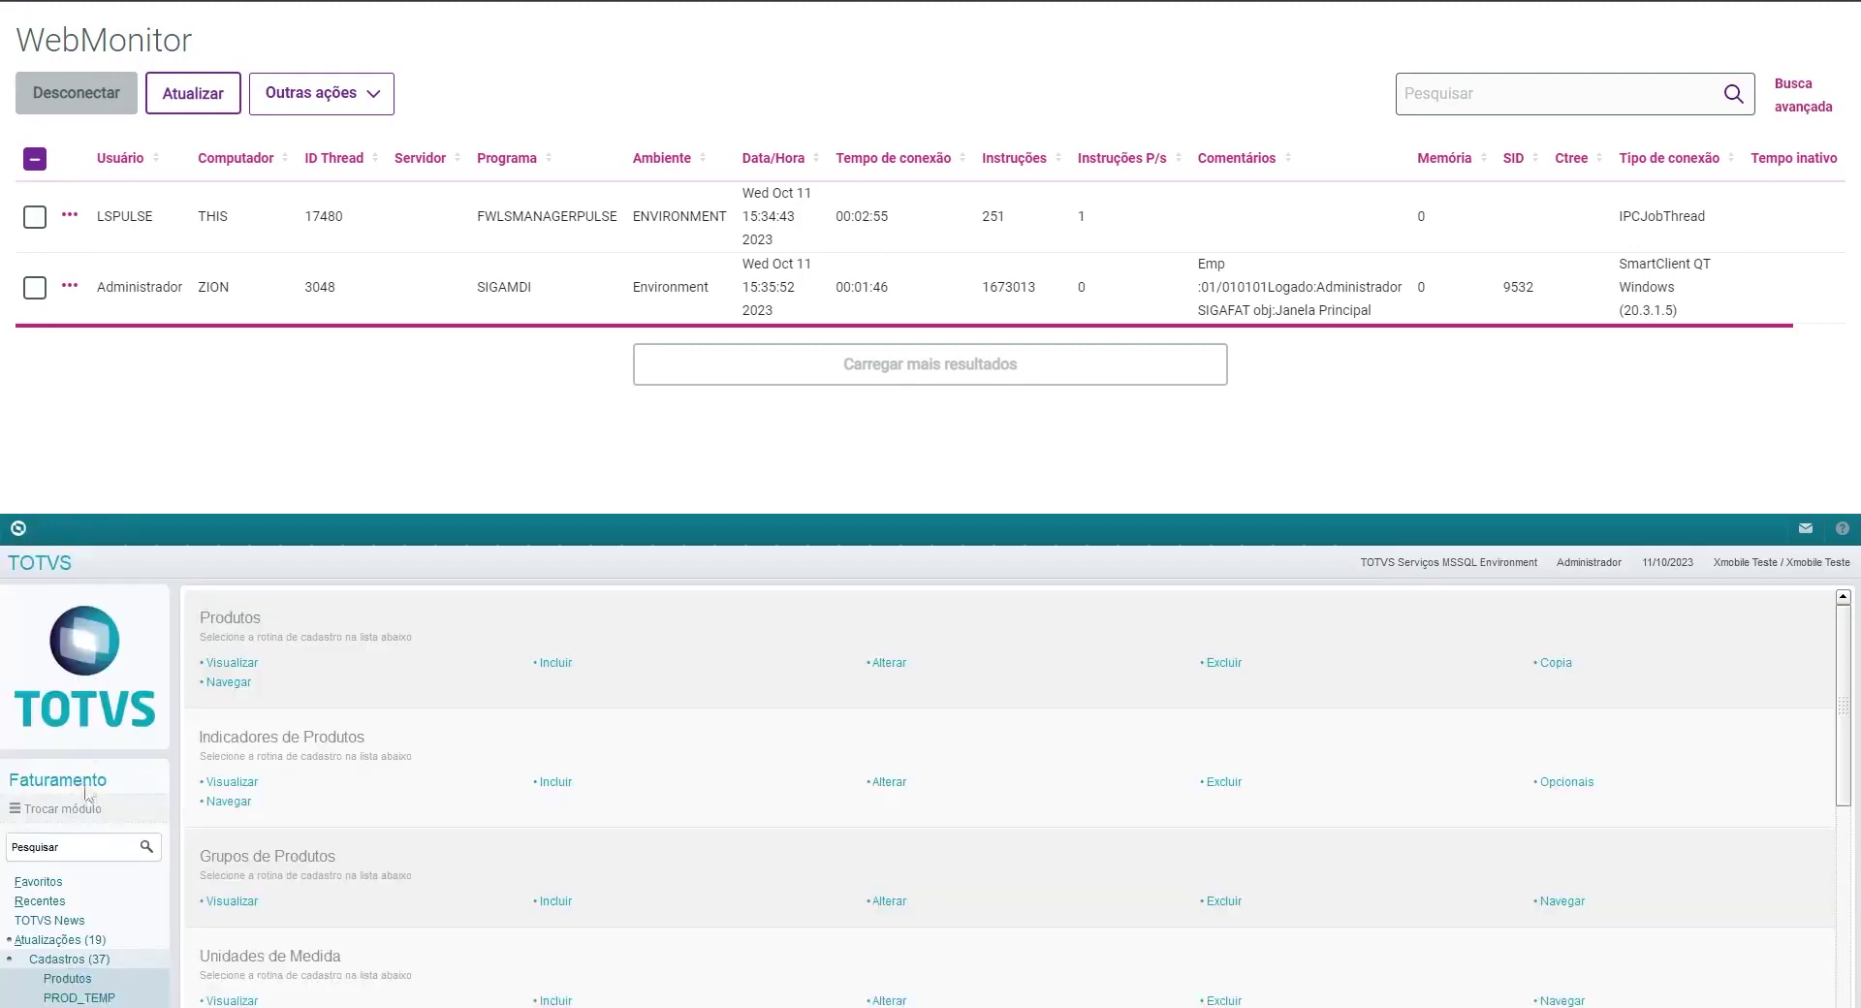
left_click(93, 981)
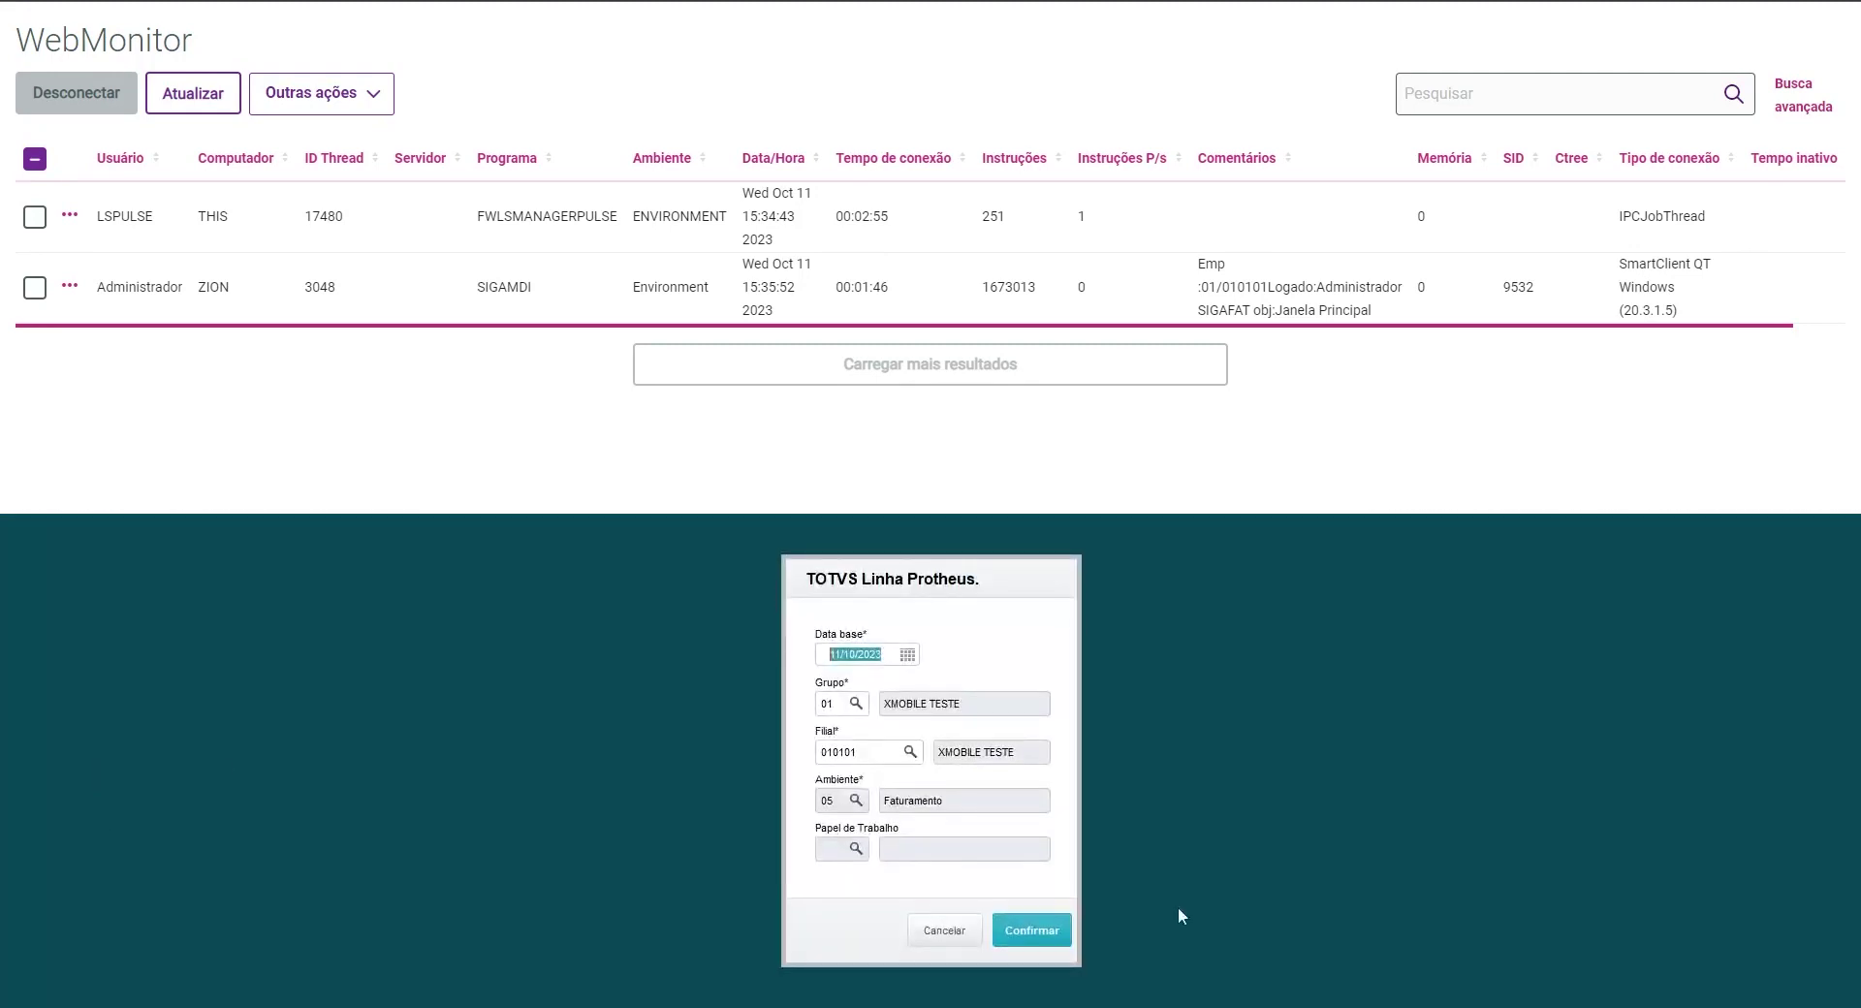
left_click(1031, 931)
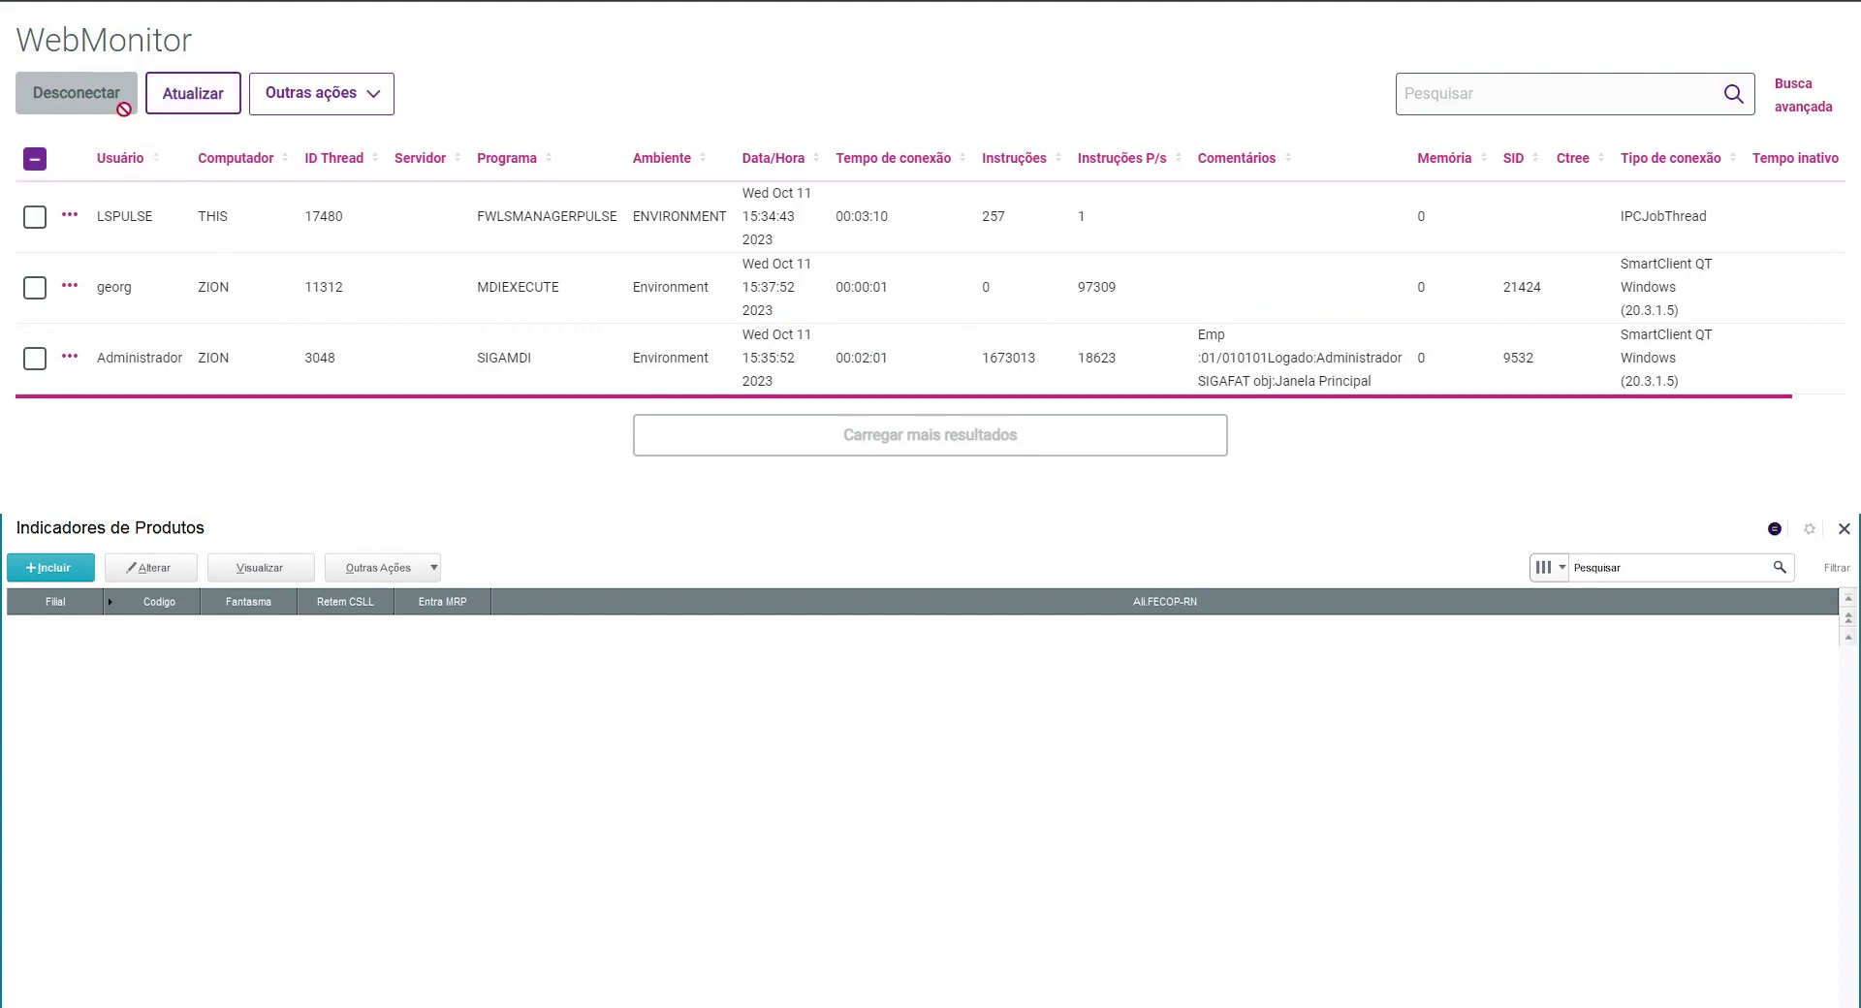
Refresh the WebMonitor connection list and examine the comments of the new MDIEXECUTE connection.
left_click(193, 93)
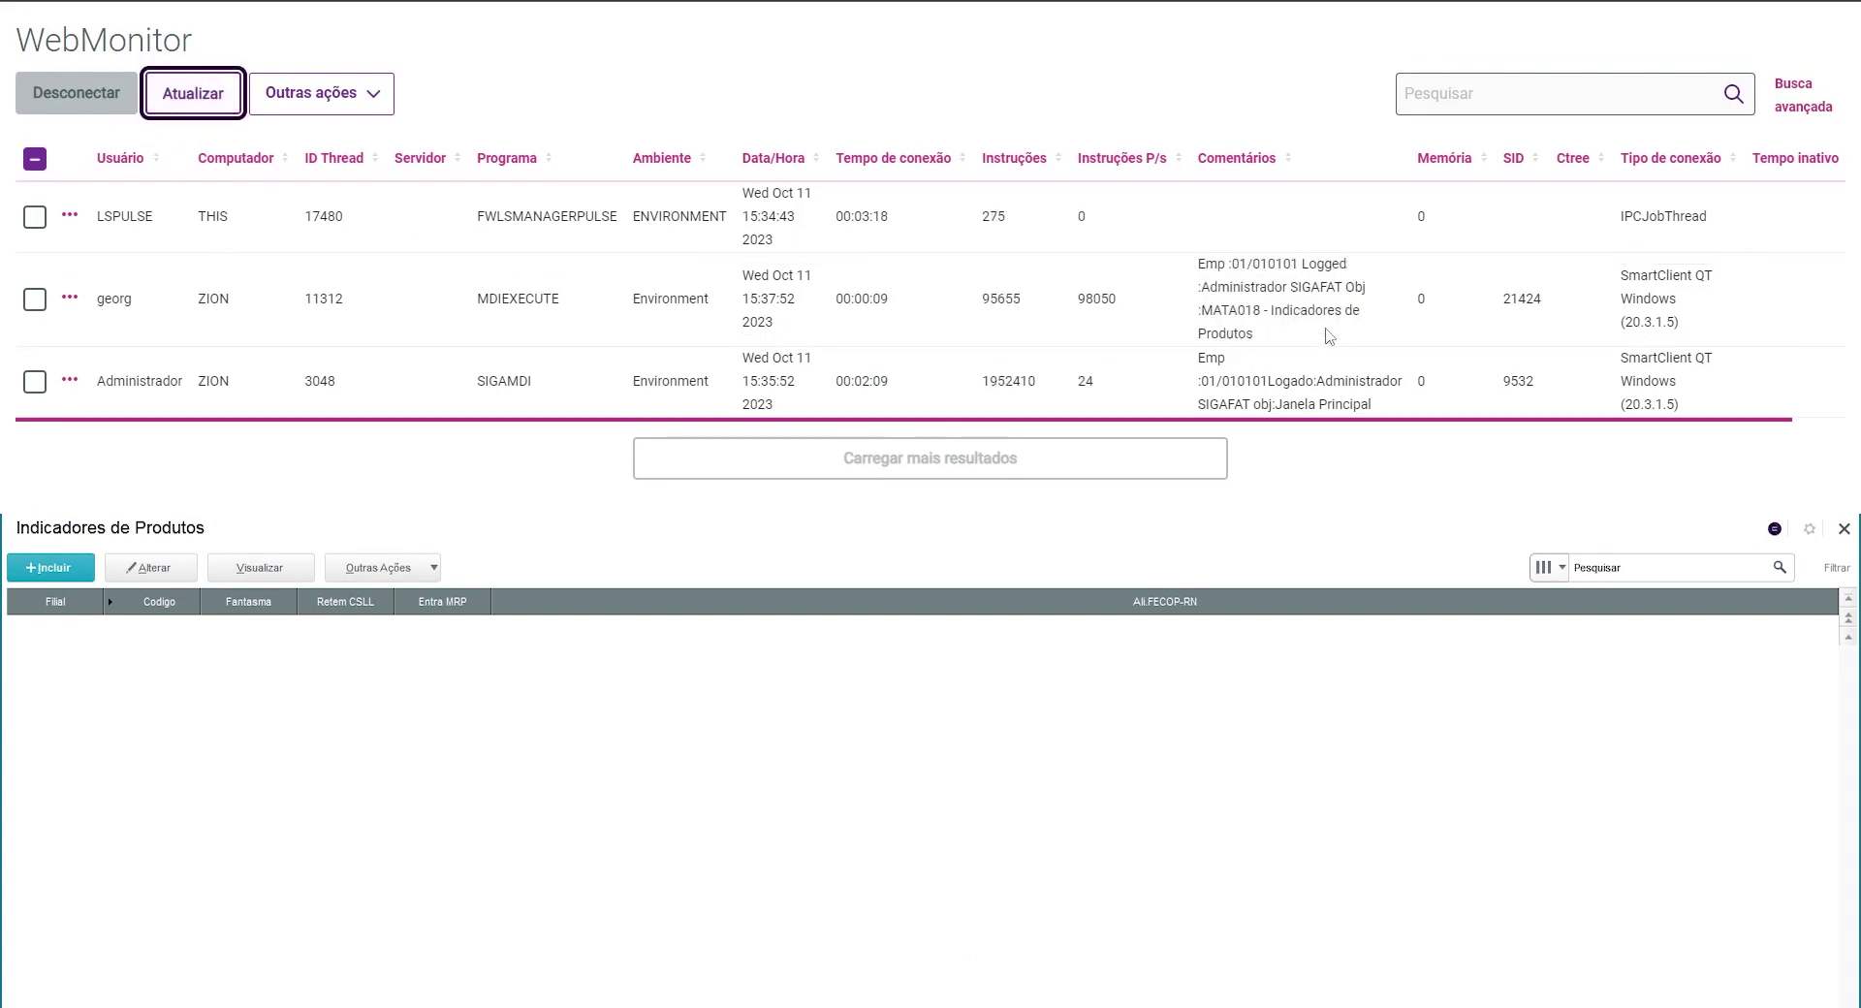
triple_click(1328, 336)
left_click(1328, 337)
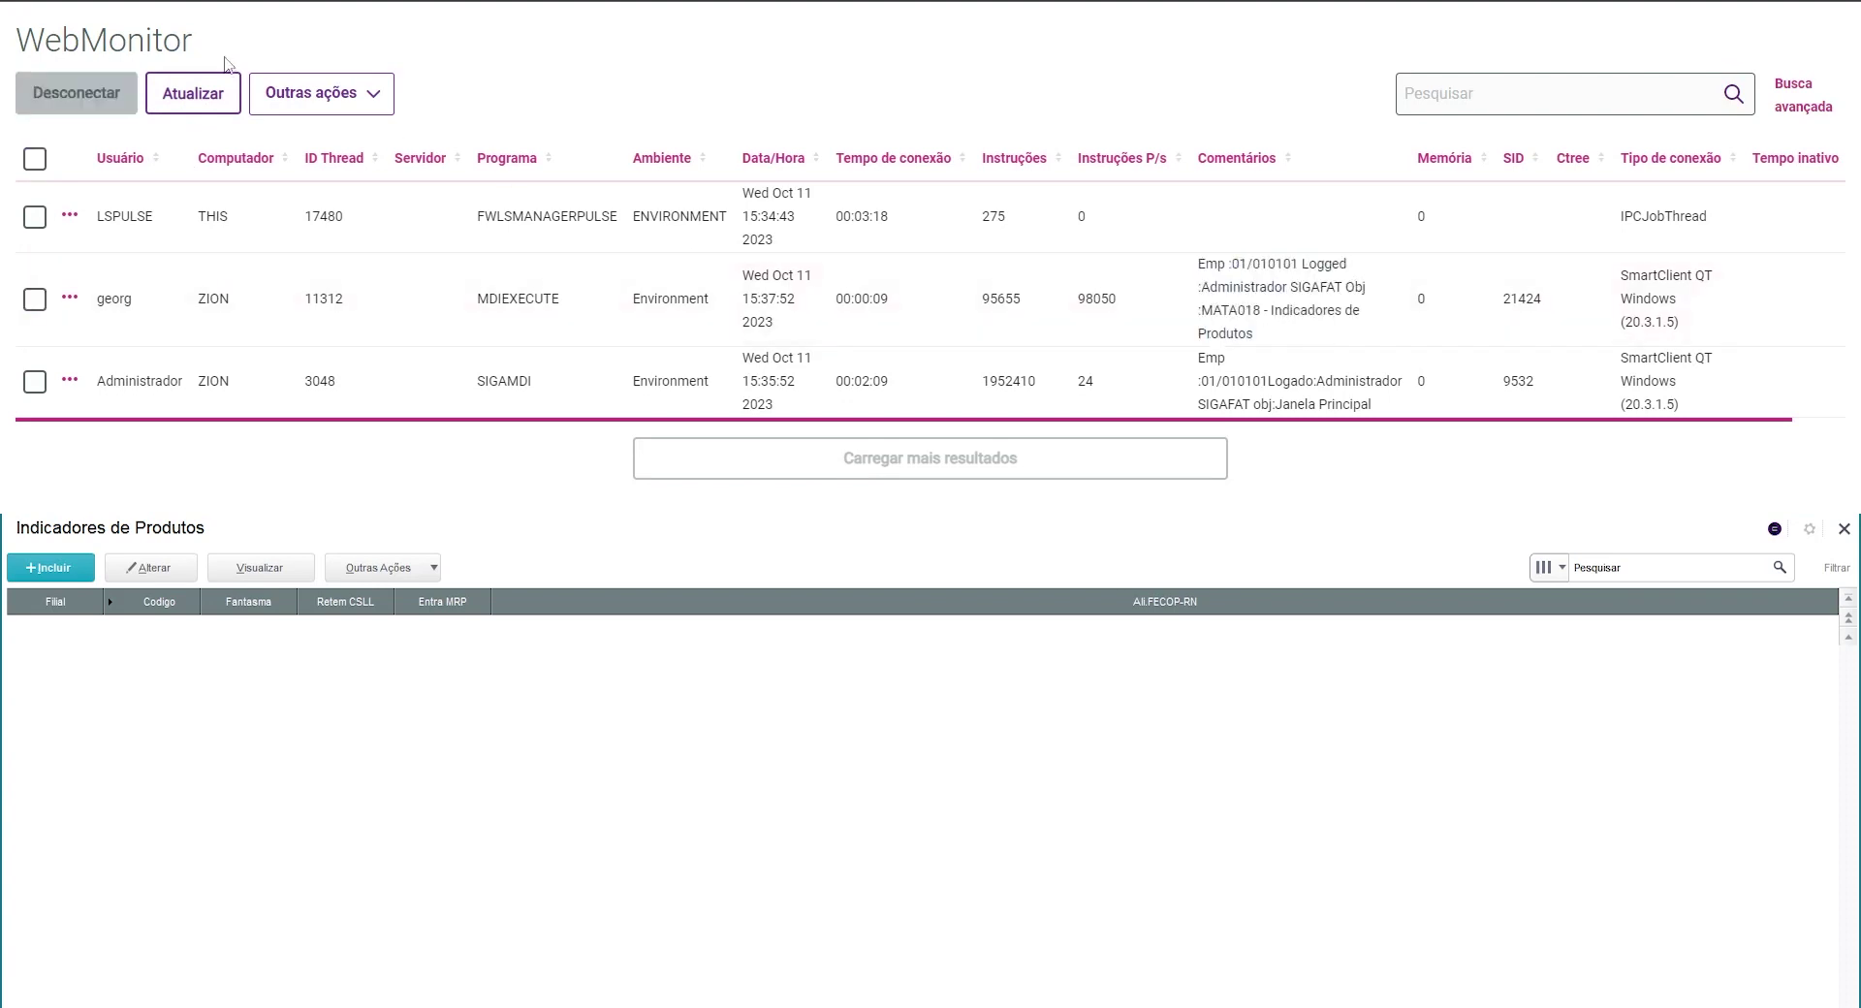
Set the automatic refresh interval of the connection list to 5s.
left_click(330, 97)
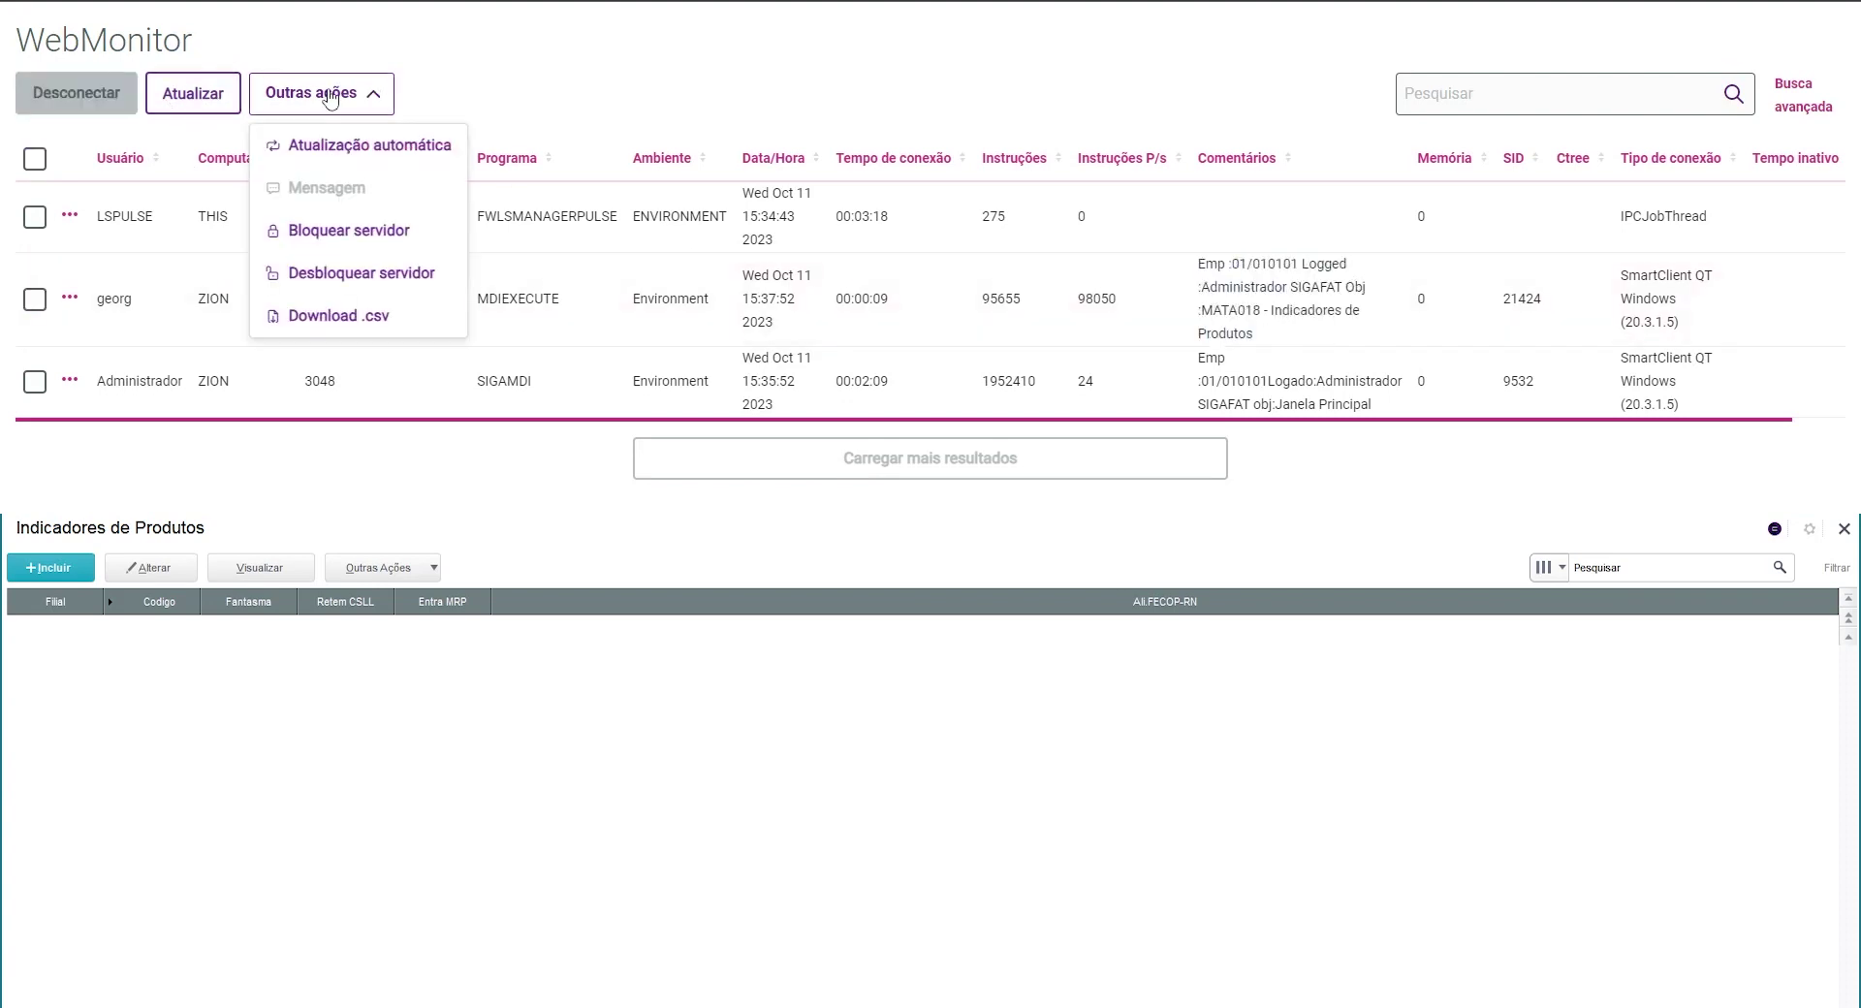
left_click(353, 146)
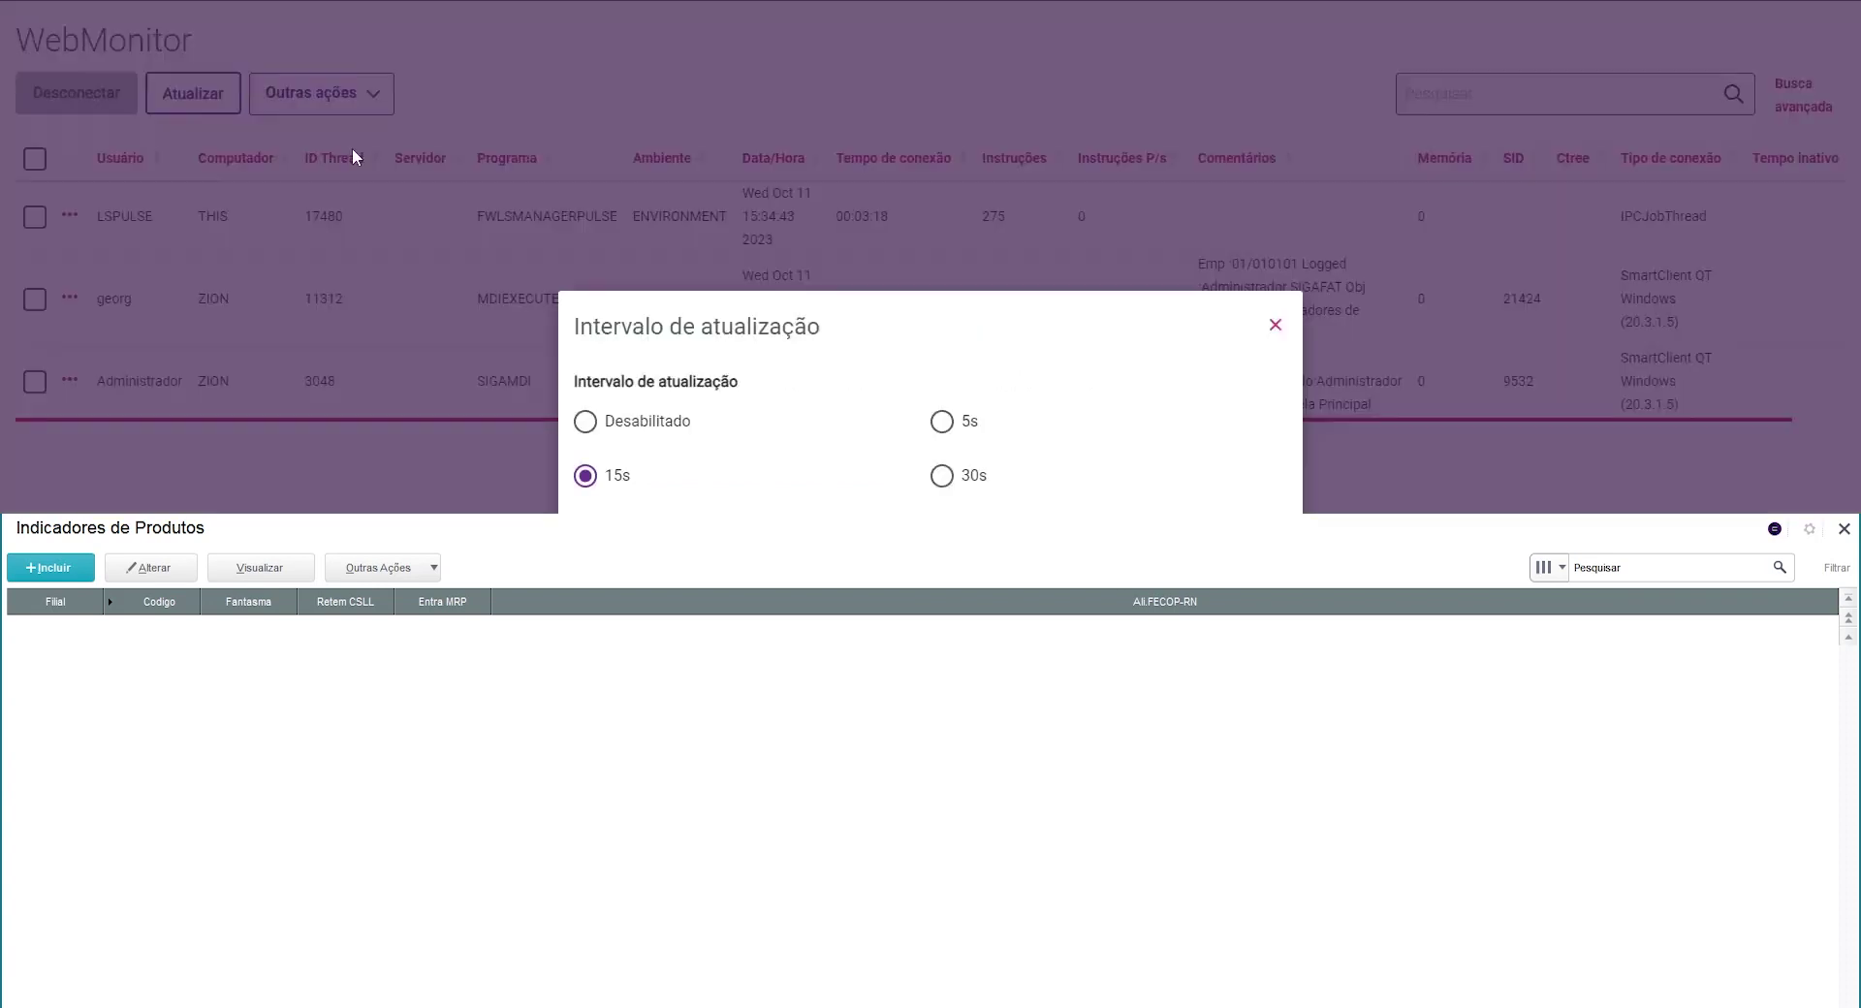
left_click(587, 477)
left_click(941, 423)
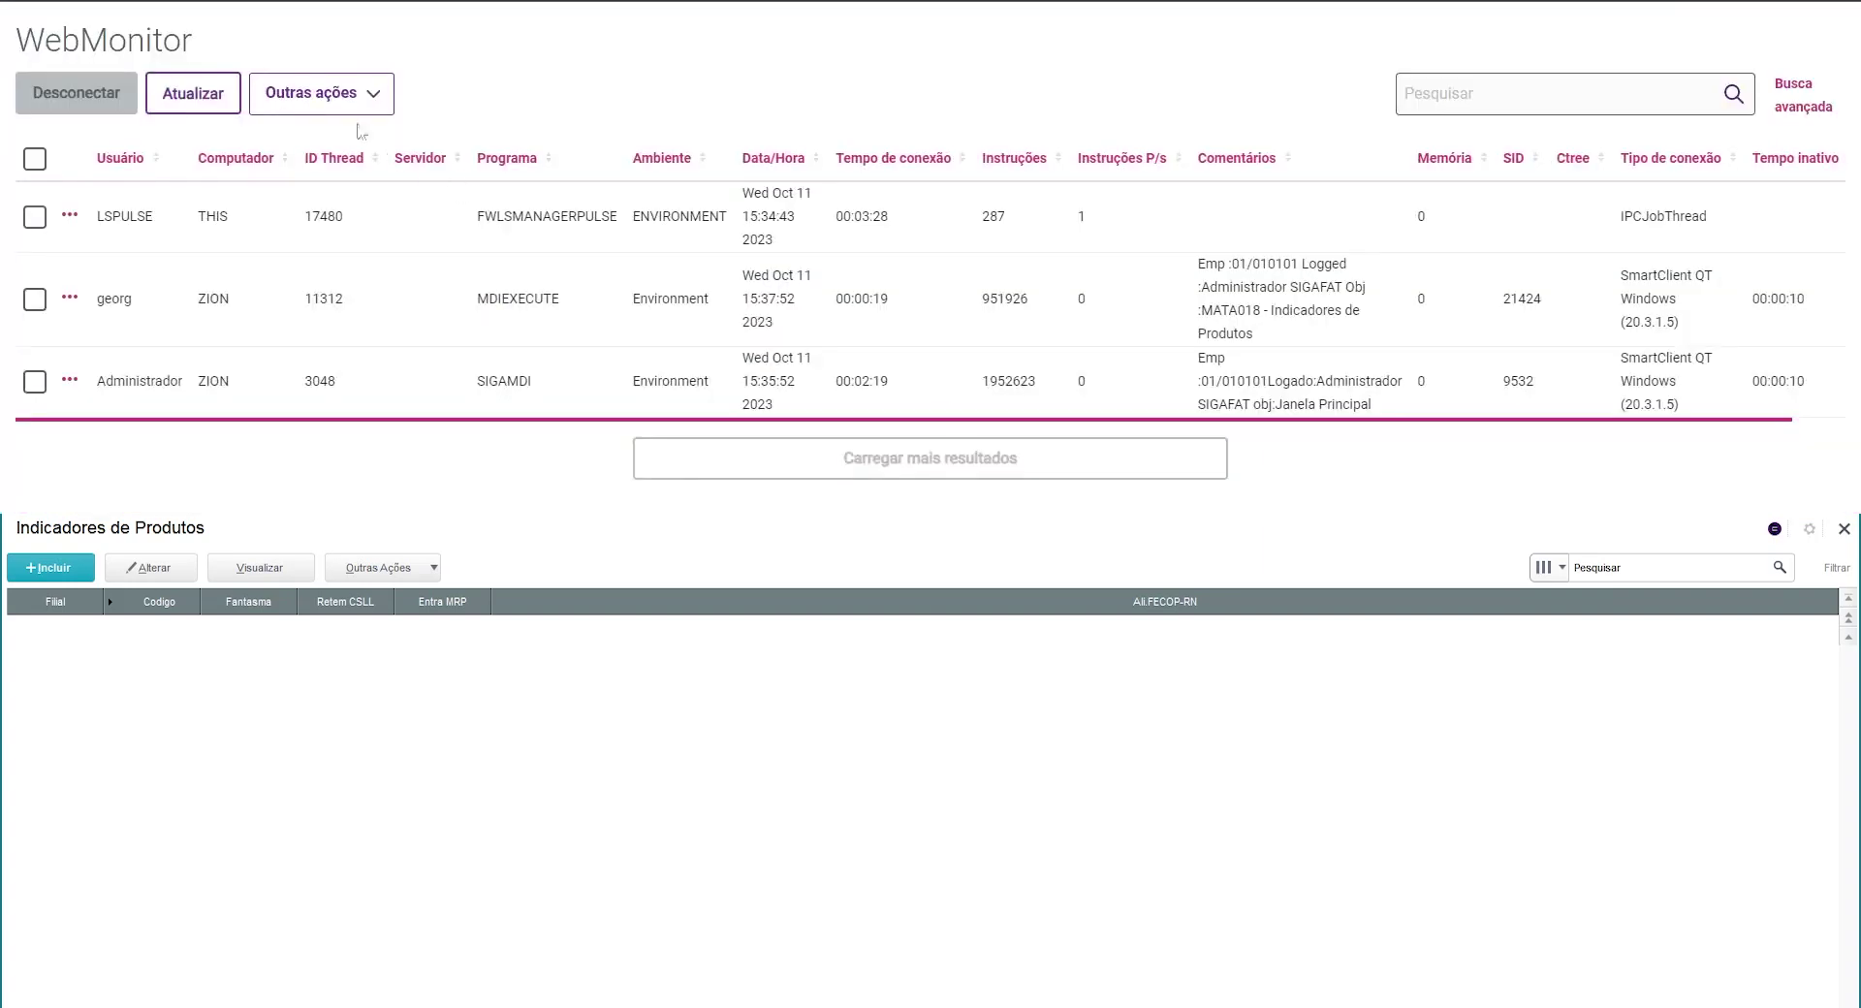
Block the server against new connections, and dismiss the resulting SmartClient error.
left_click(330, 108)
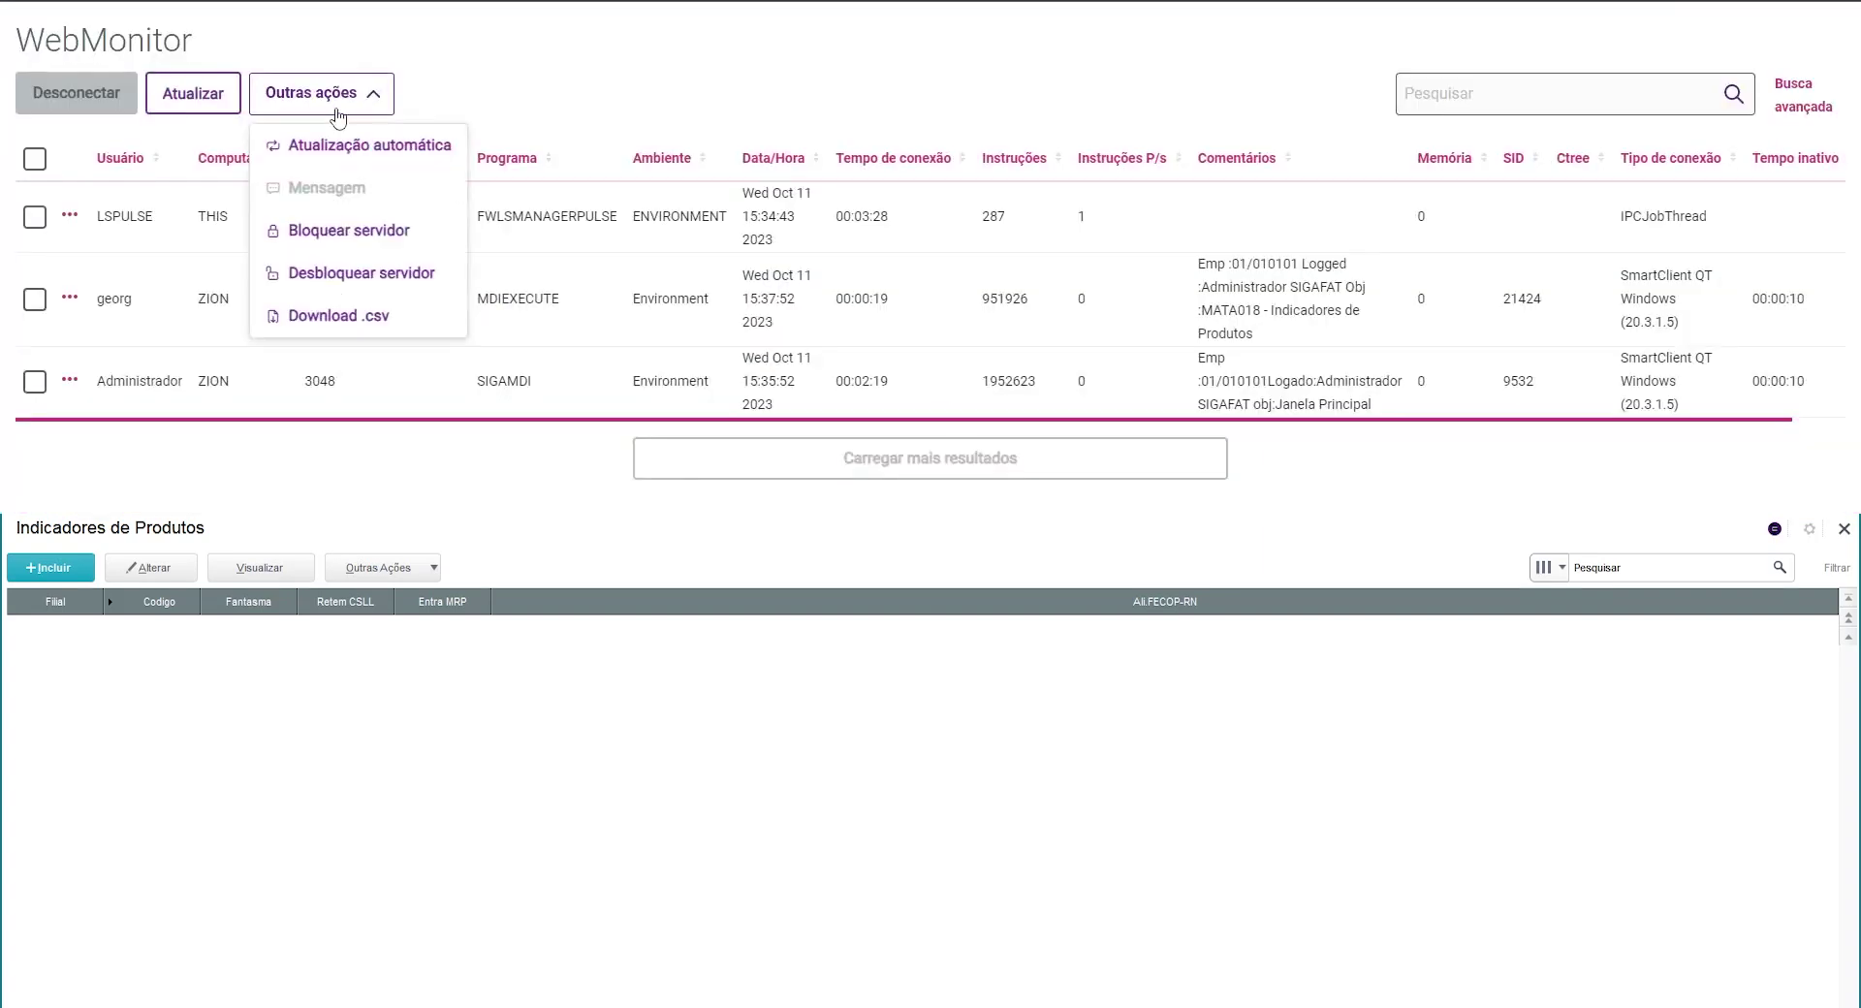
left_click(373, 228)
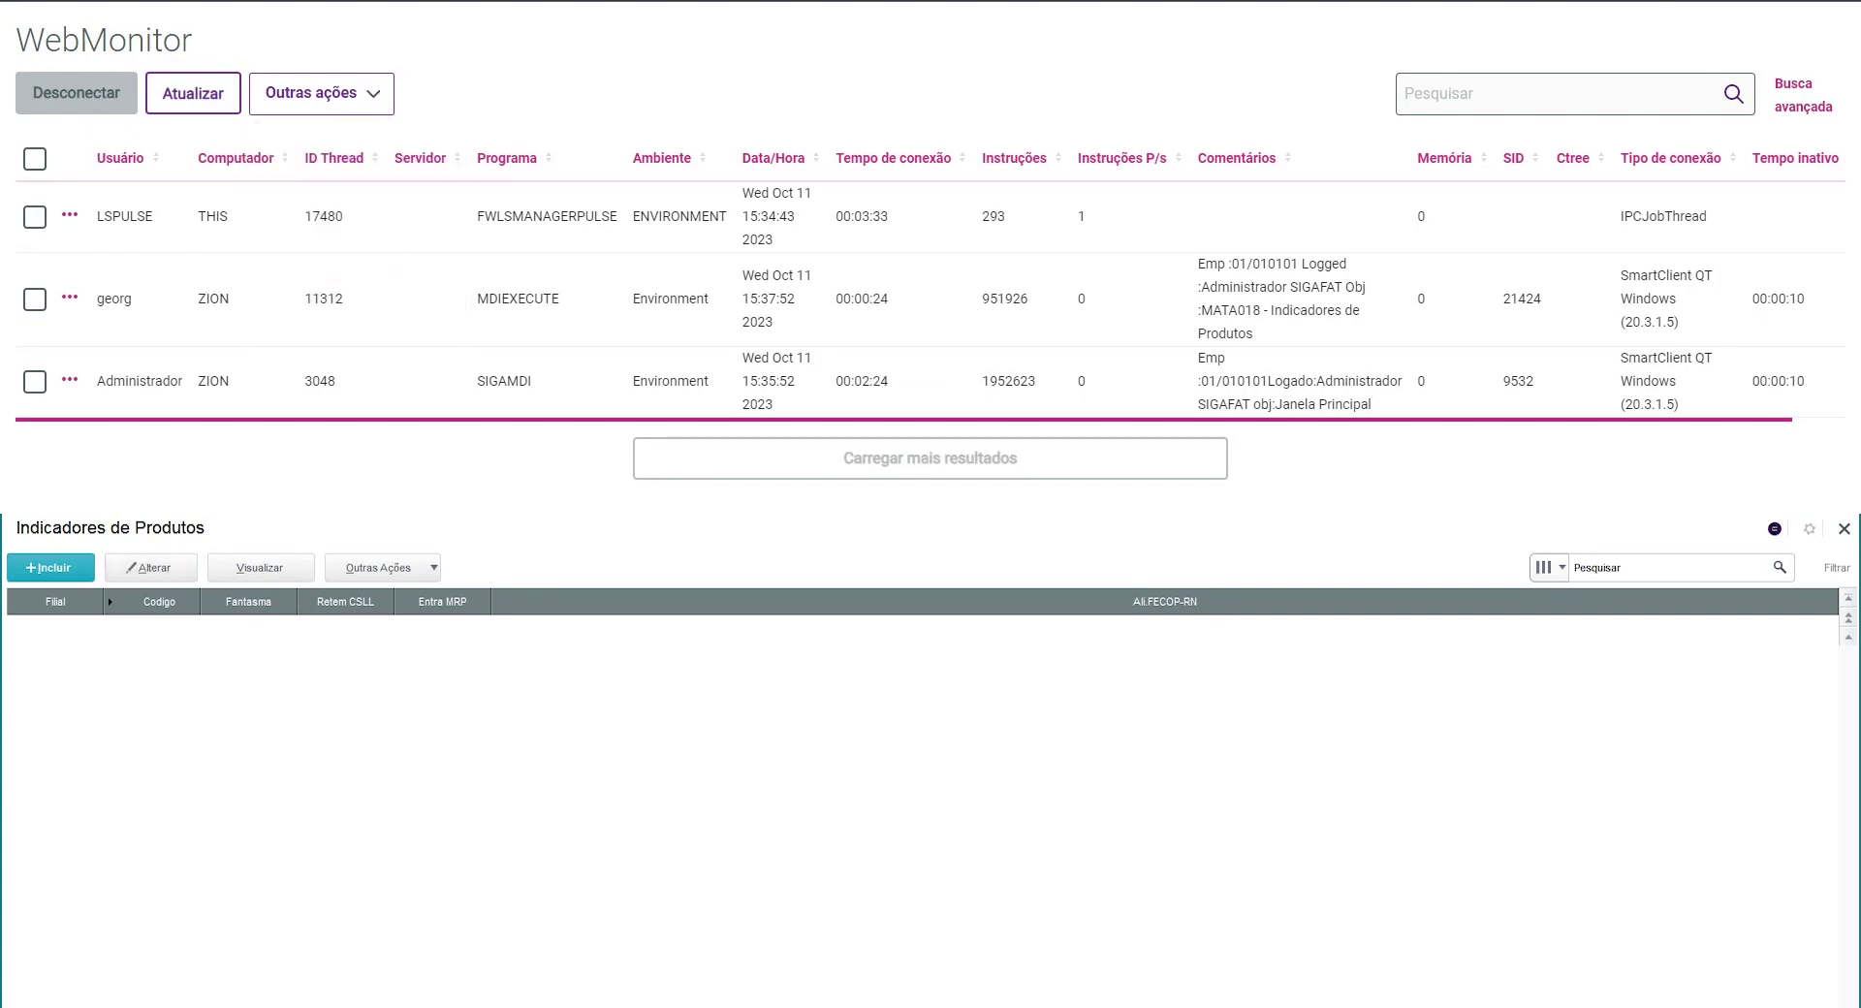
key("Escape")
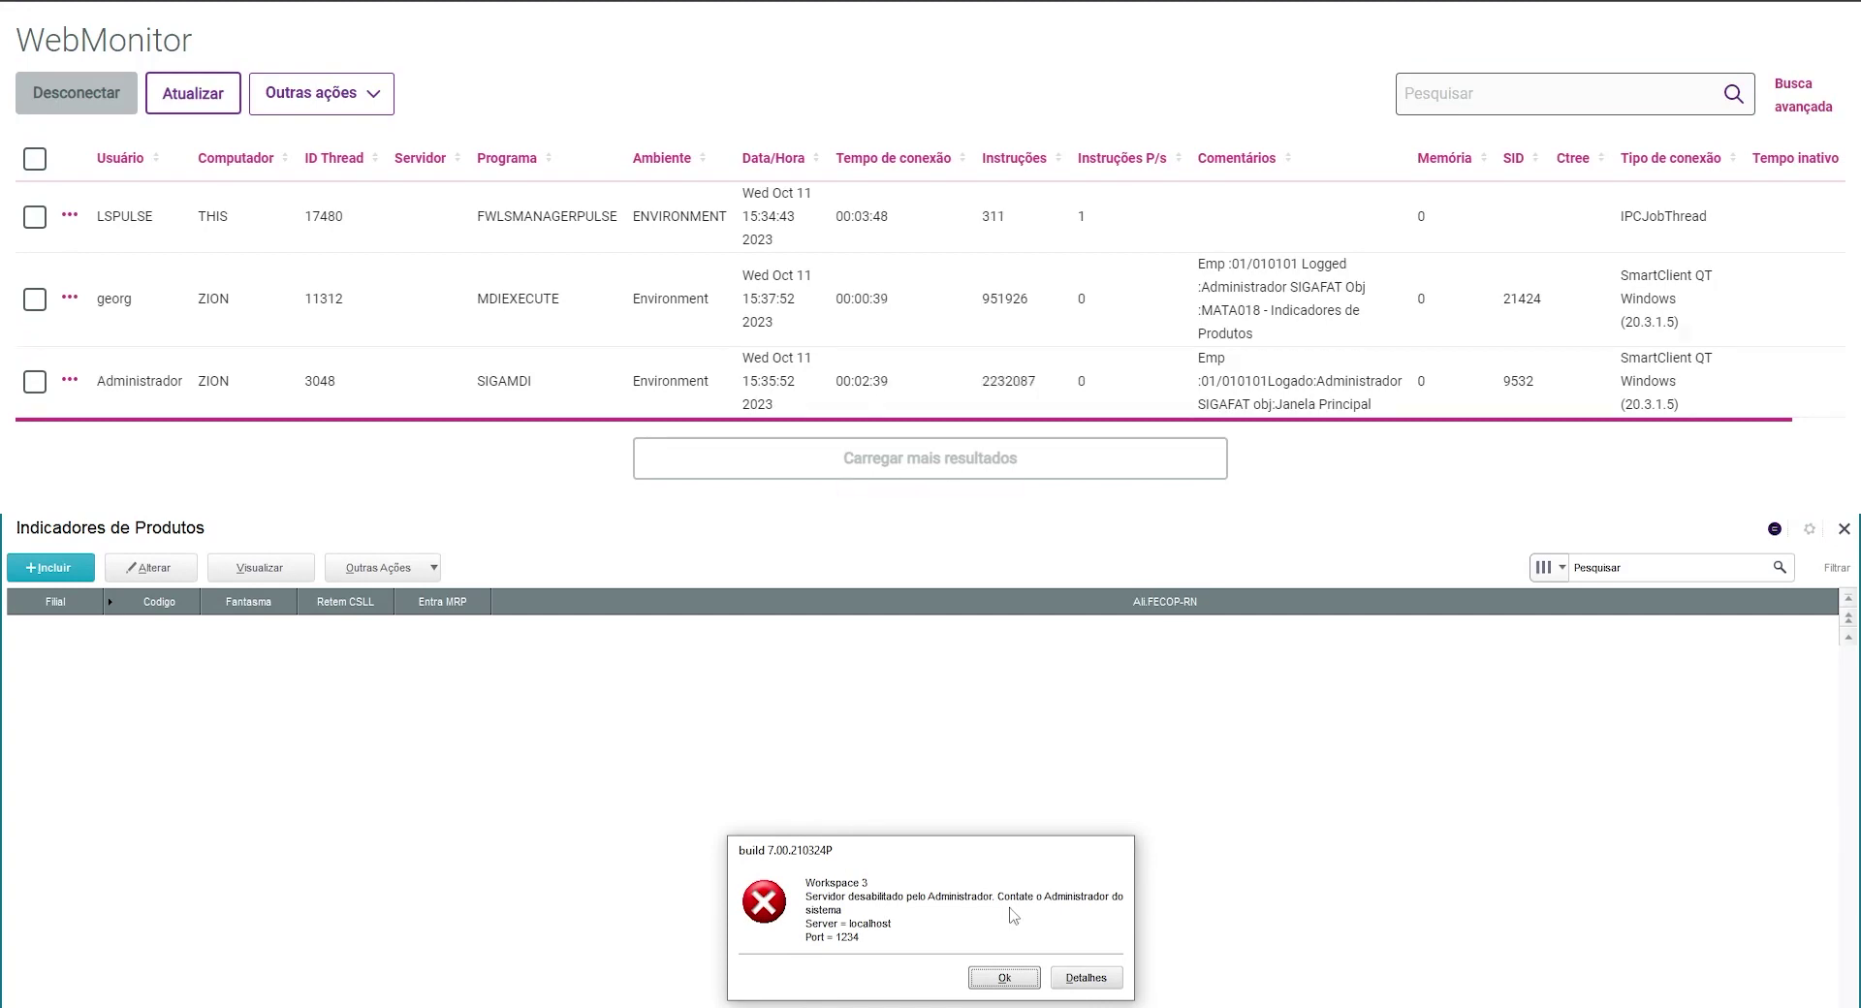
left_click(989, 981)
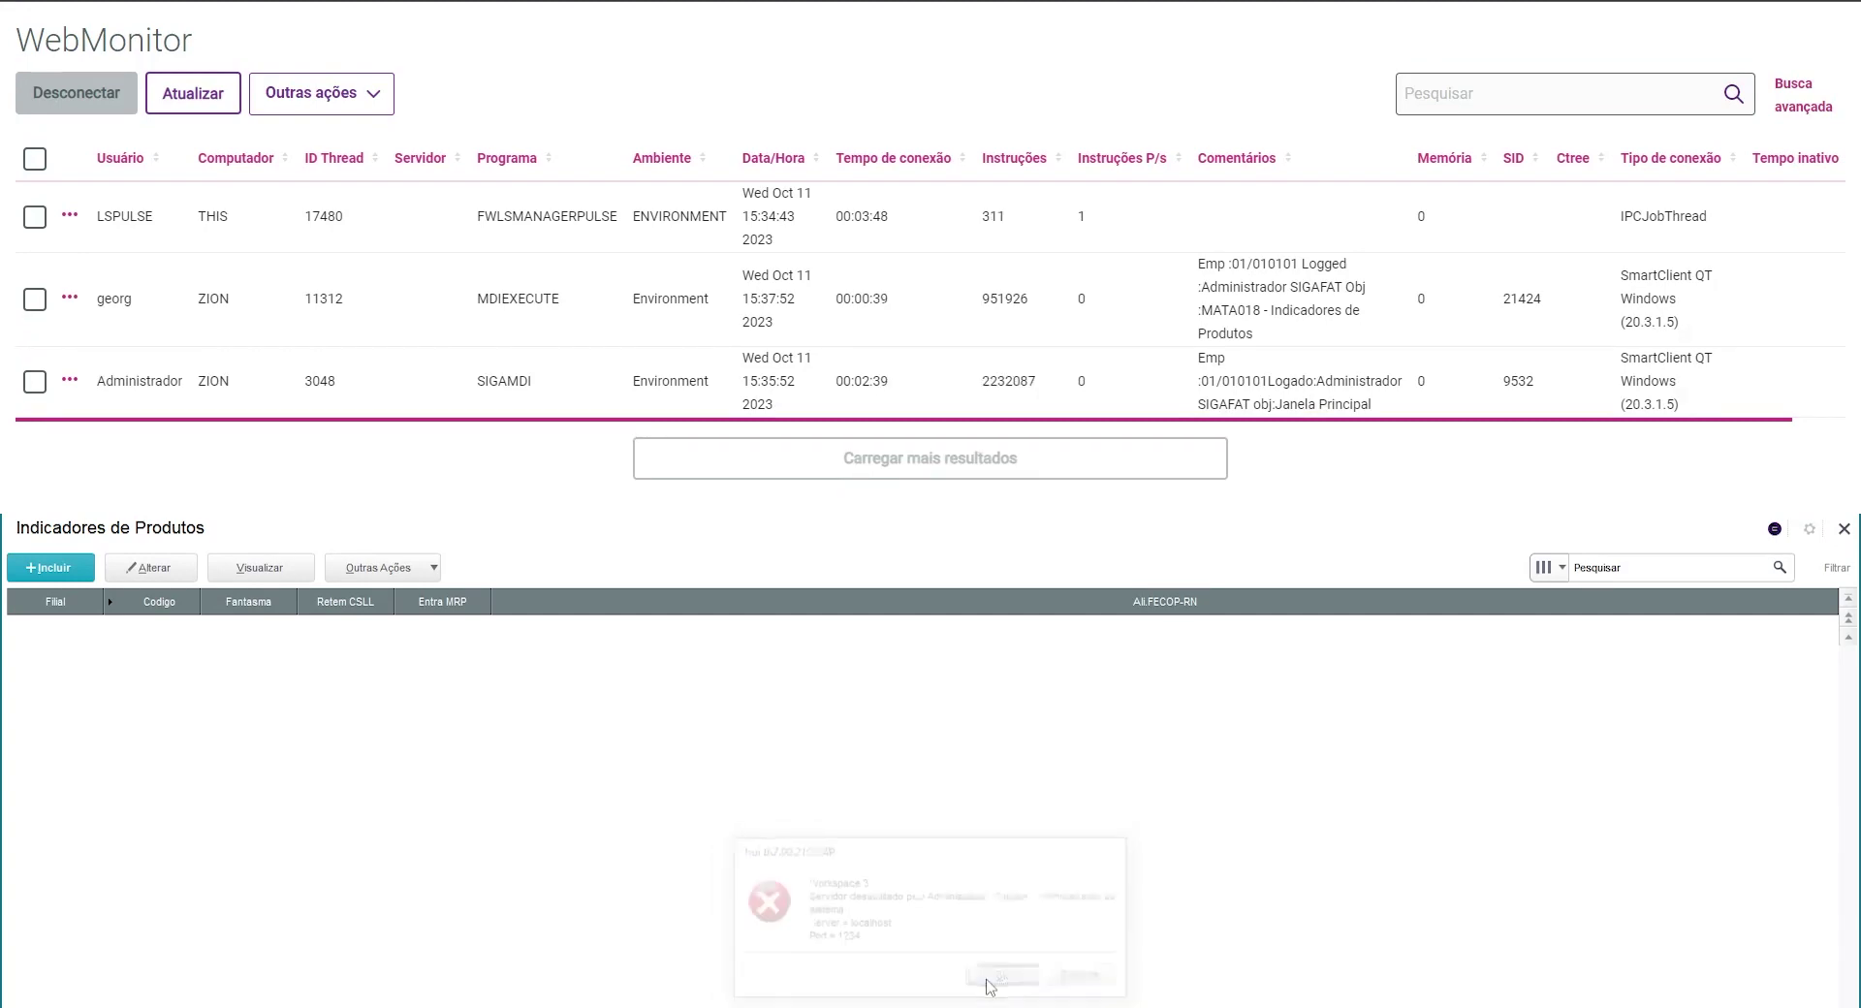
Unblock the server so that it accepts new connections again.
left_click(303, 97)
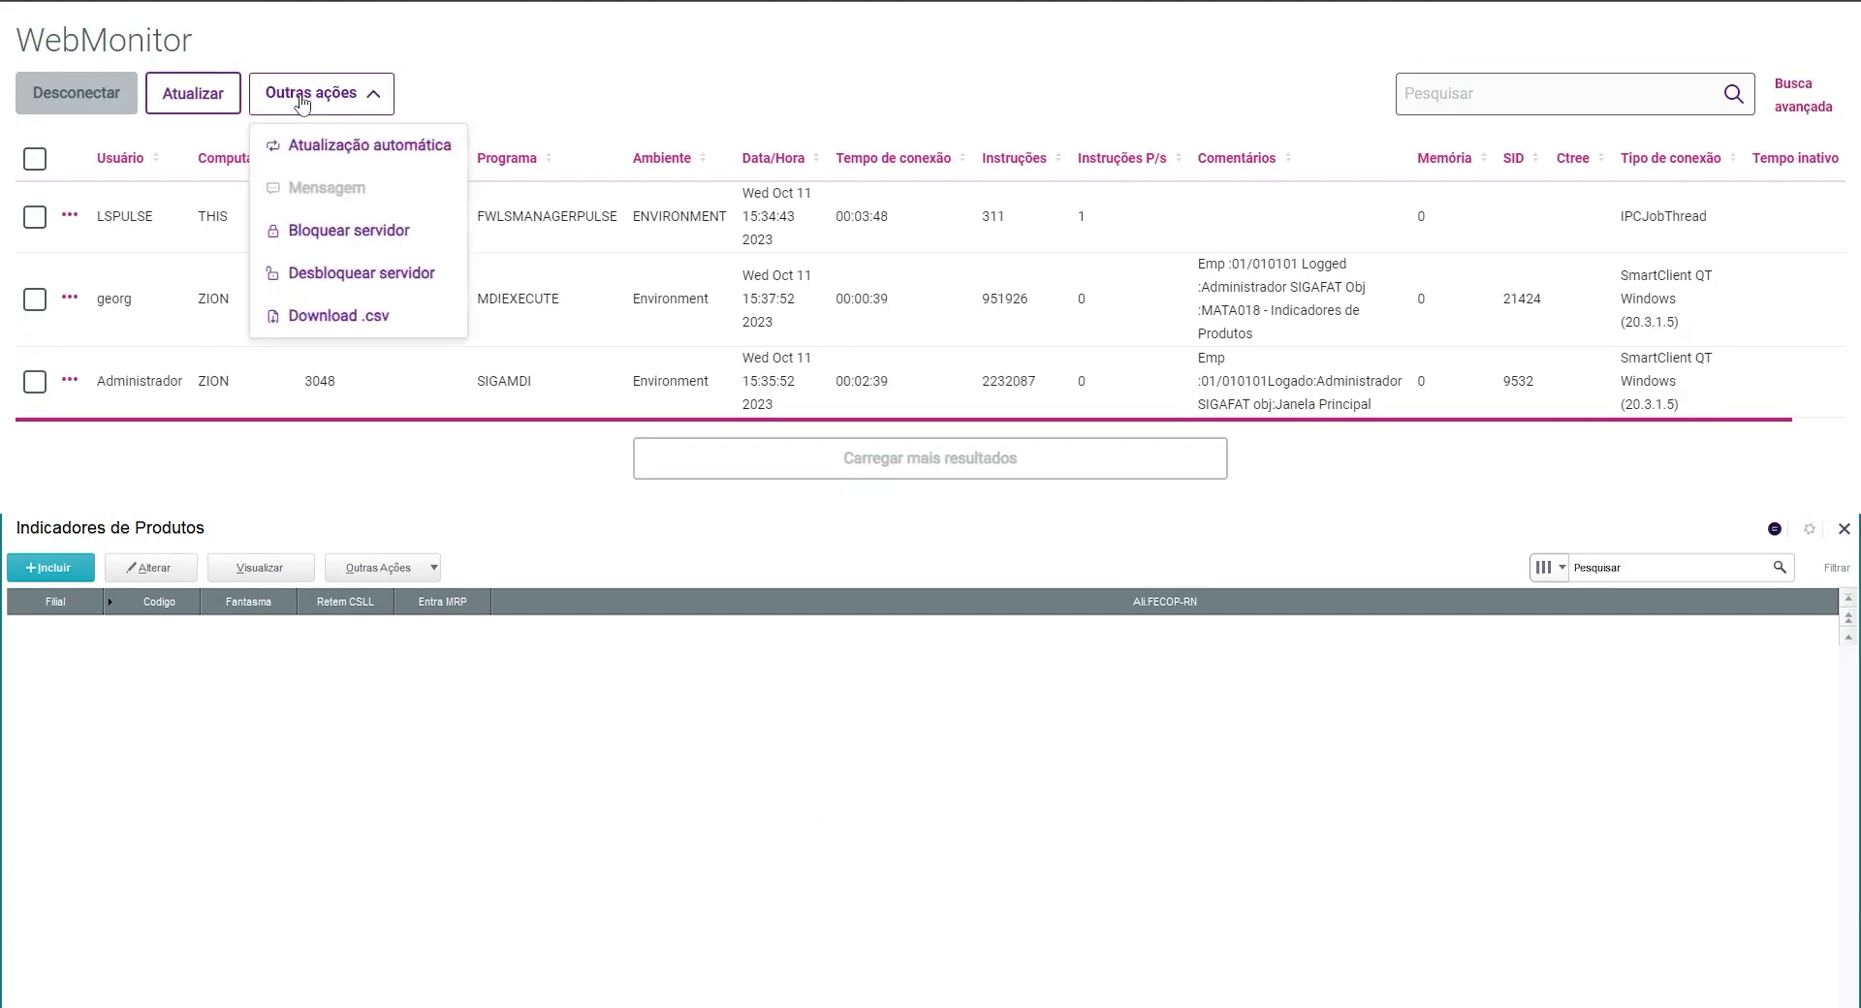
left_click(355, 272)
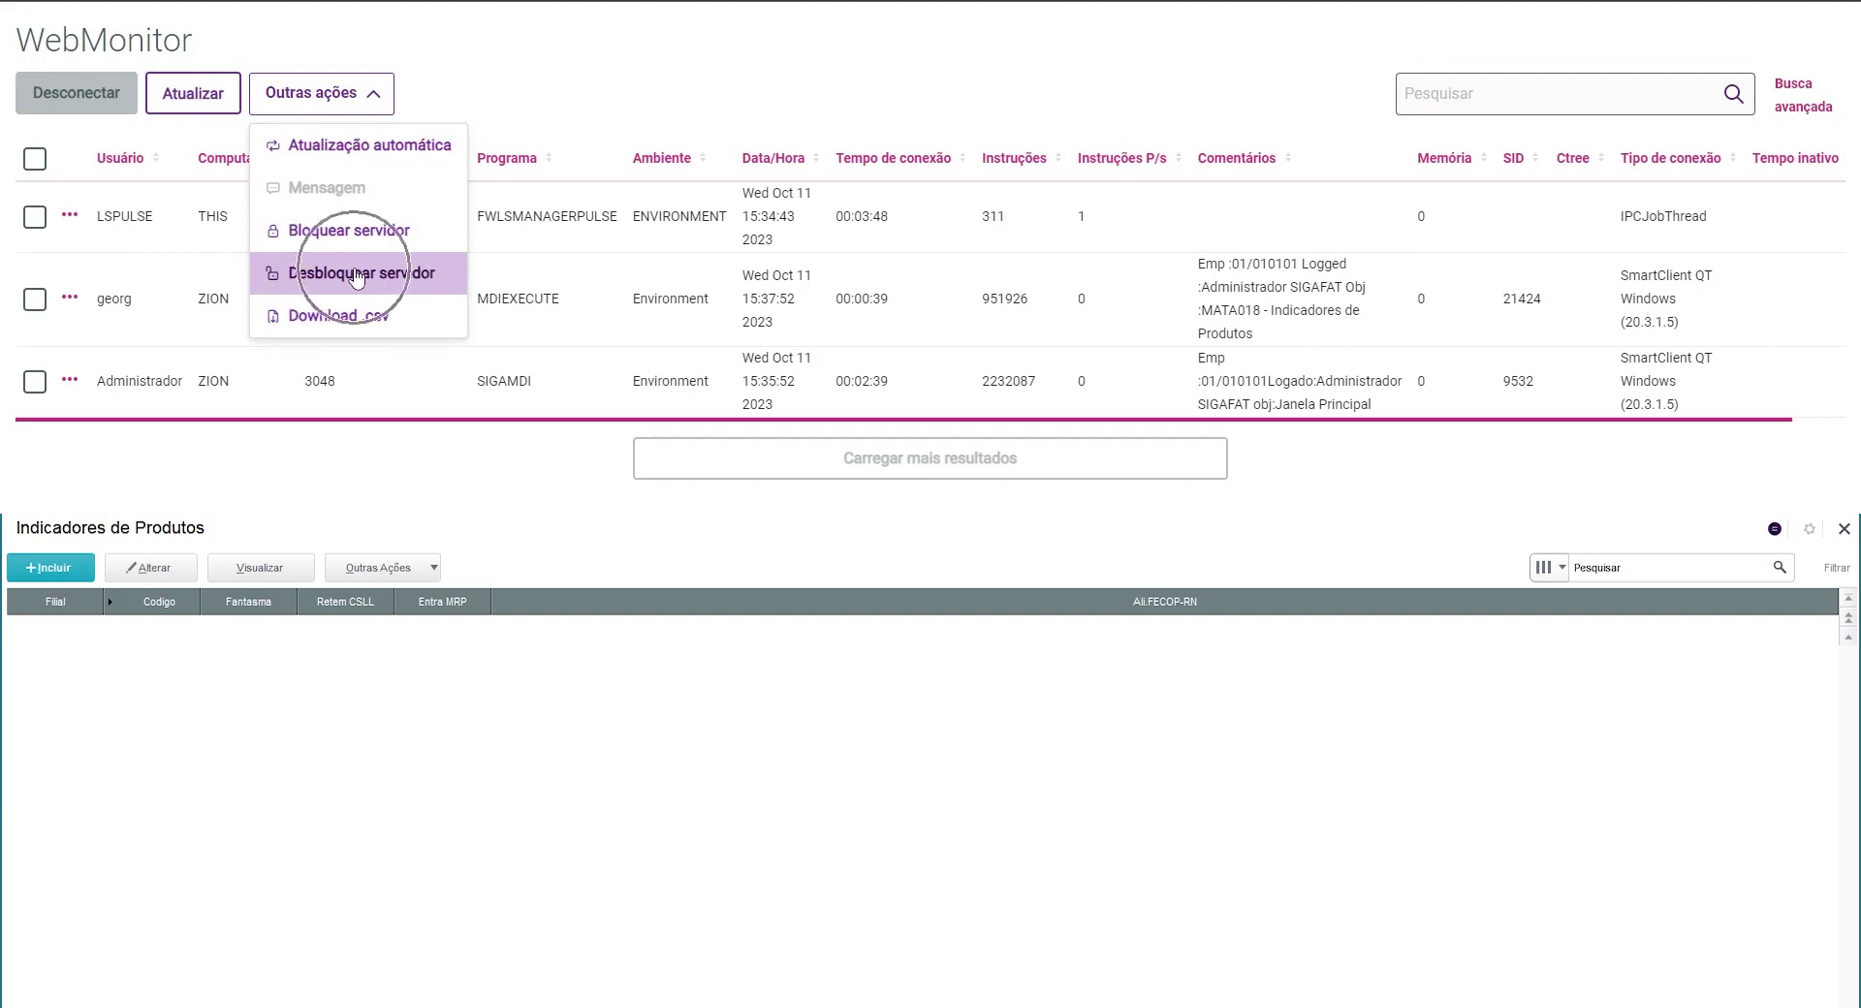
Download the connection list as a CSV file into the temp folder on drive C.
left_click(327, 94)
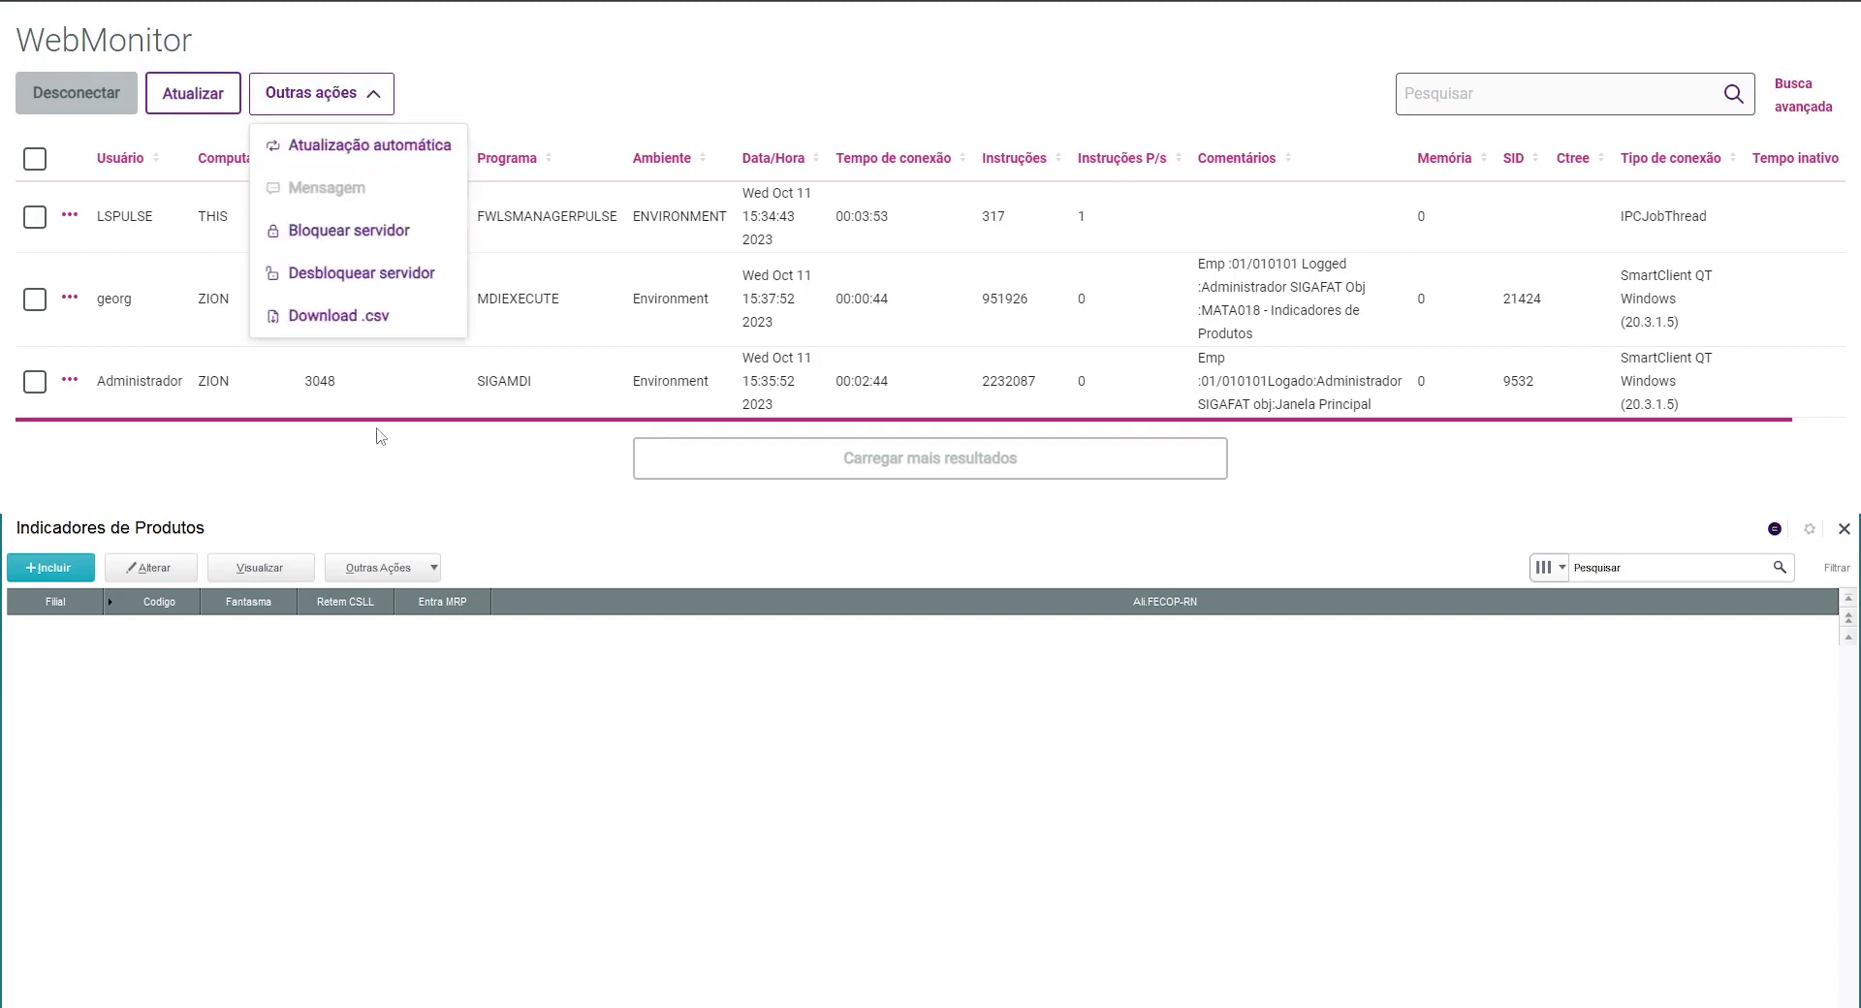
left_click(350, 328)
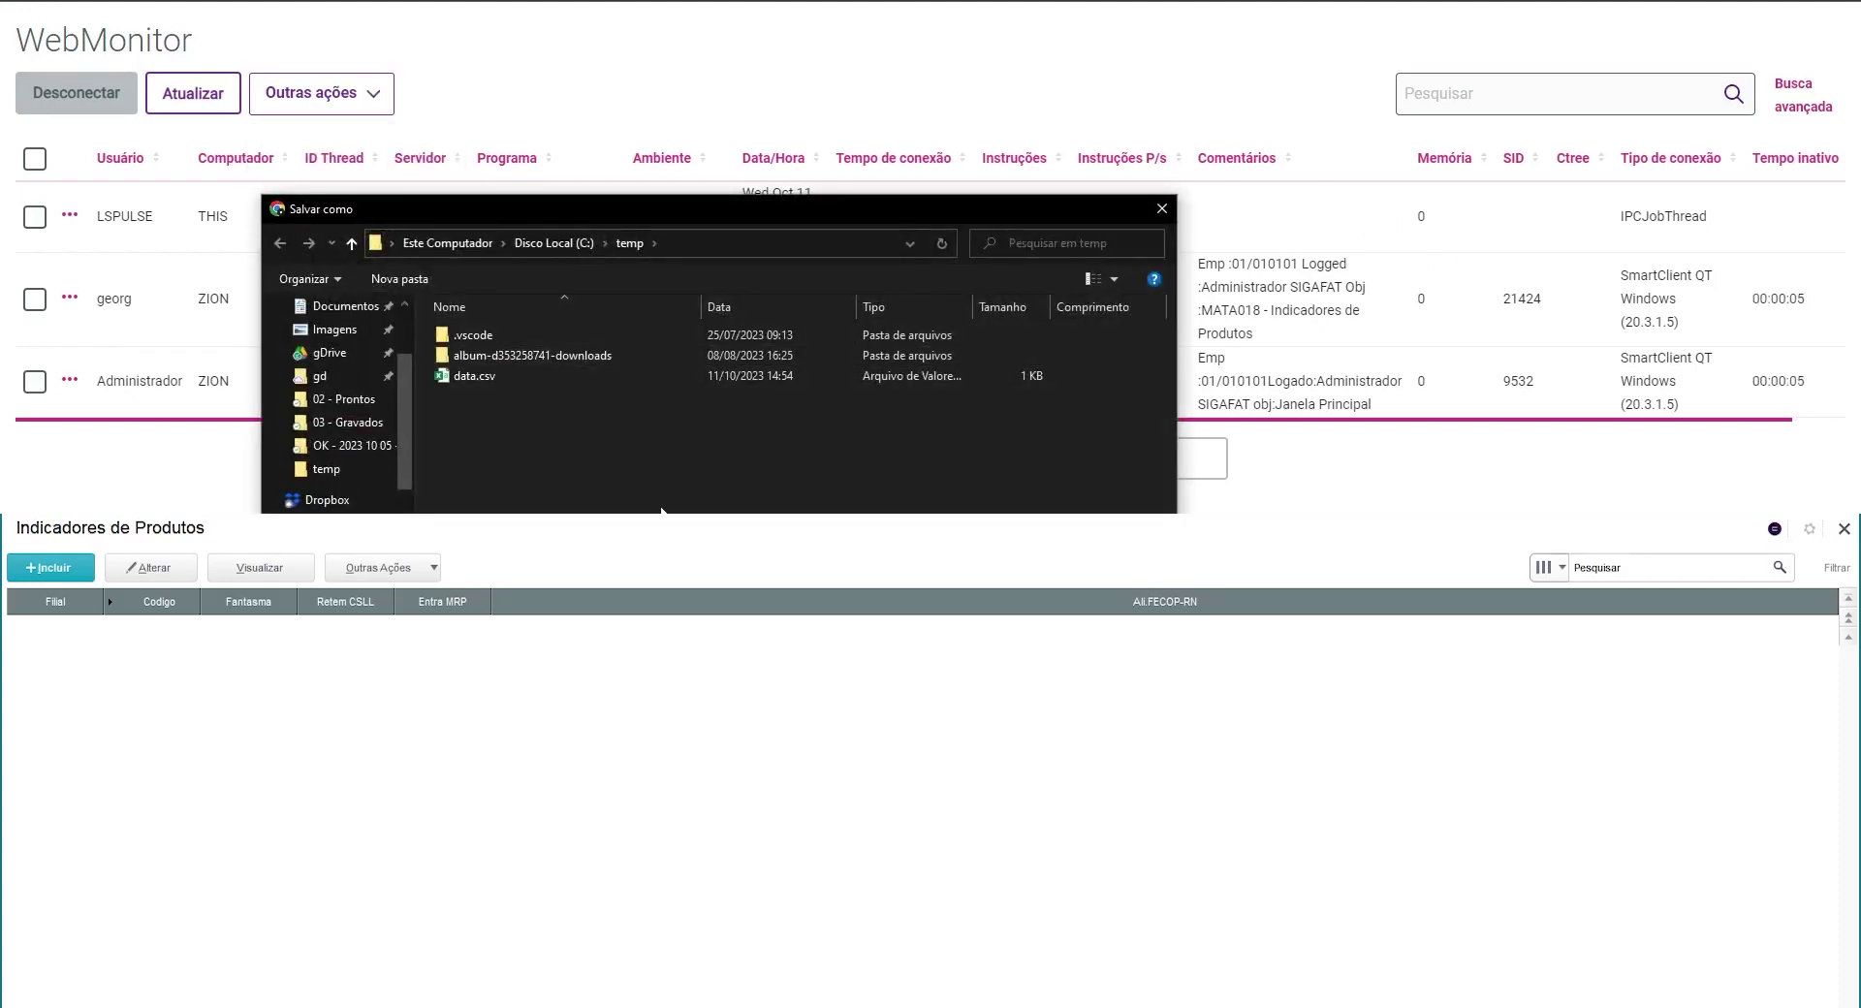
key("Return")
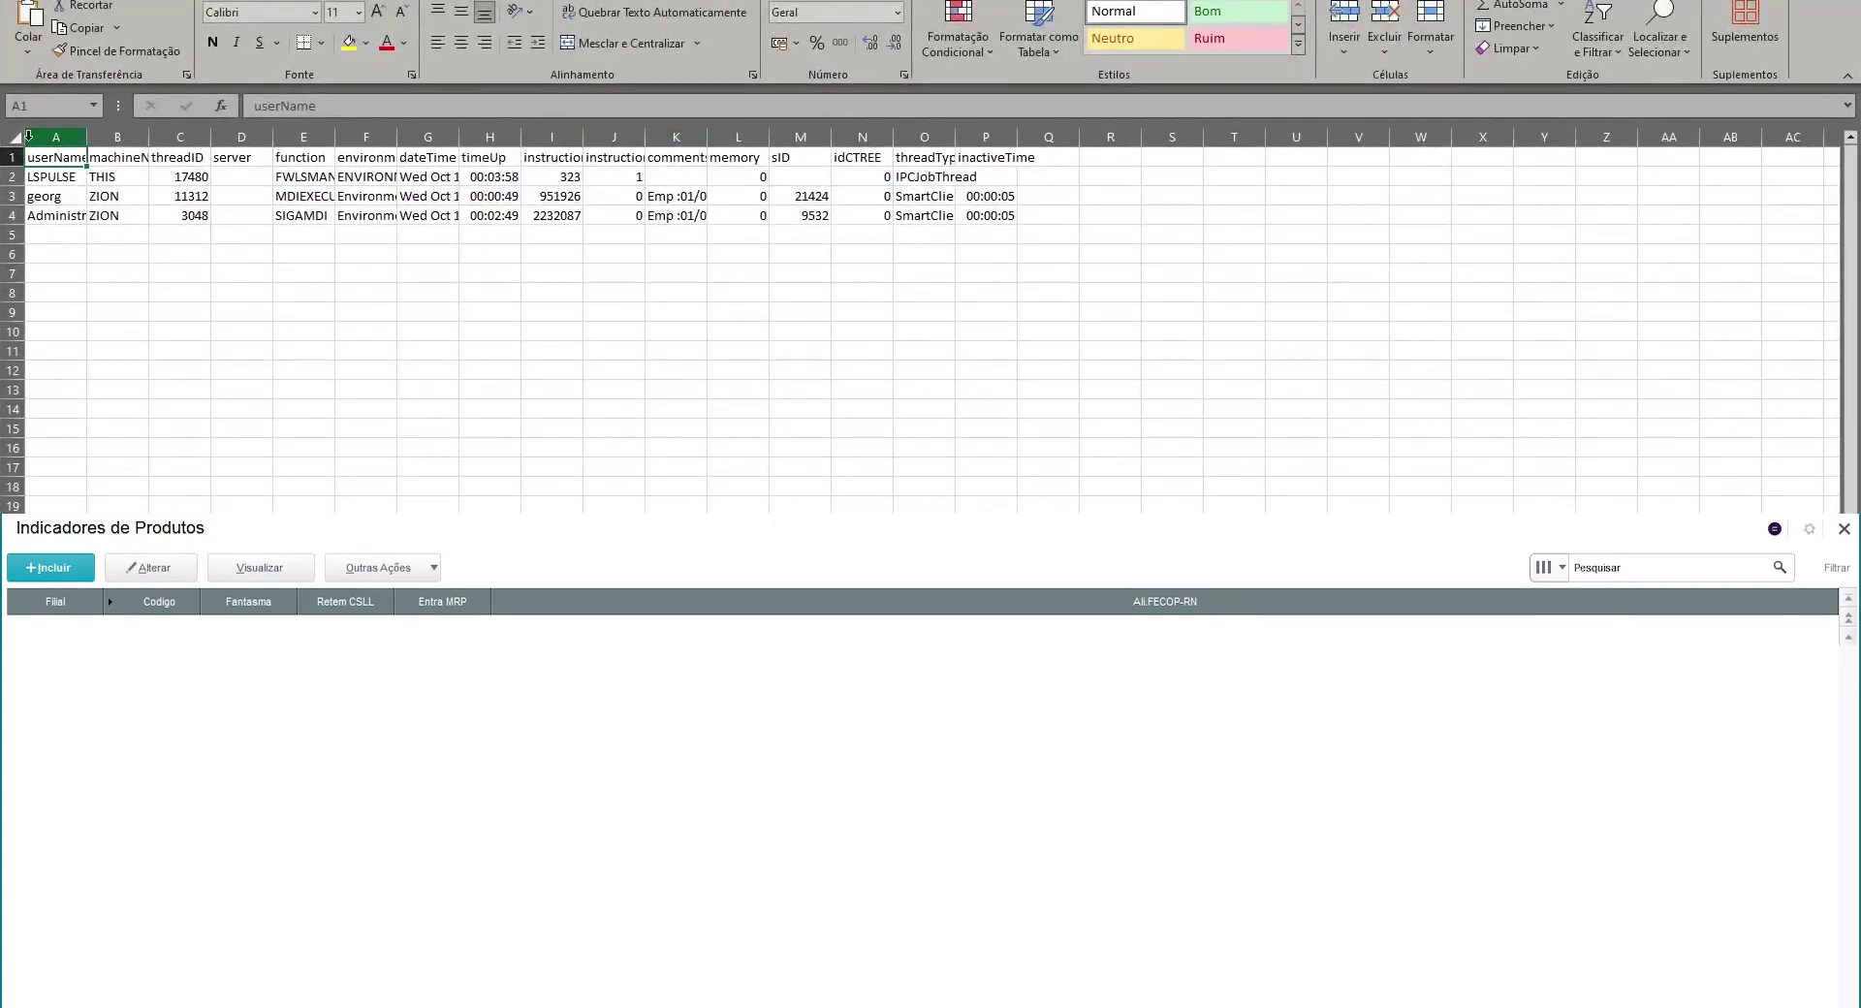
Fit all column widths of the exported CSV in Excel and examine the fields of the MDIEXECUTE connection.
left_click(16, 136)
double_click(87, 137)
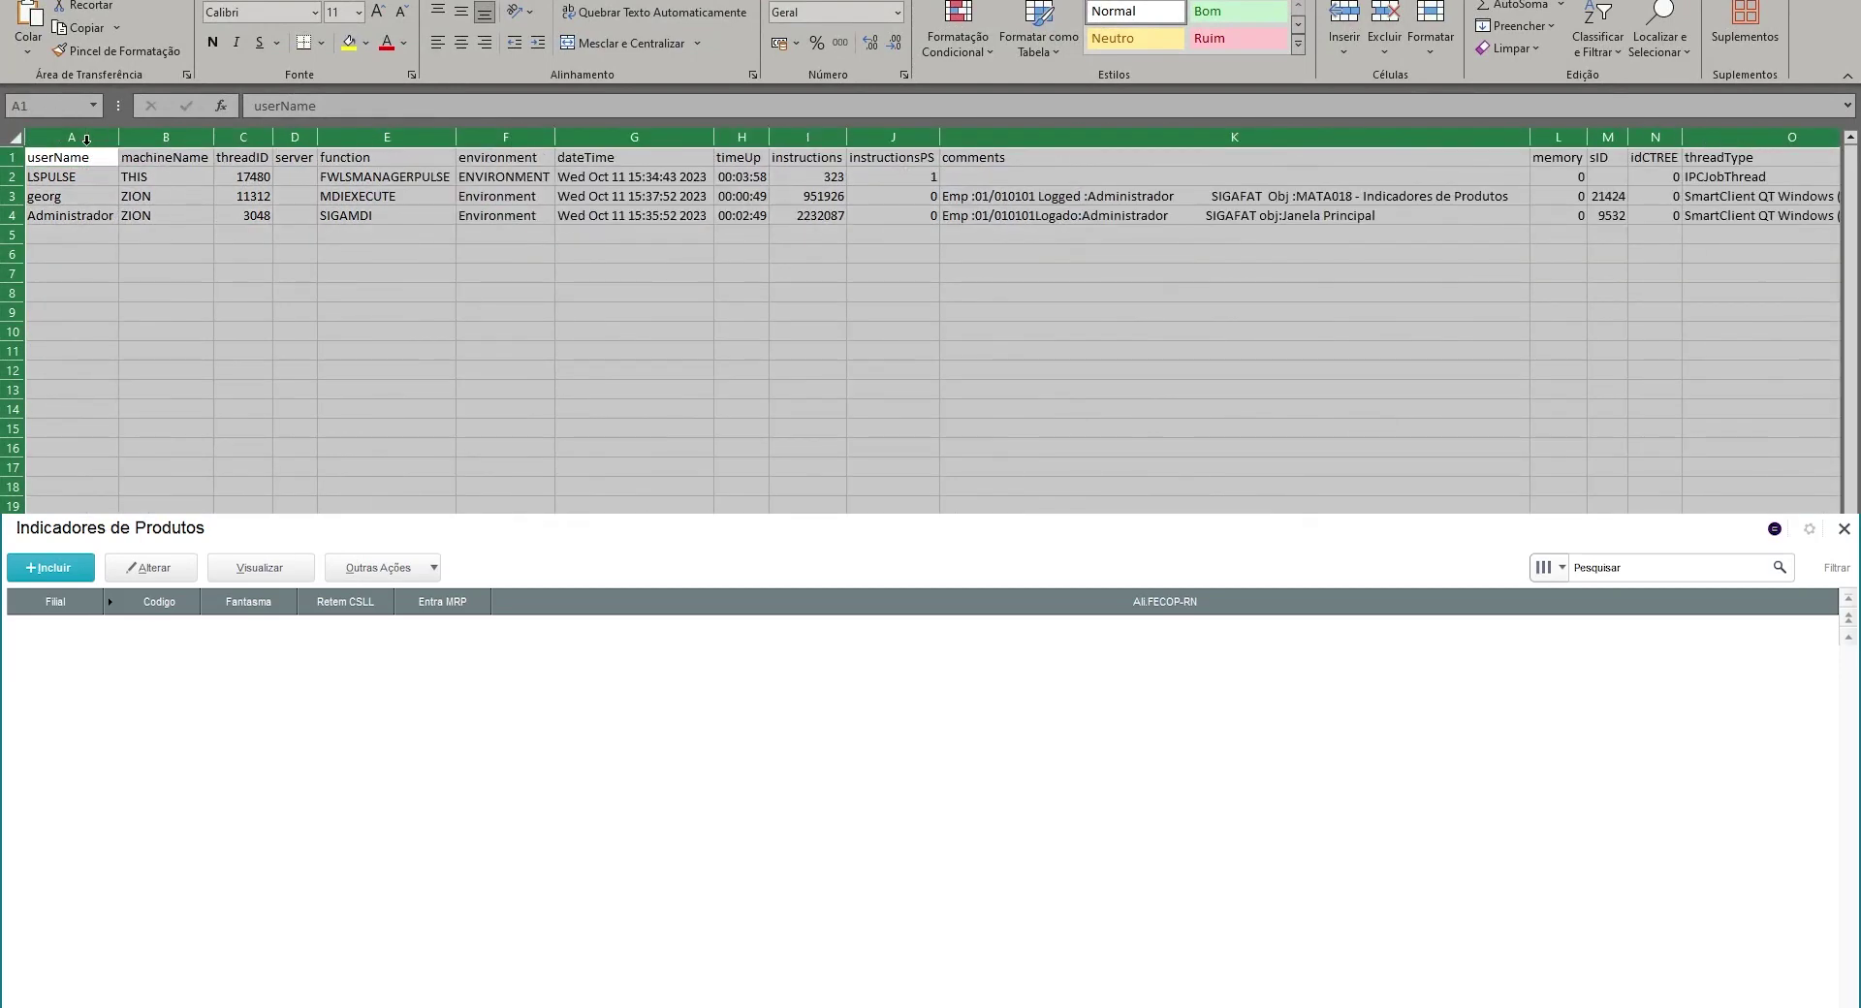
left_click(154, 176)
key("Down")
key("Right")
key("Right")
key("Right")
key("Right")
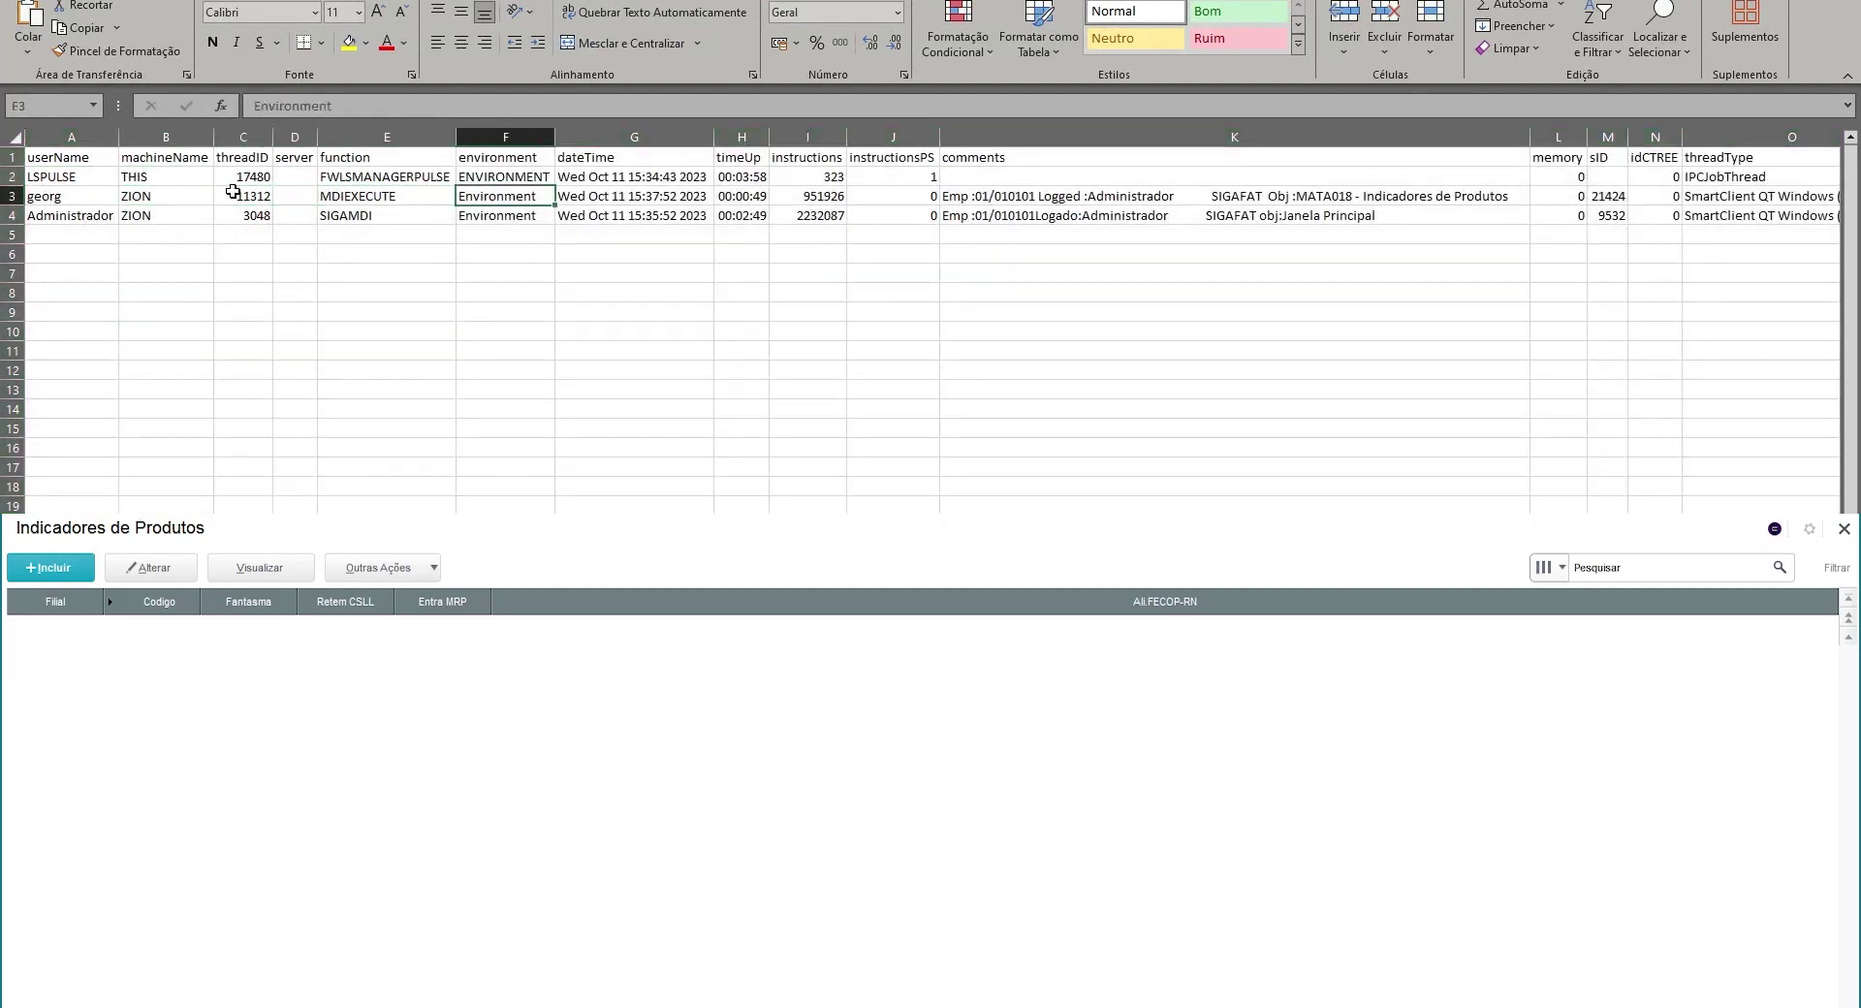
key("Right")
key("Right")
key("Right")
key("Right")
key("Right")
key("Right")
key("Right")
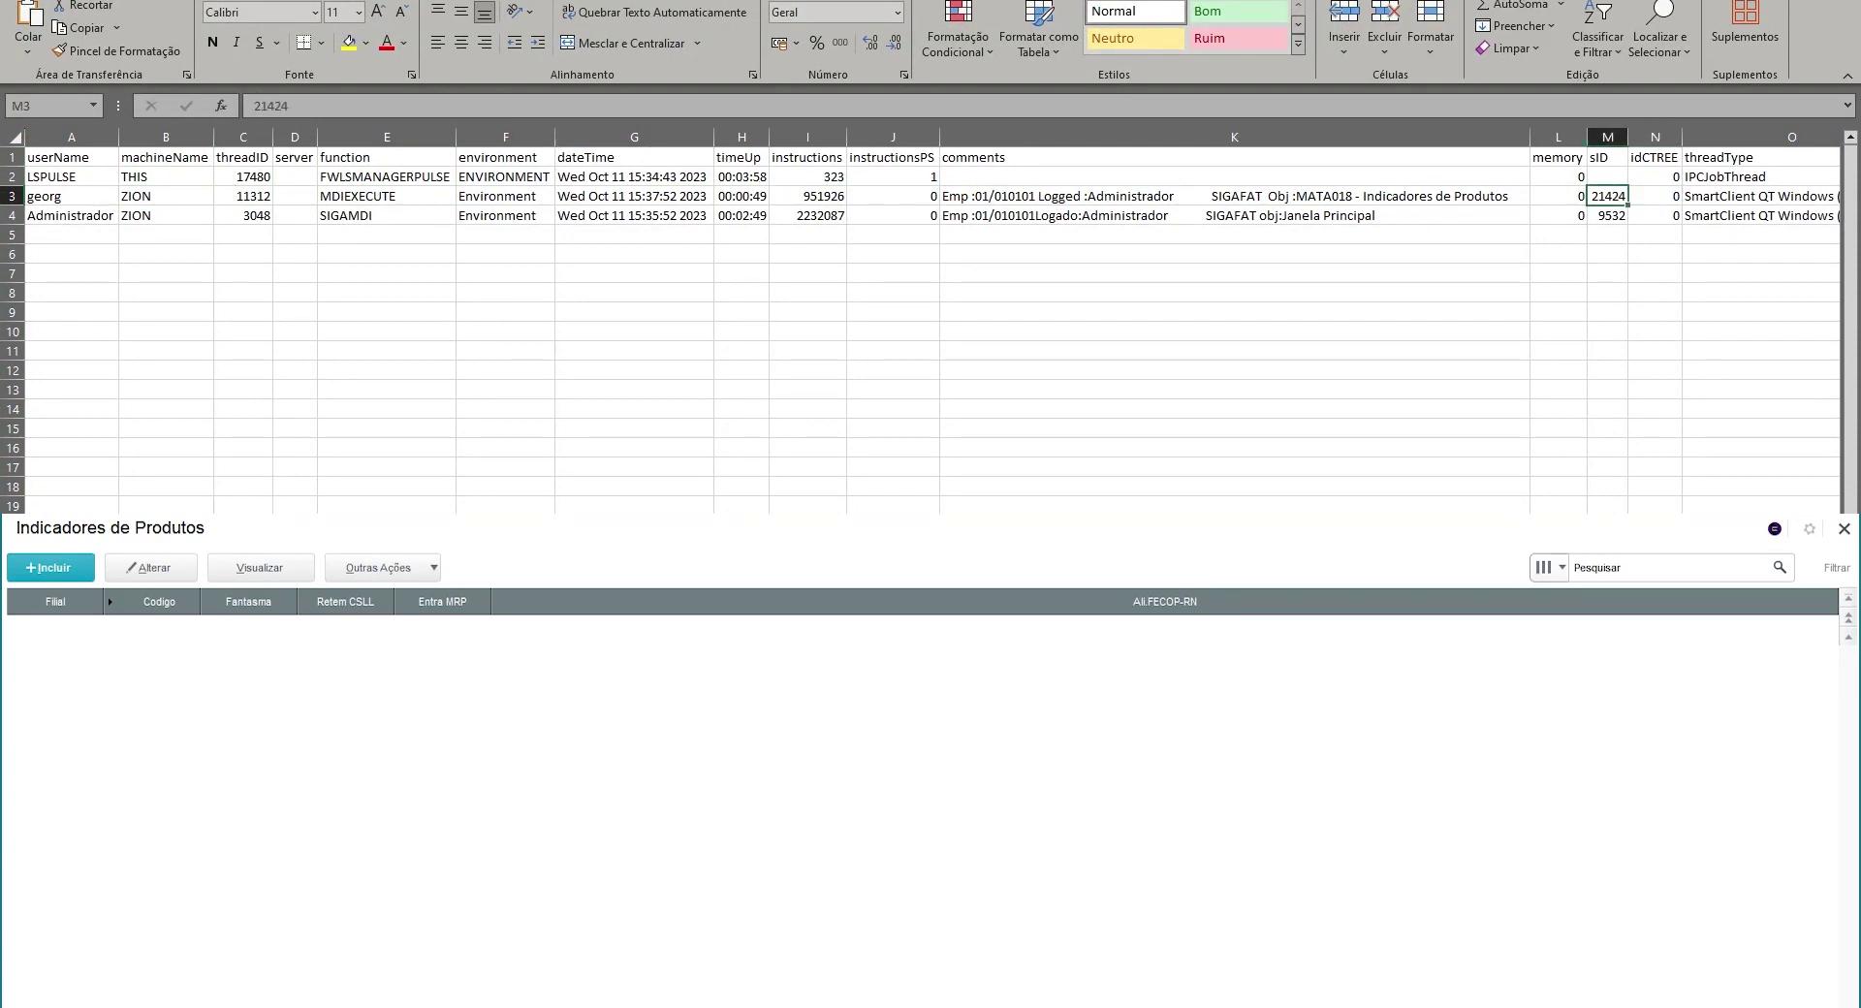
Close the exported CSV without saving its changes and return to WebMonitor.
key("ctrl+w")
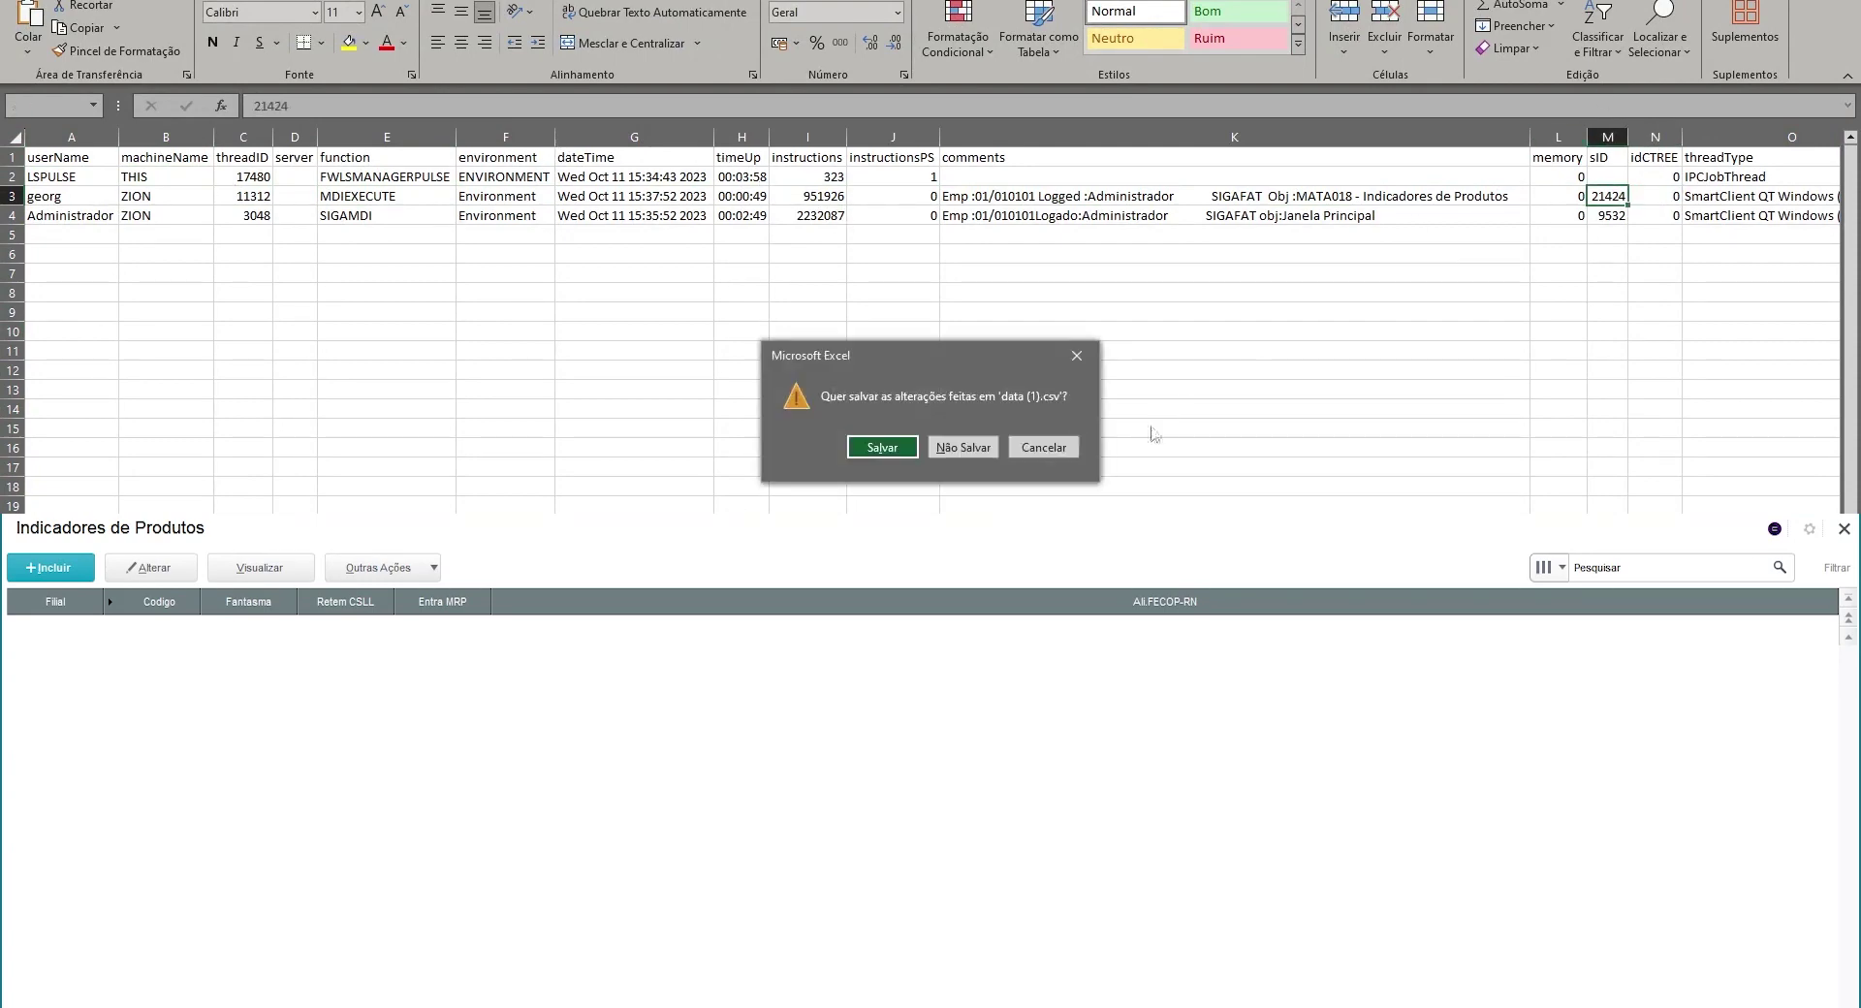
left_click(963, 452)
left_click(321, 114)
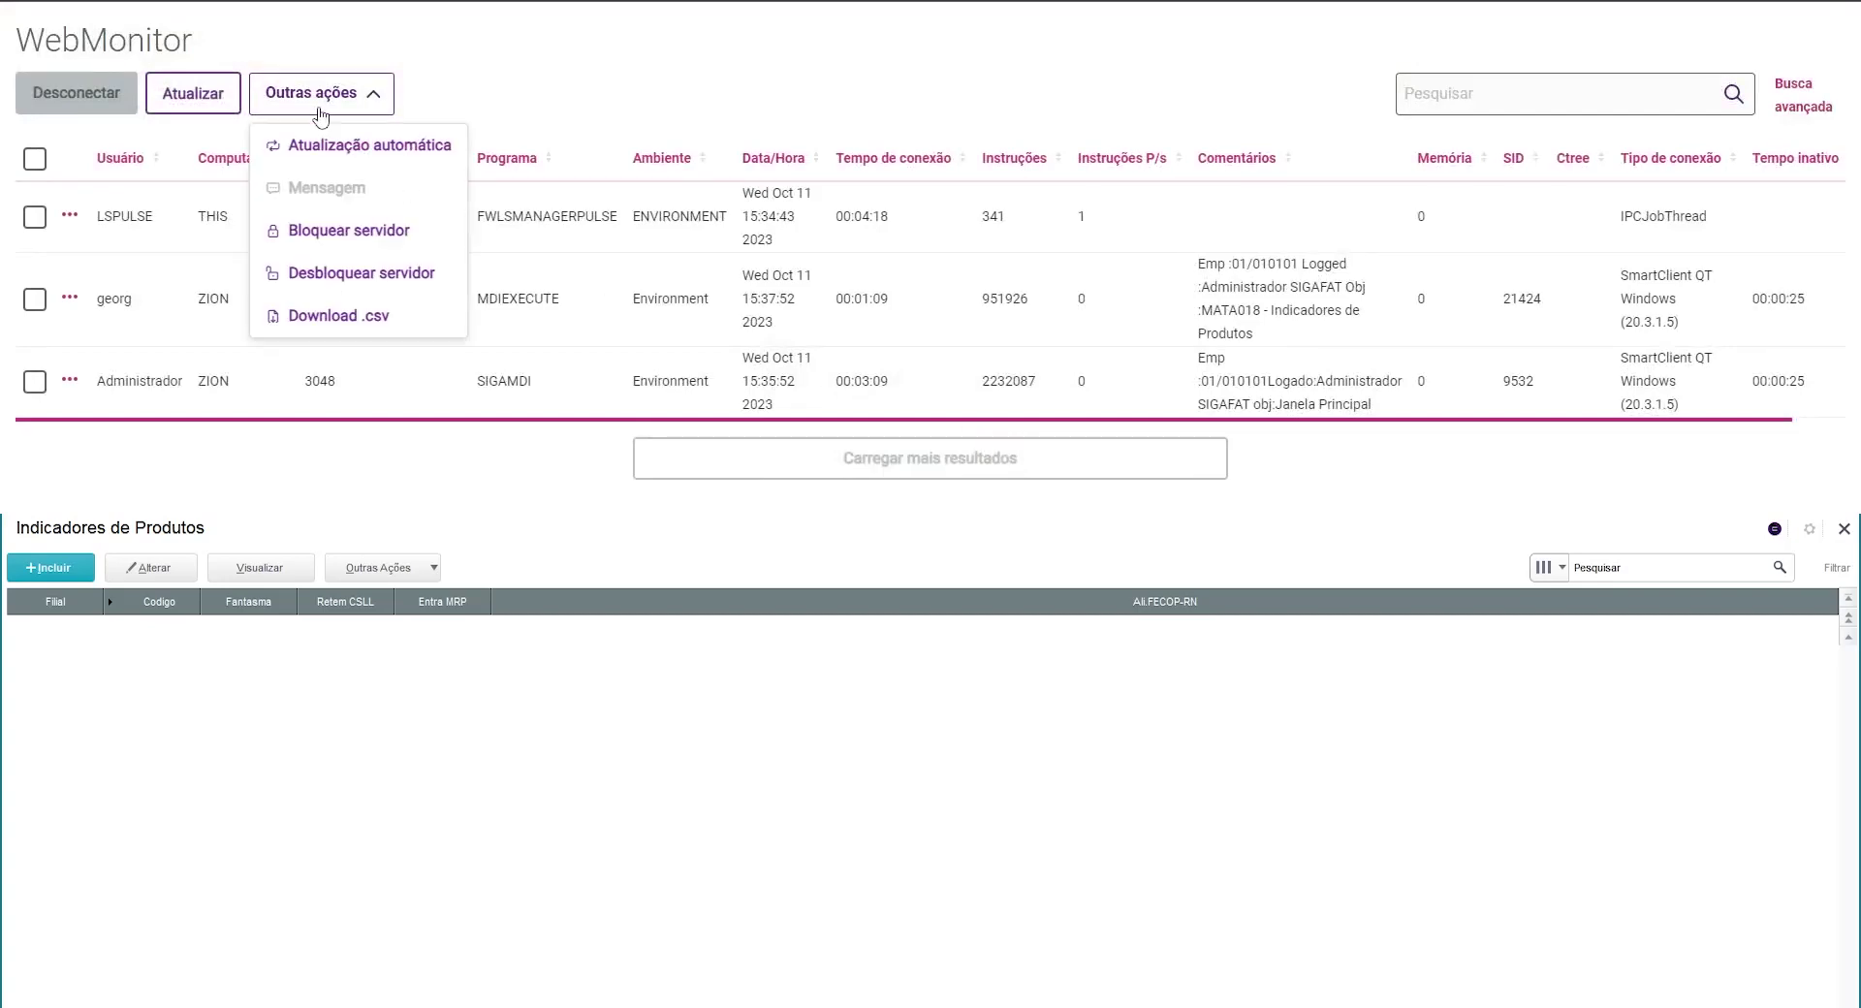
left_click(321, 115)
Run an advanced search for the MDIEXECUTE connection's user name, and remove the resulting filter.
left_click(1795, 97)
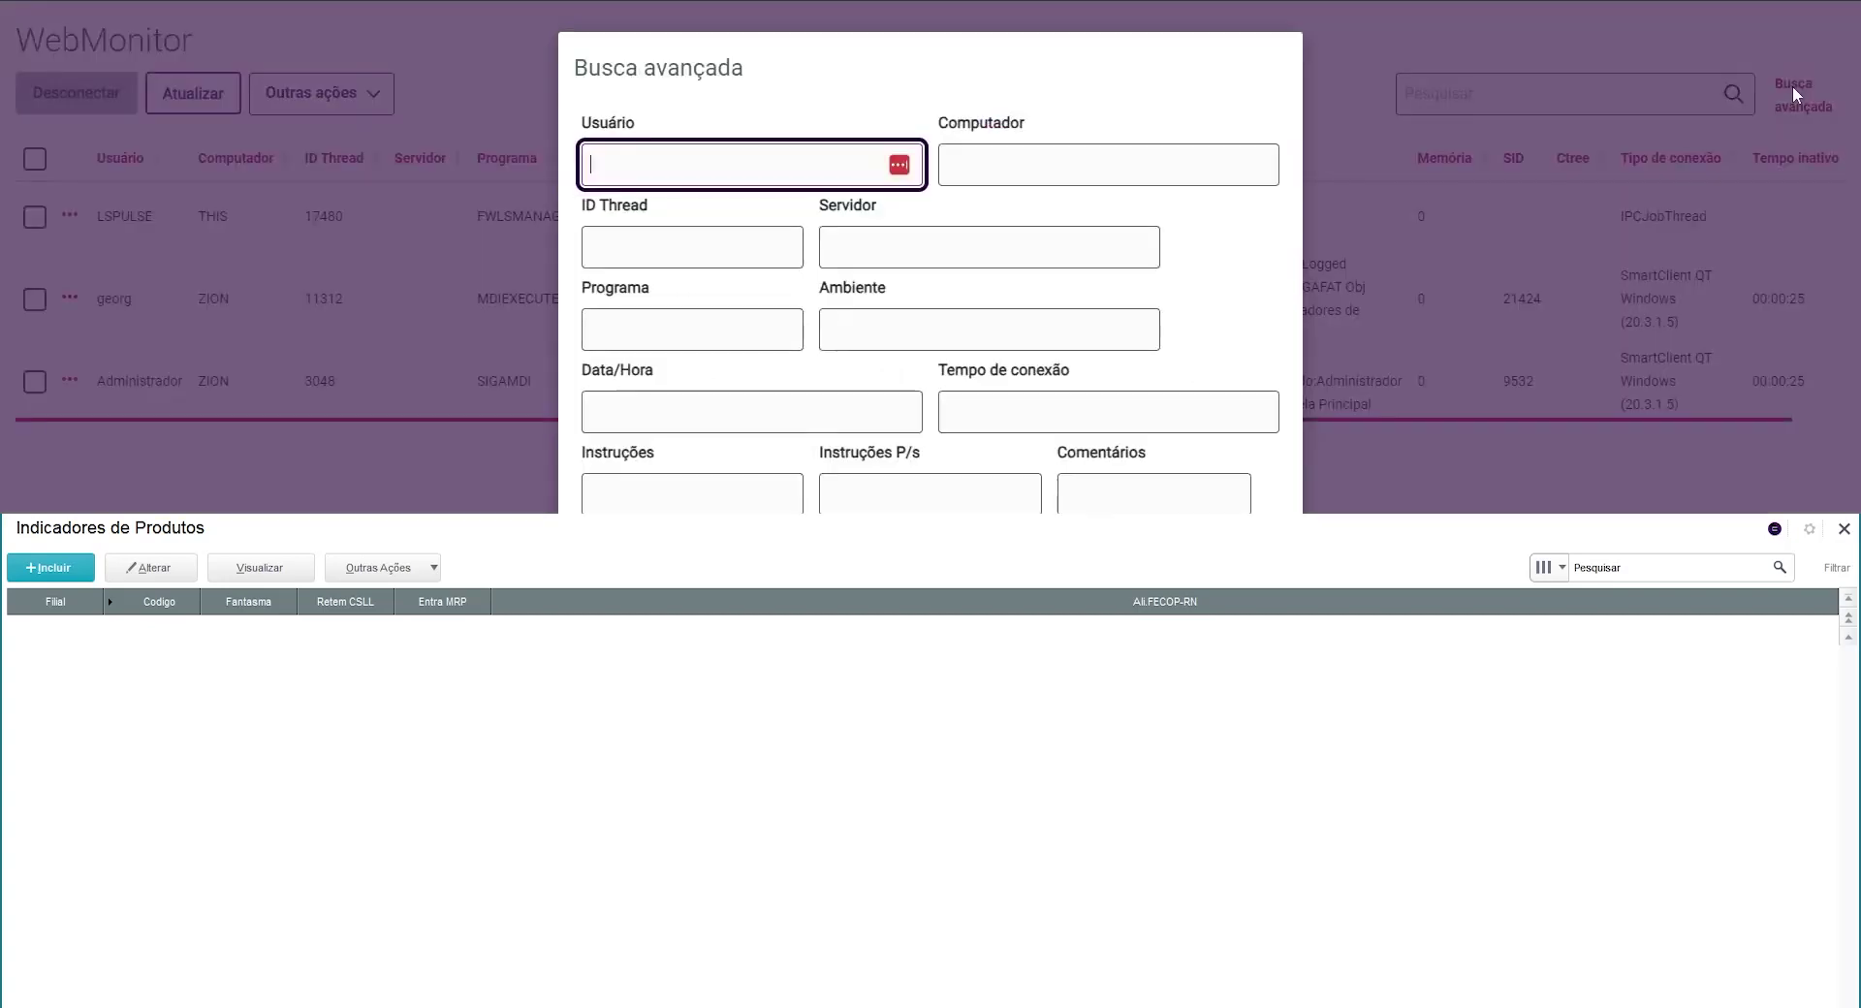
type("george")
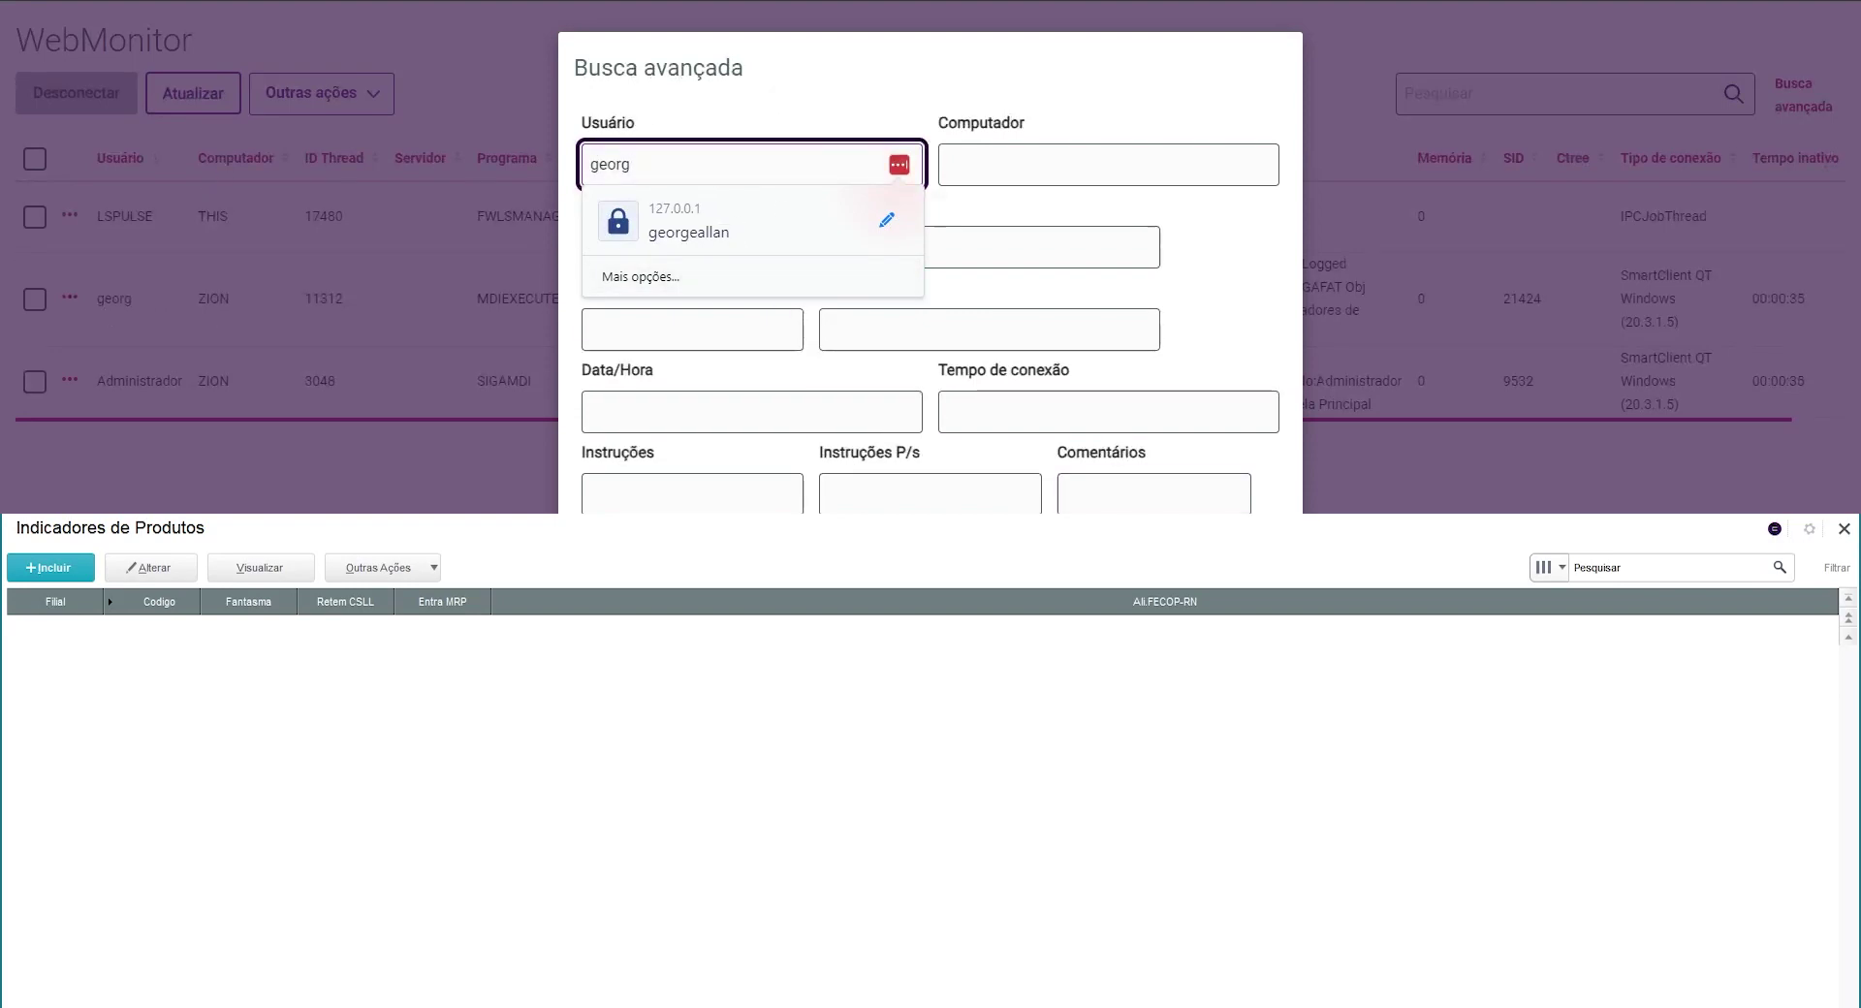
key("Return")
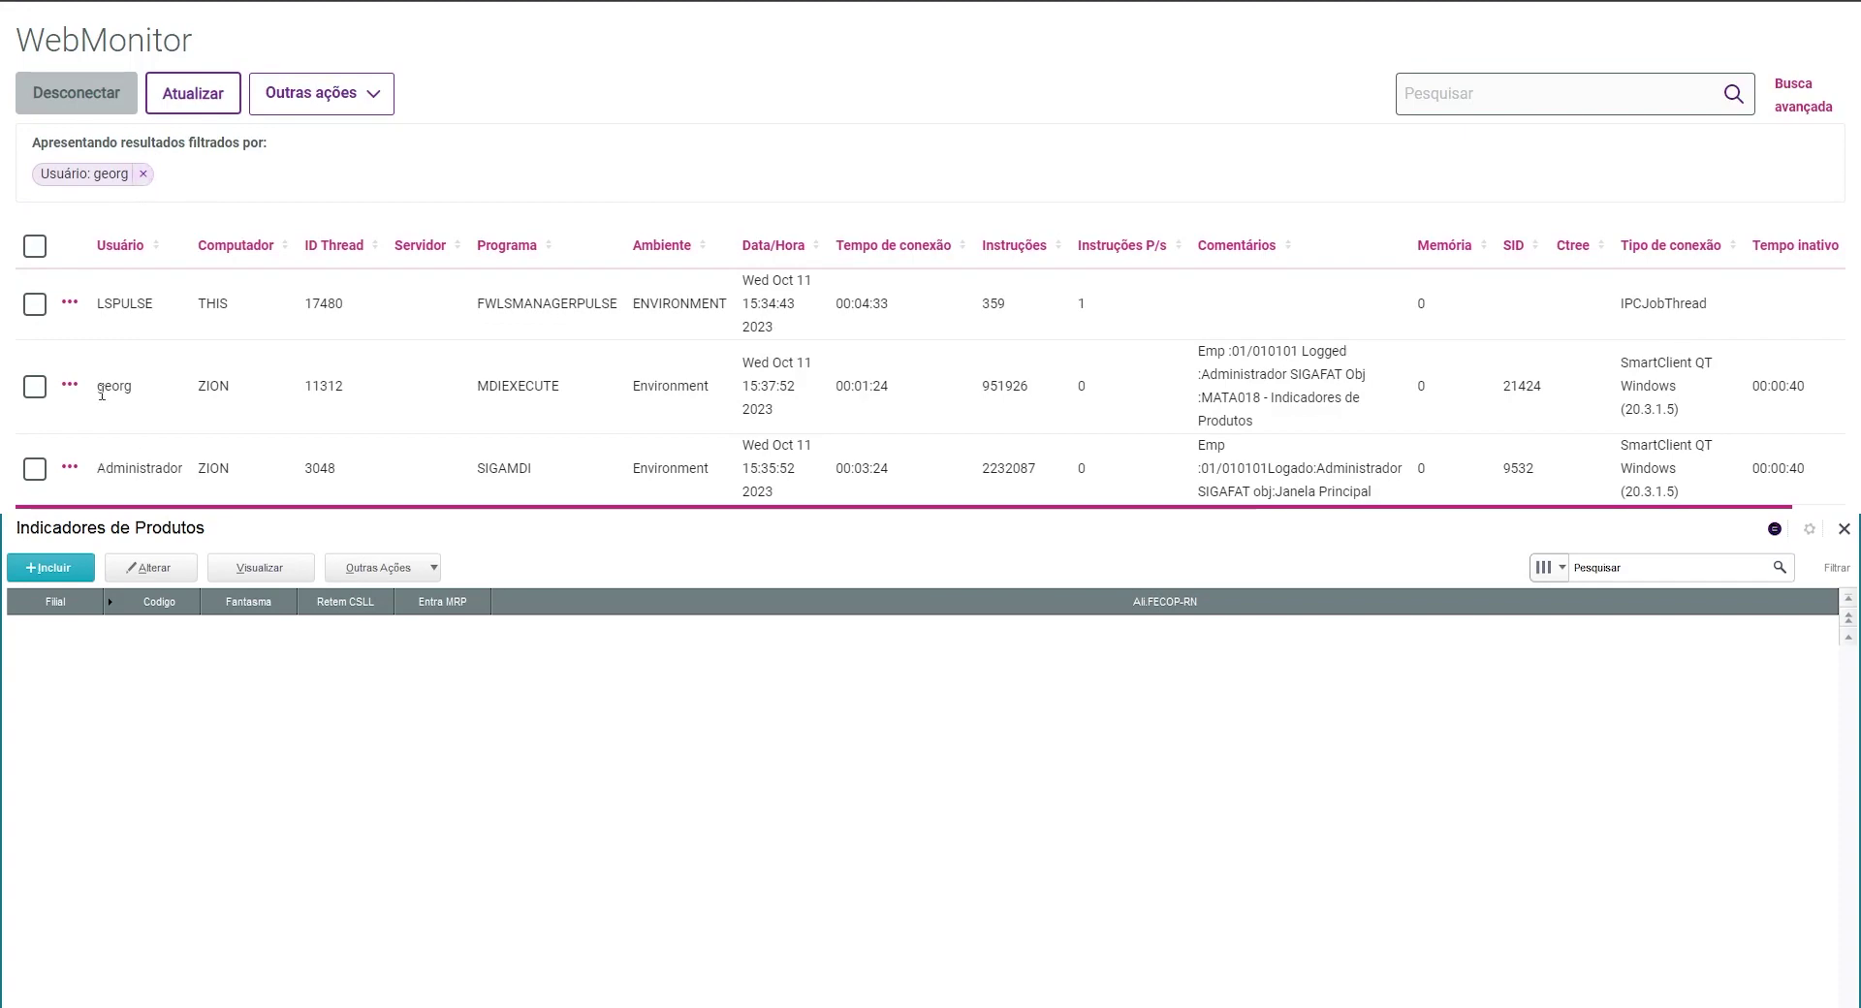
left_click(143, 173)
Run an advanced search for the user administrador, and remove the resulting filter.
left_click(1788, 87)
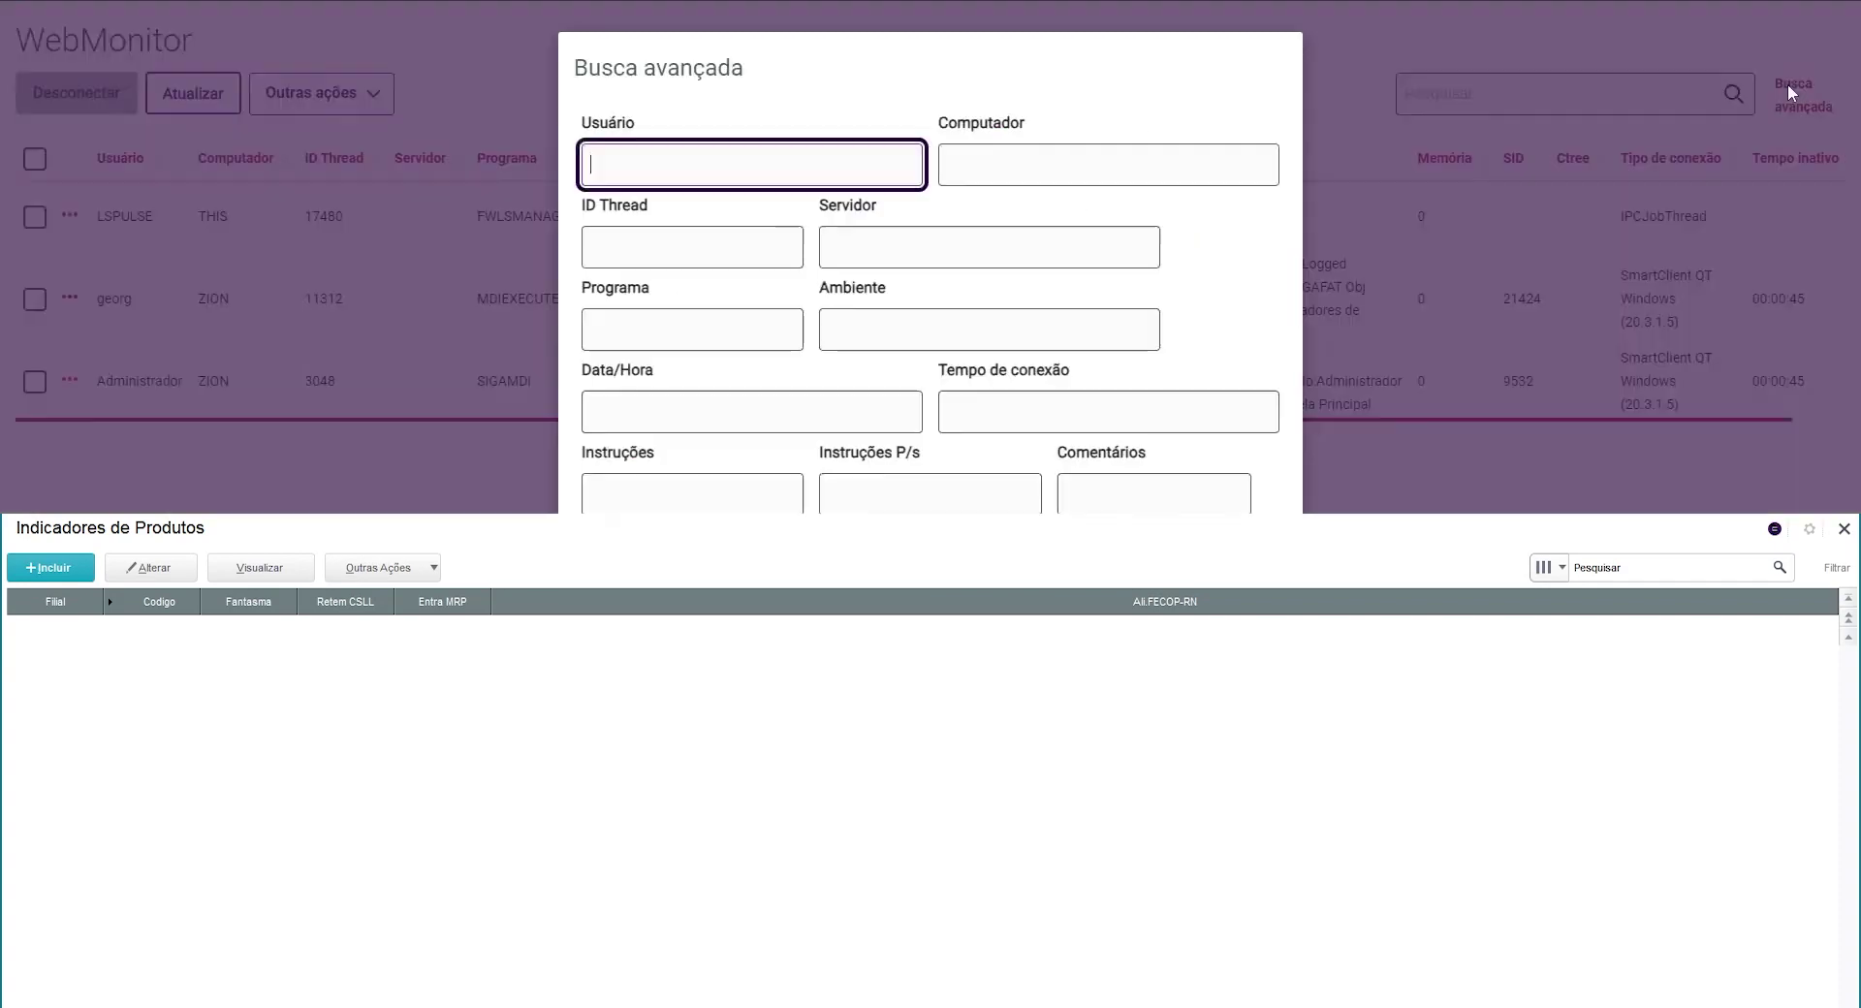
type("admi")
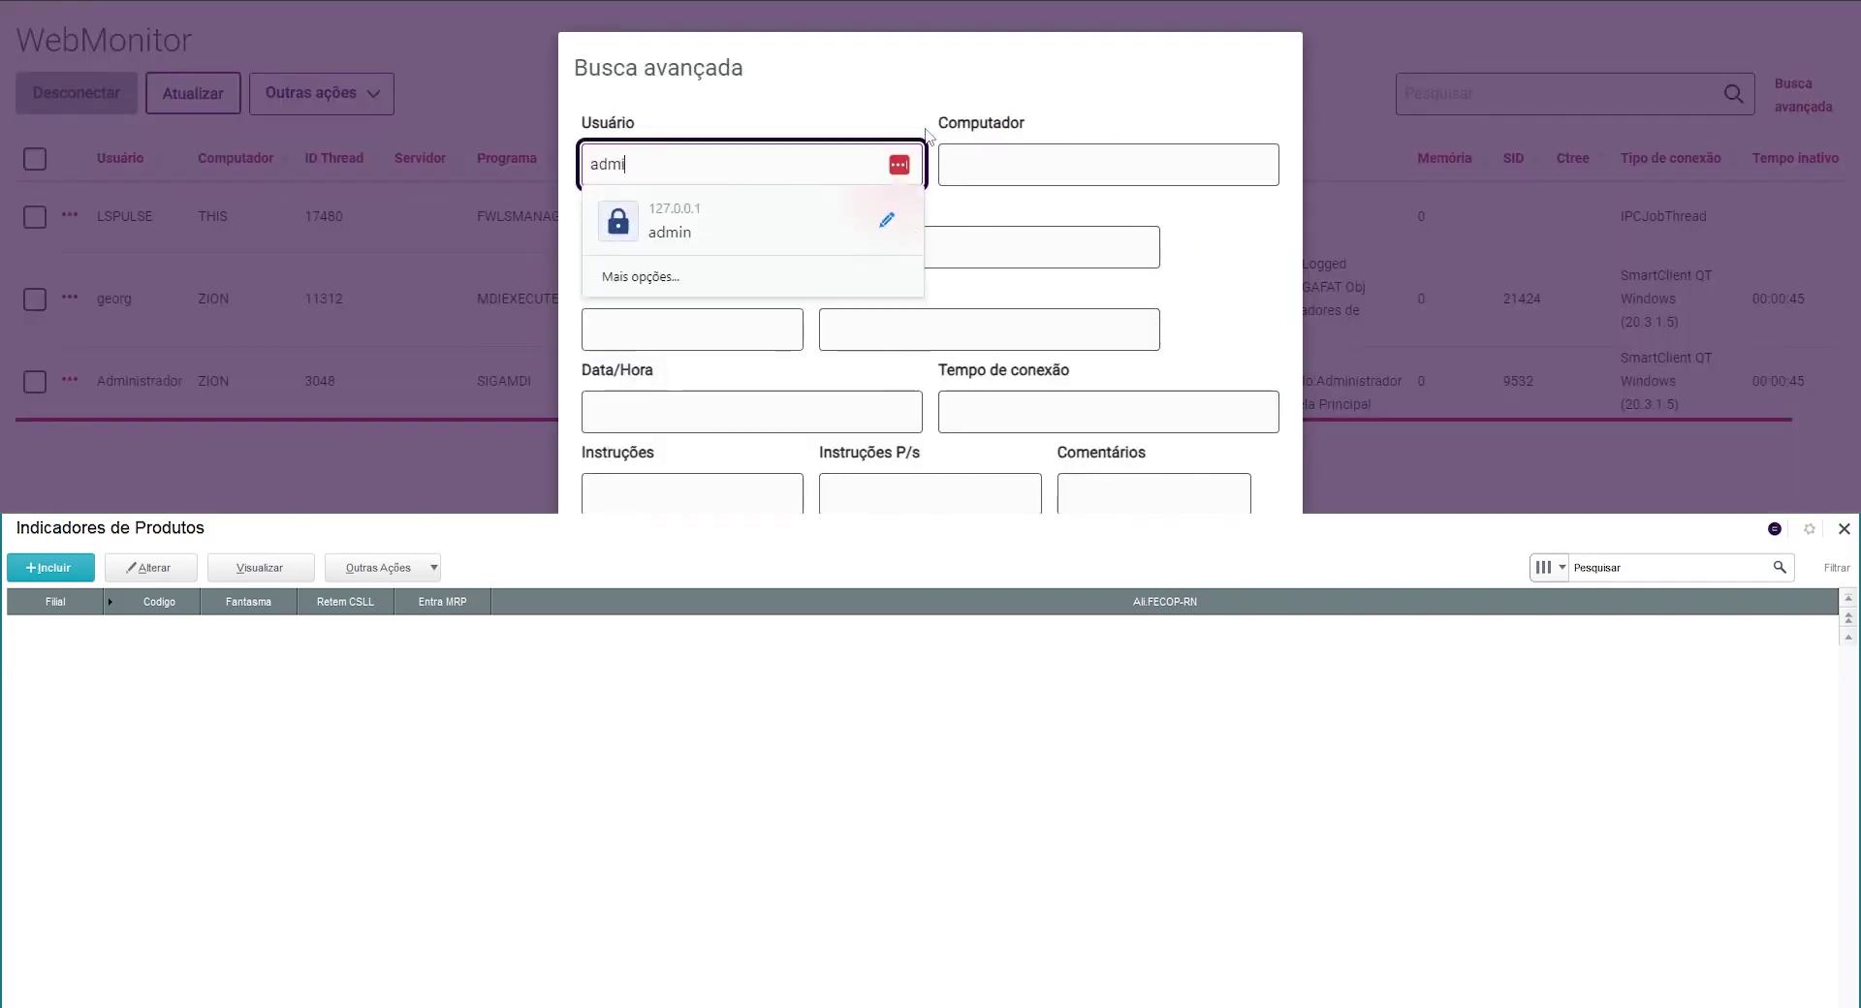
type("nistrador")
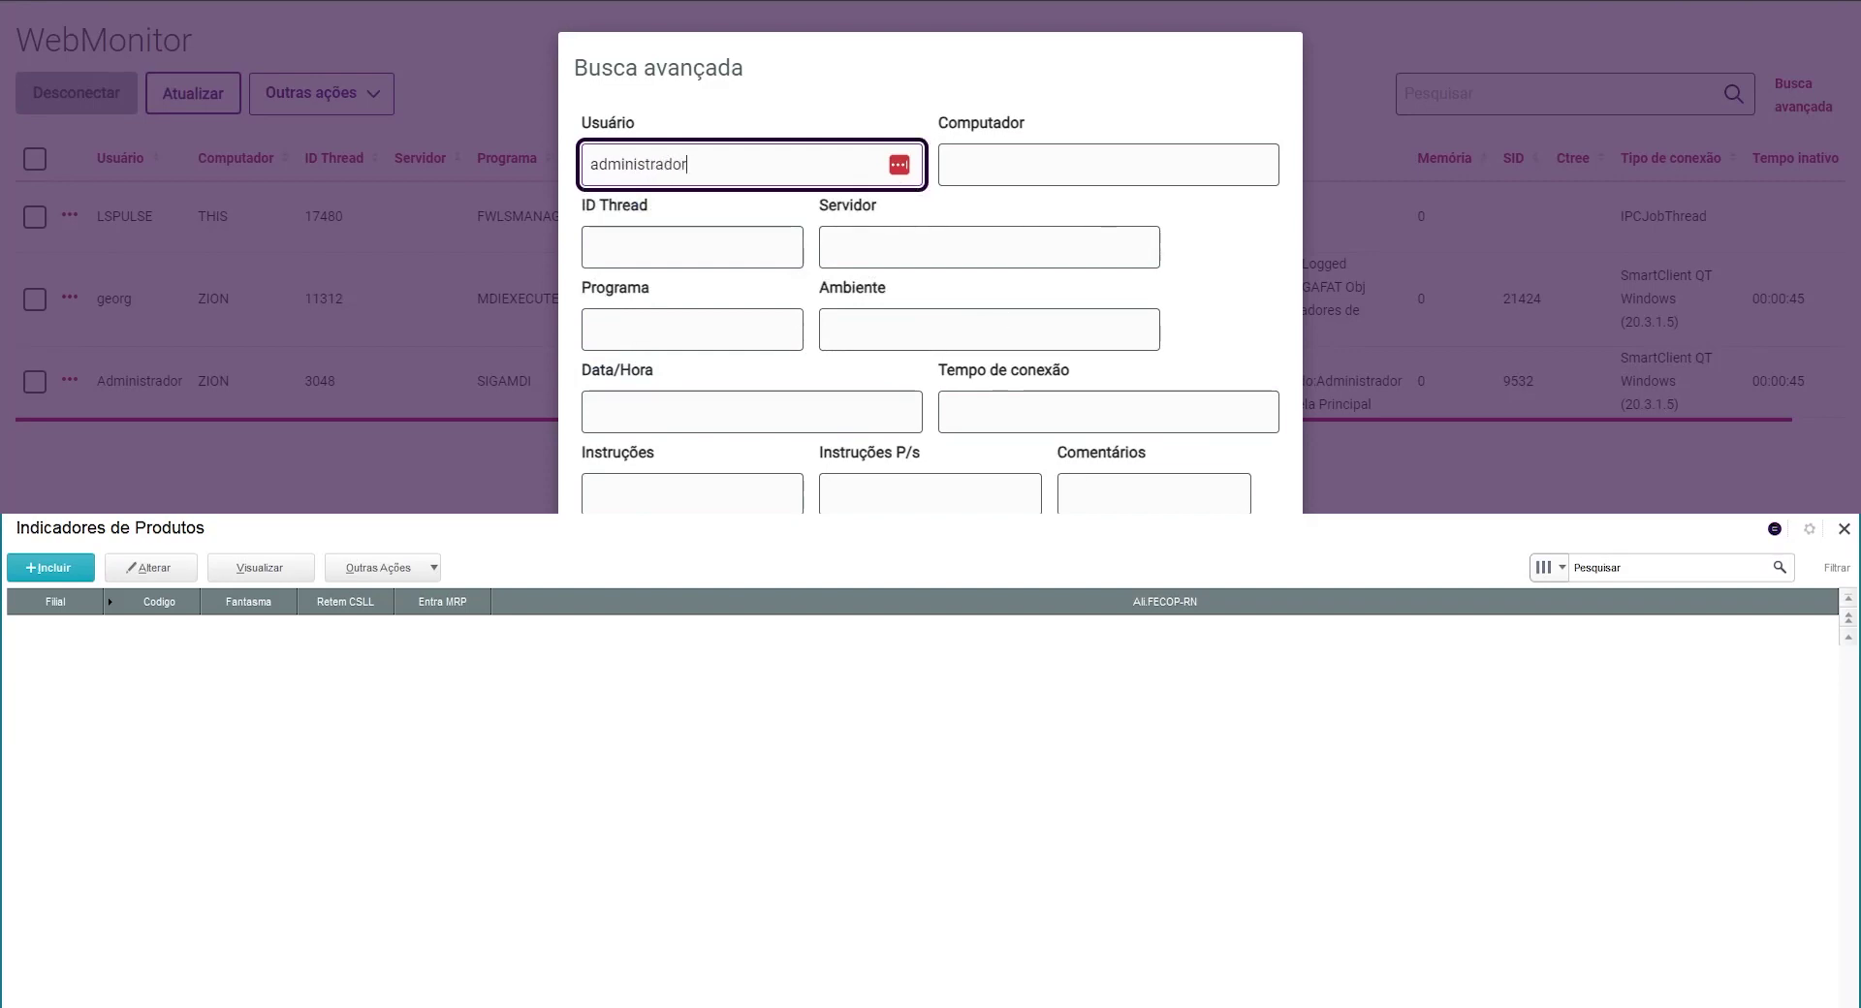
key("Return")
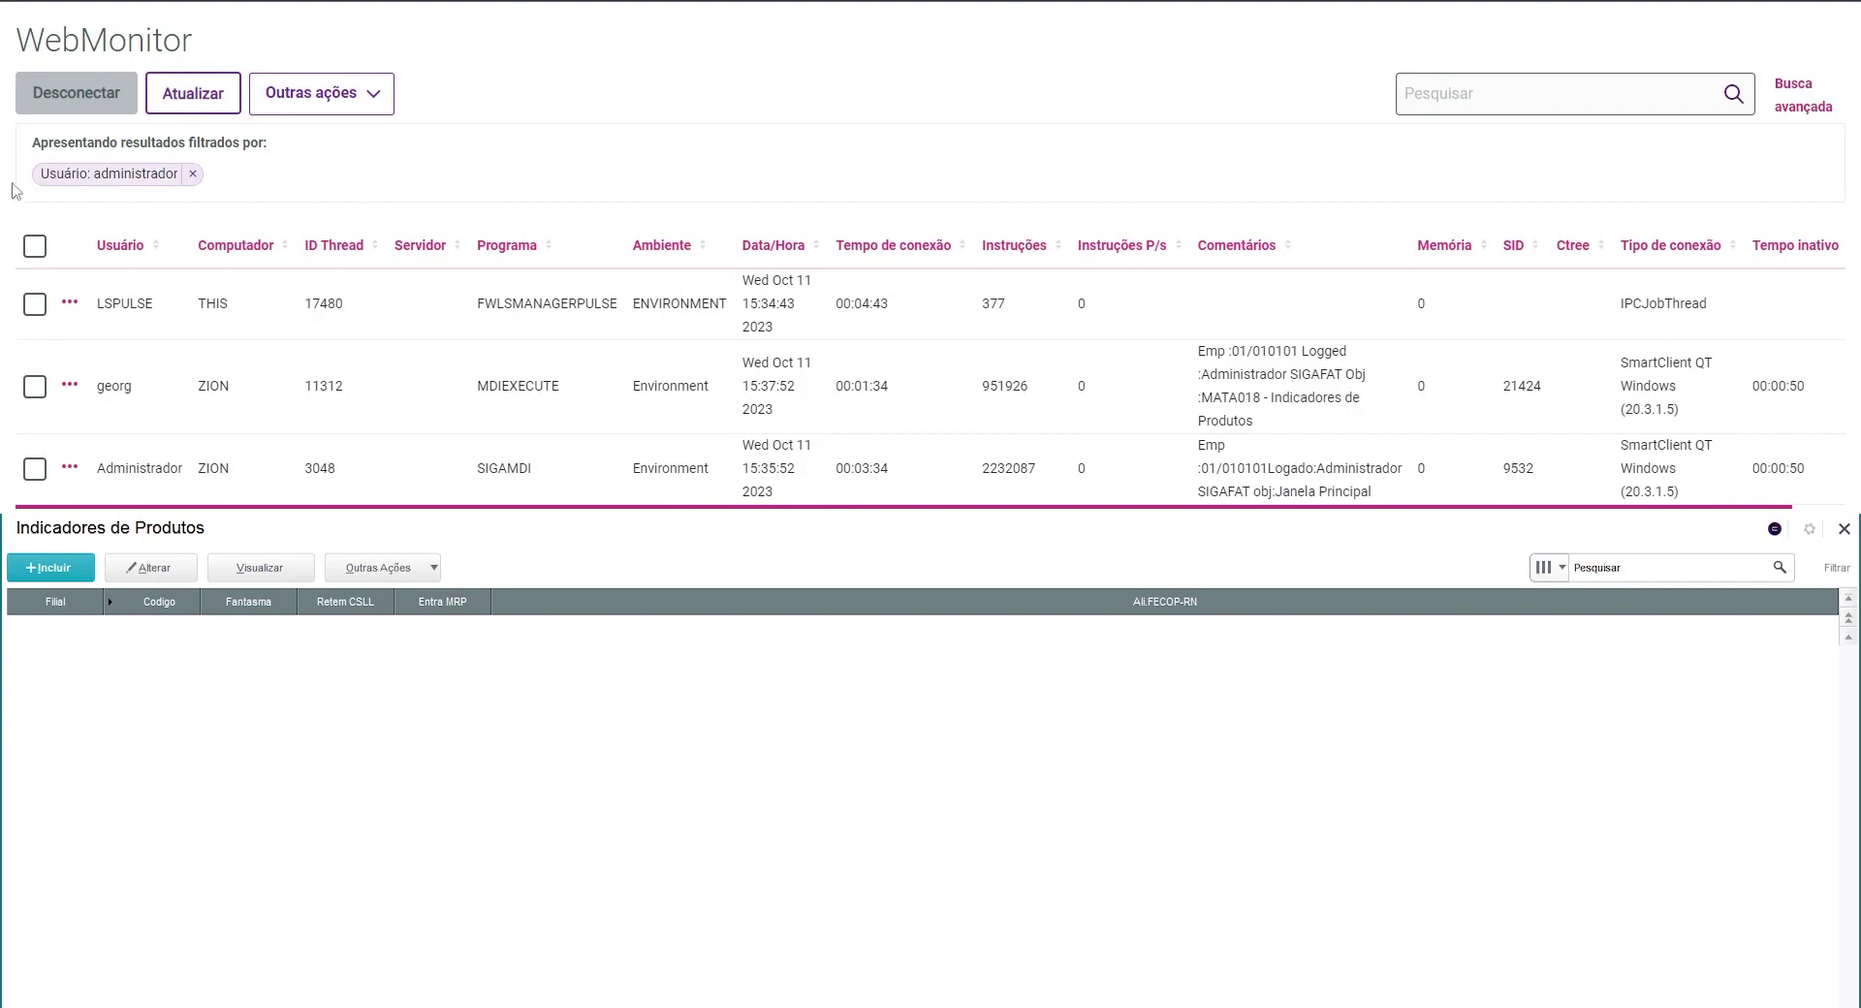
left_click(193, 174)
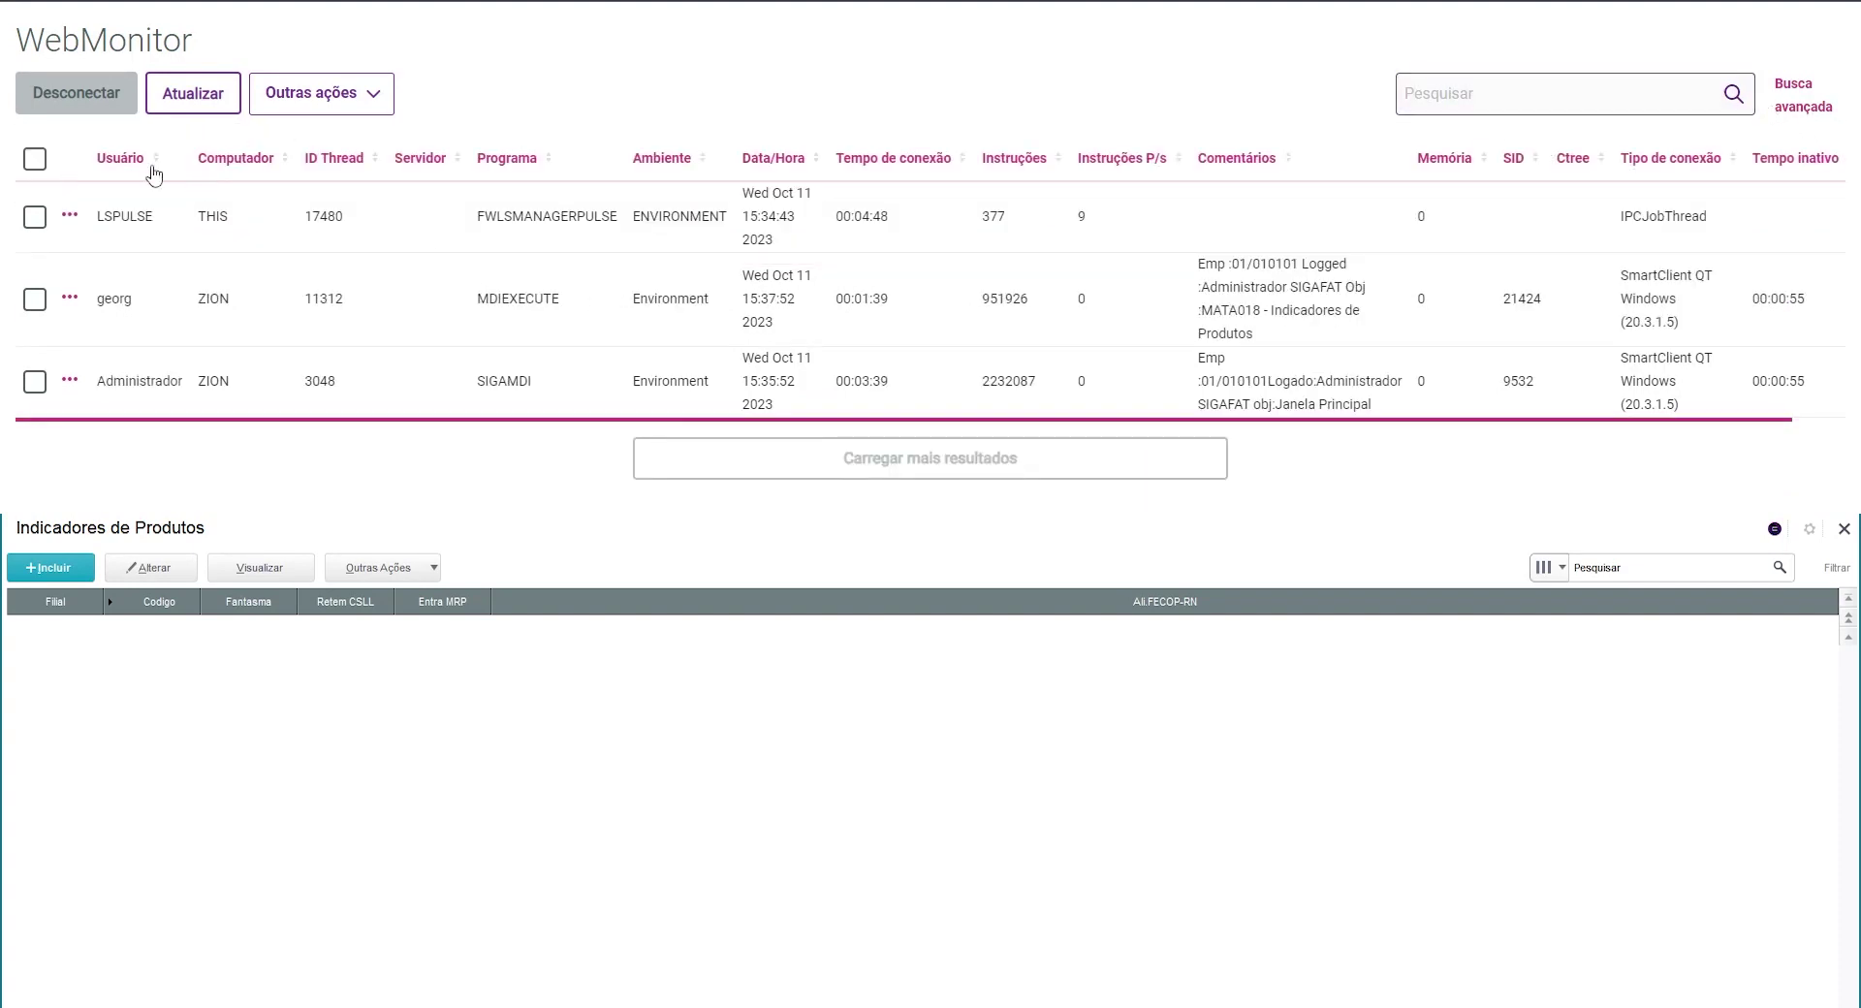
Sort the connection list by Computador, and switch the sorting to ID Thread.
left_click(206, 159)
left_click(320, 158)
Select the MDIEXECUTE connection and send it the message "por favor, saia do sistema".
left_click(34, 300)
left_click(71, 299)
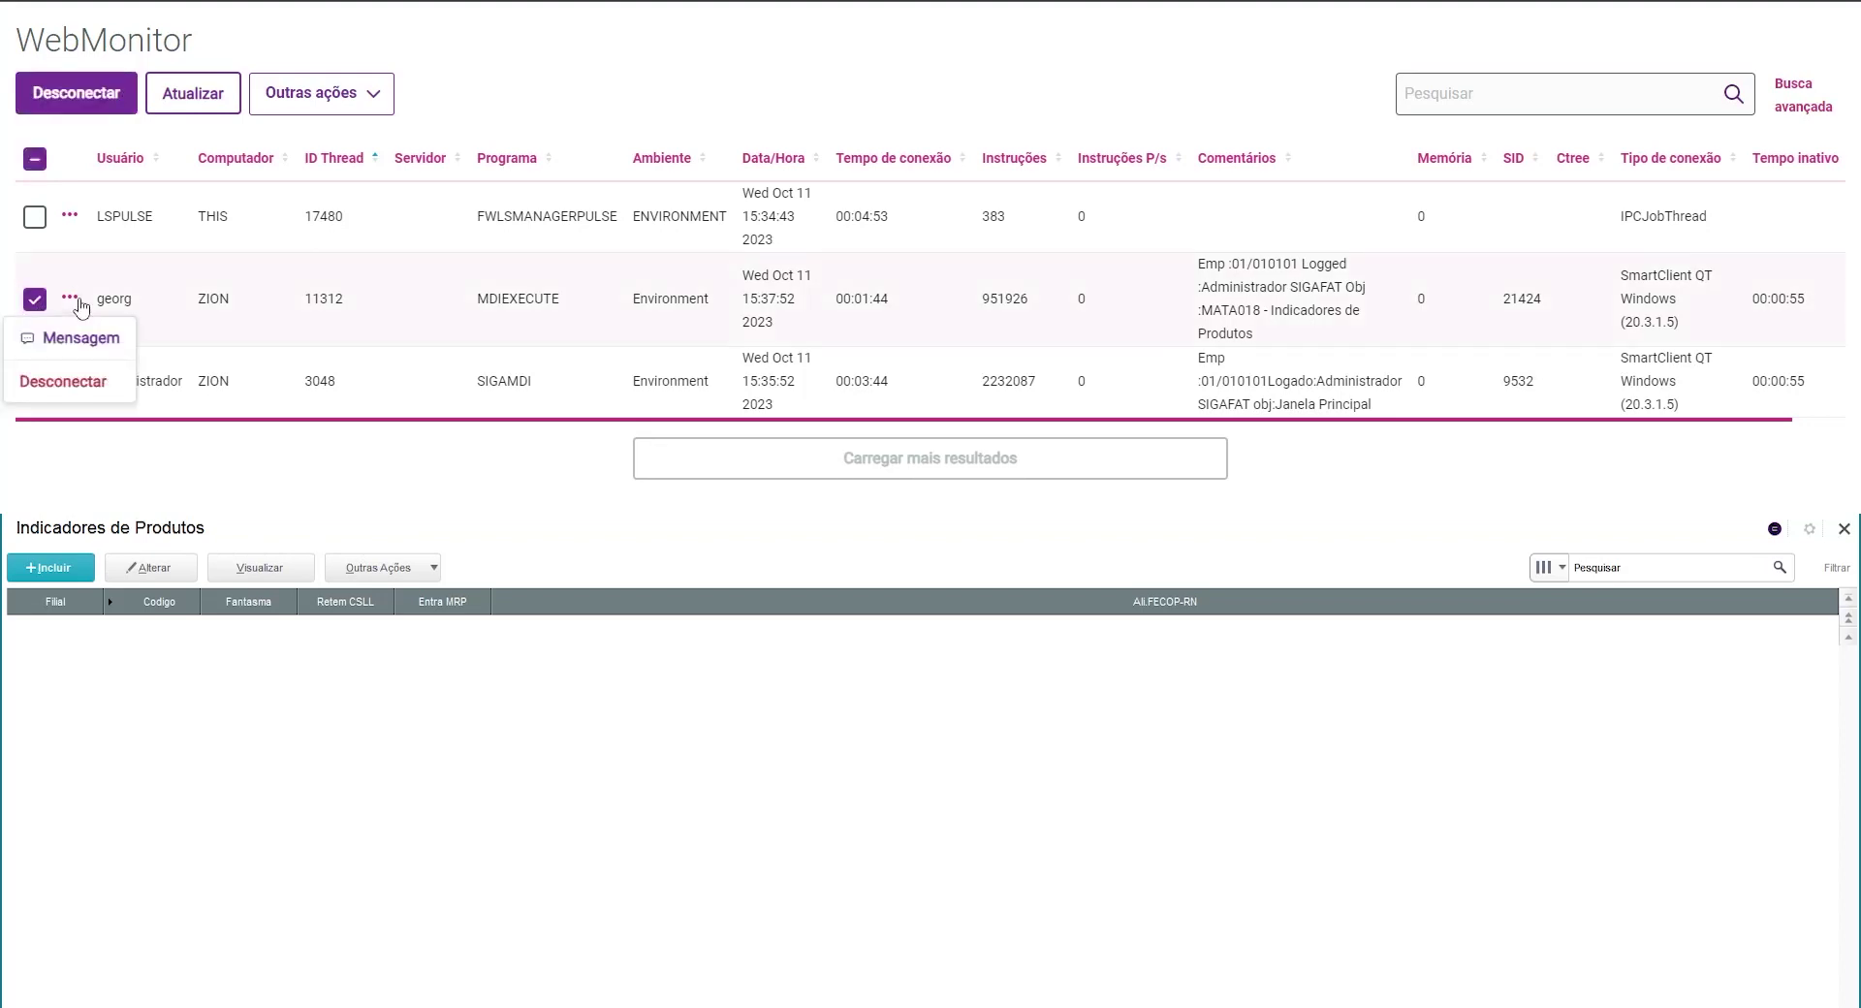
left_click(66, 333)
left_click(631, 466)
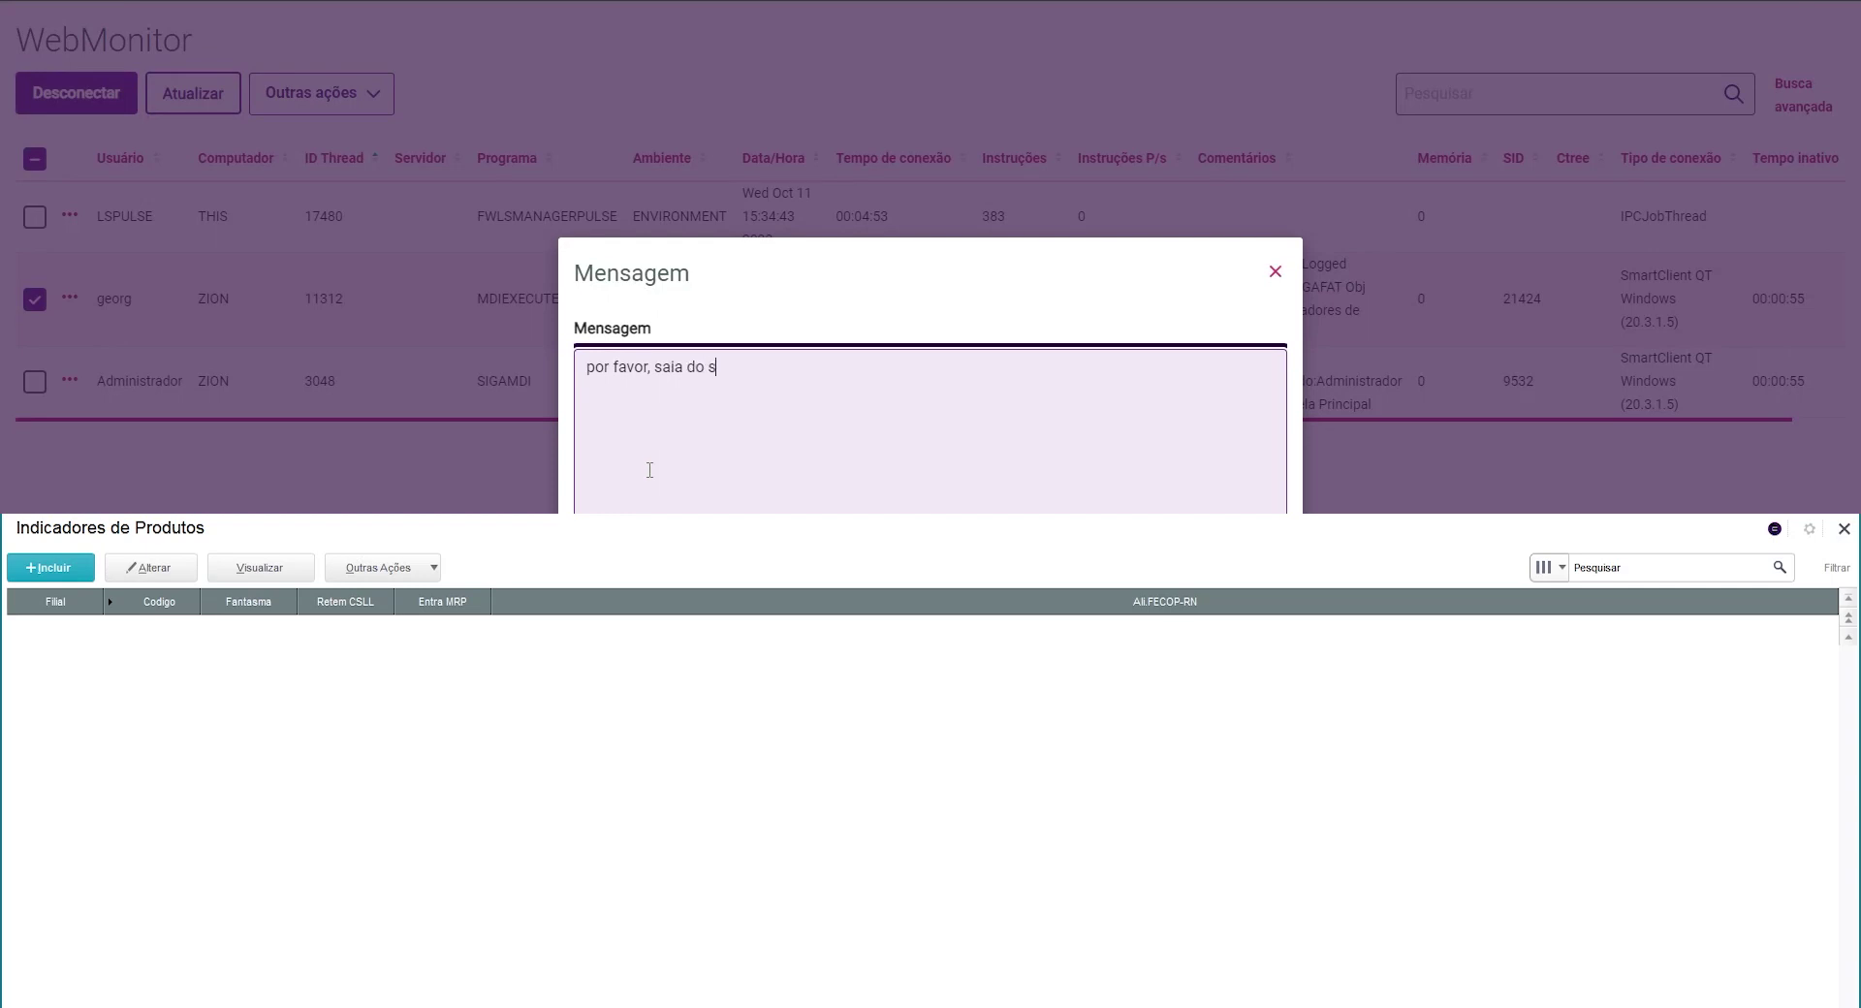
key("Tab")
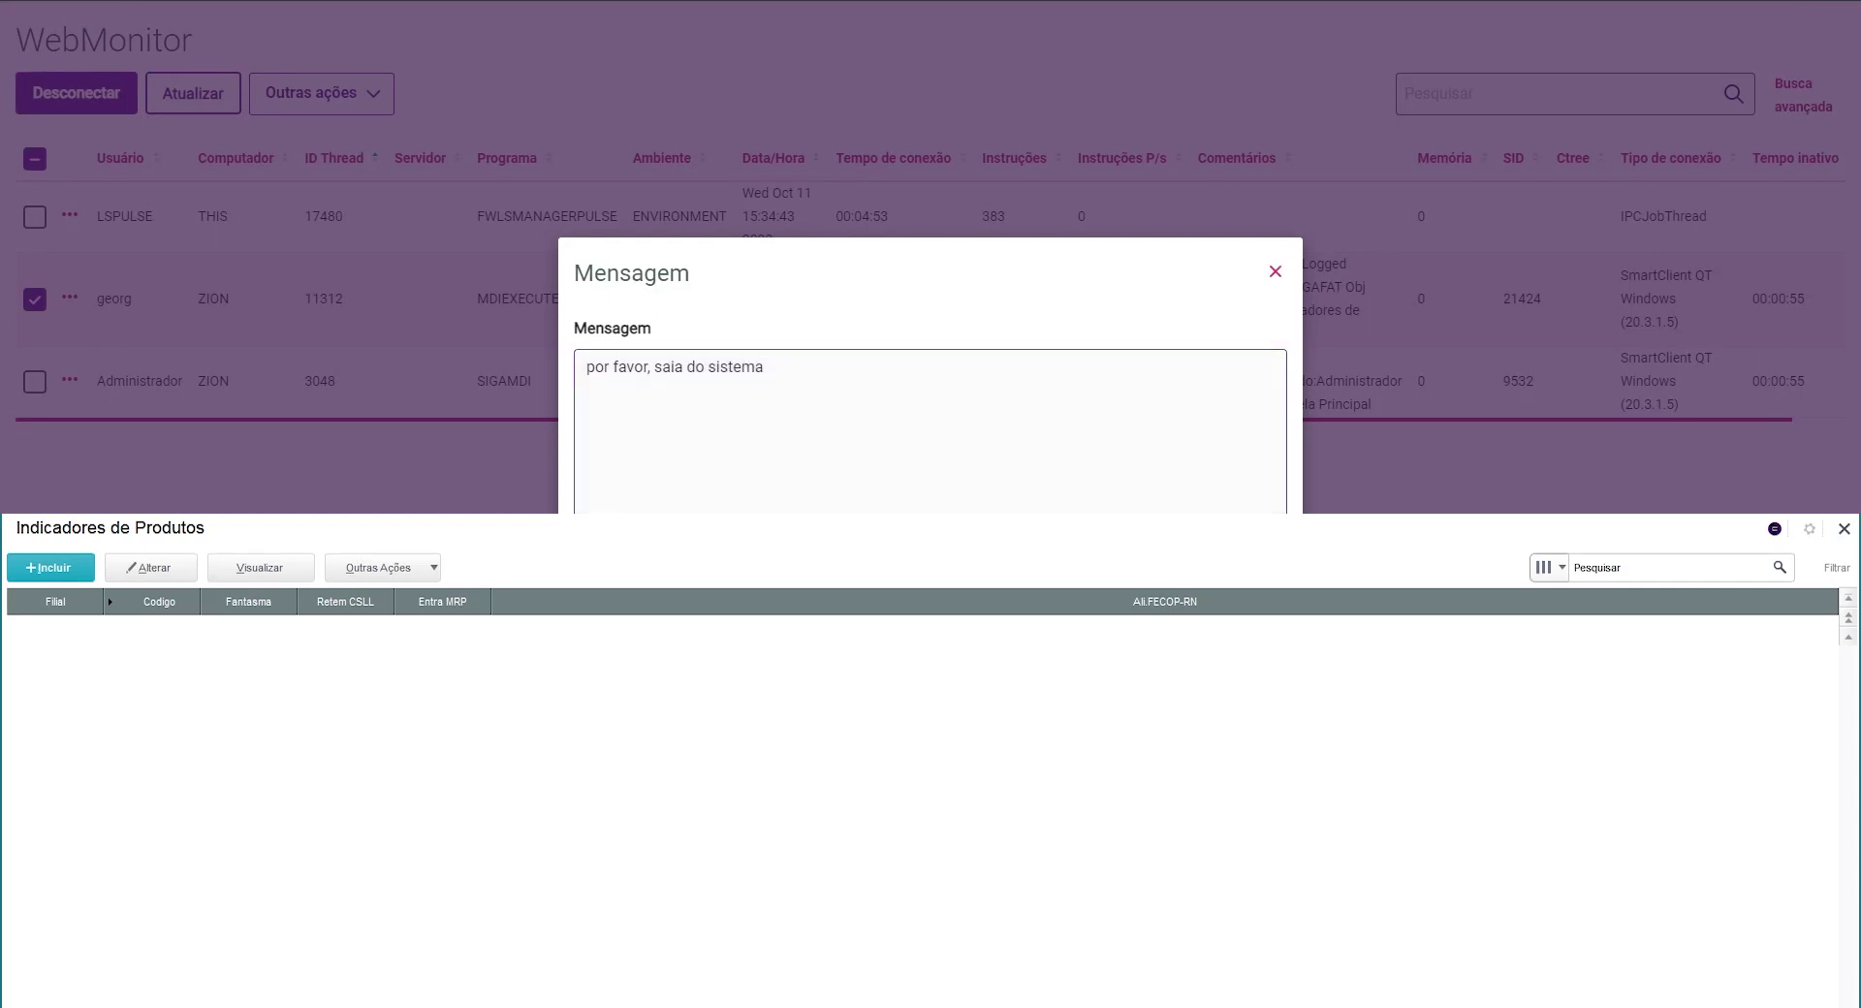
key("Return")
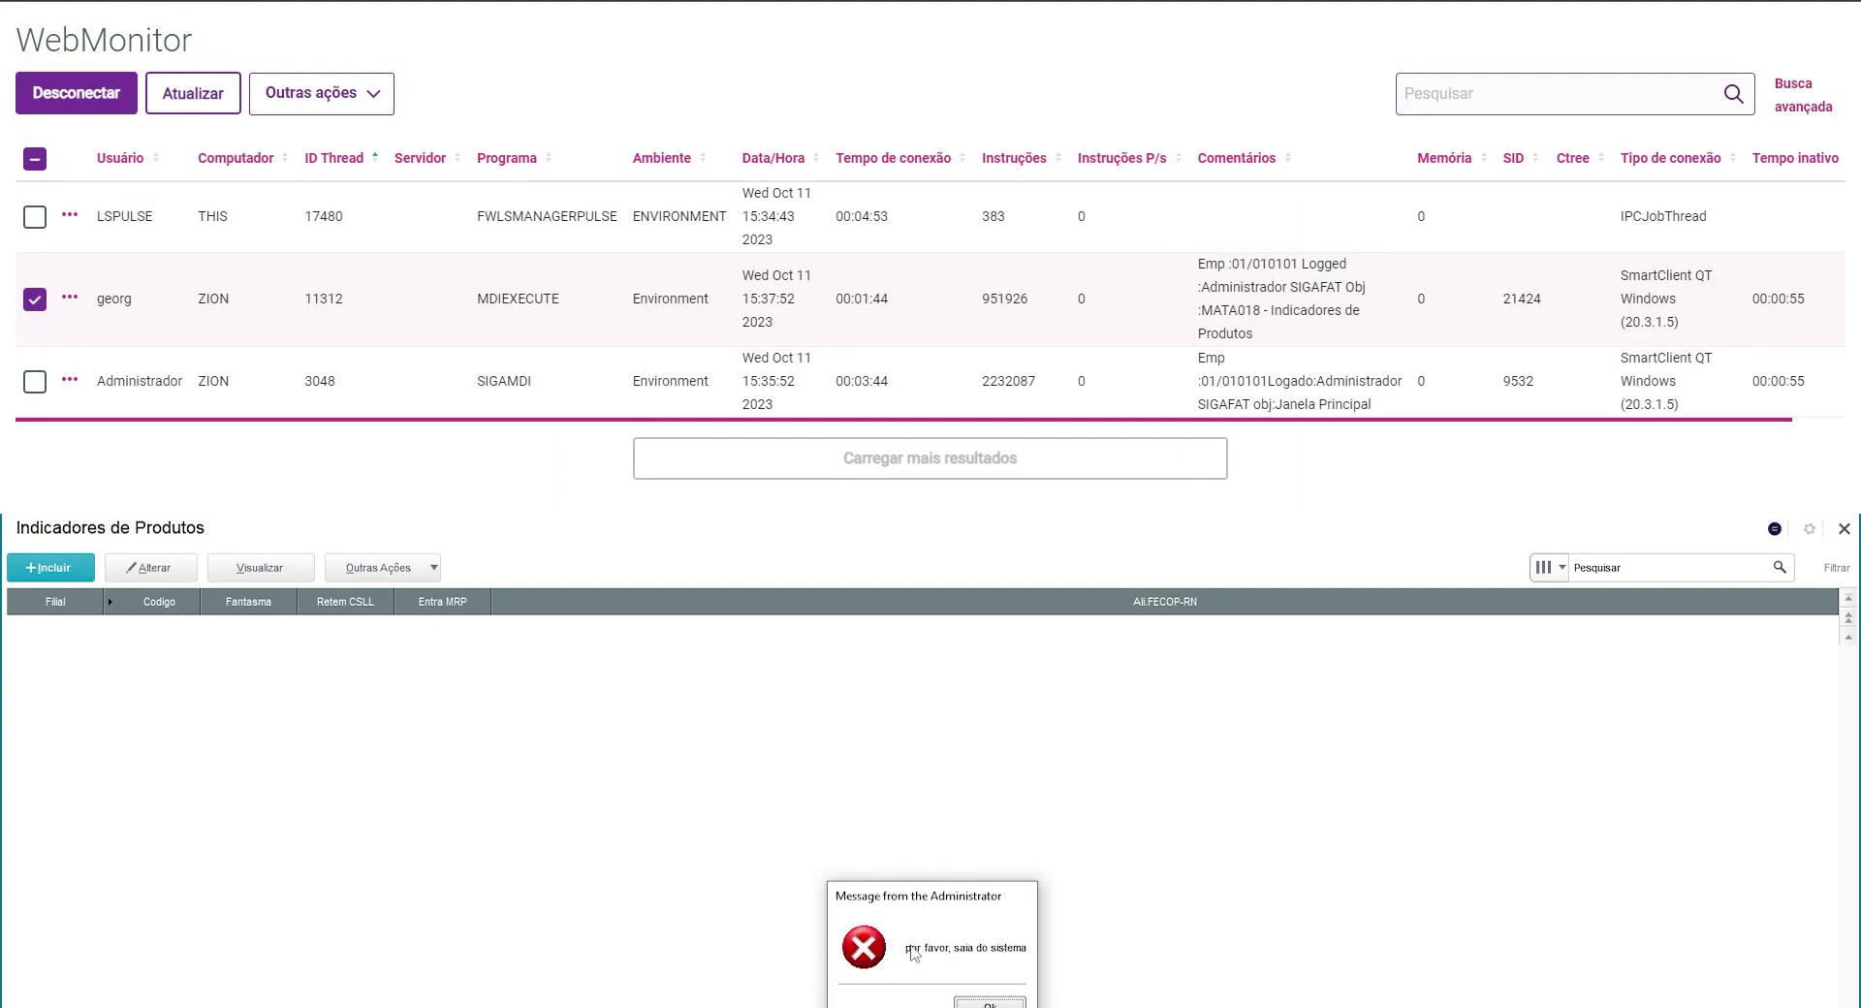
Add the LSPULSE connection to the selection, and open a message to both connections without sending it.
left_click(35, 216)
left_click(272, 118)
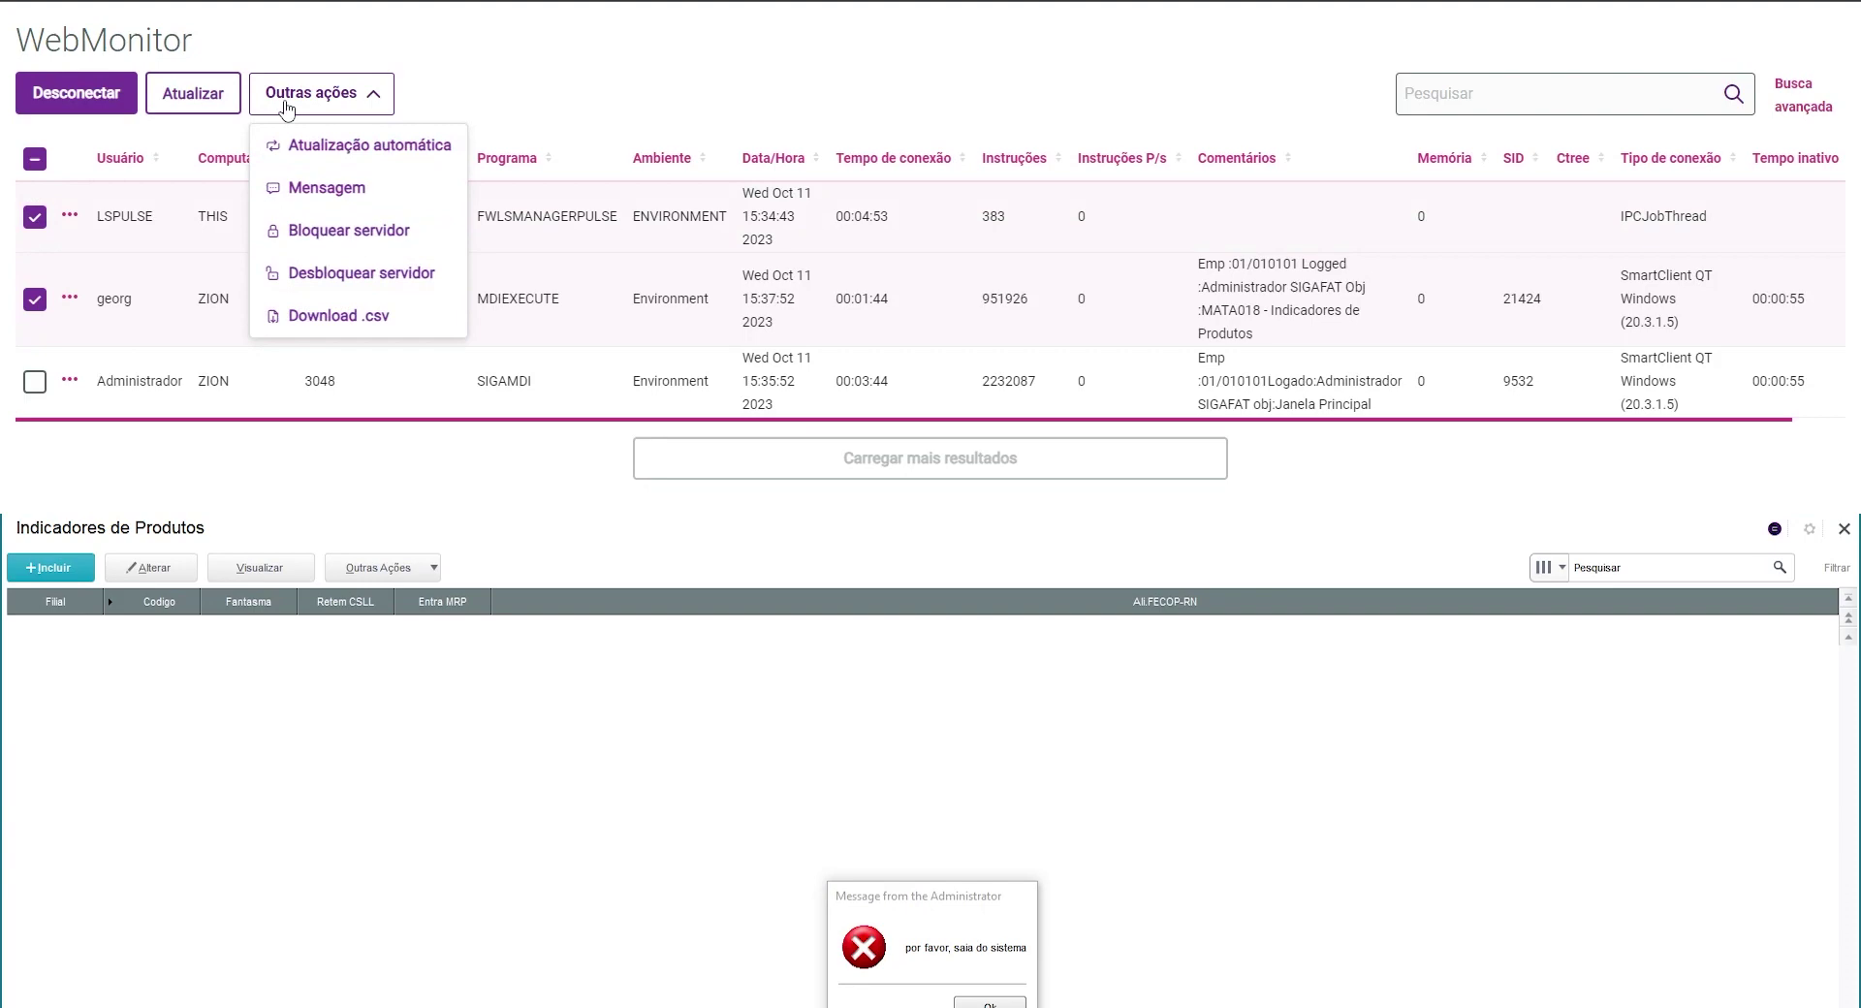
left_click(326, 182)
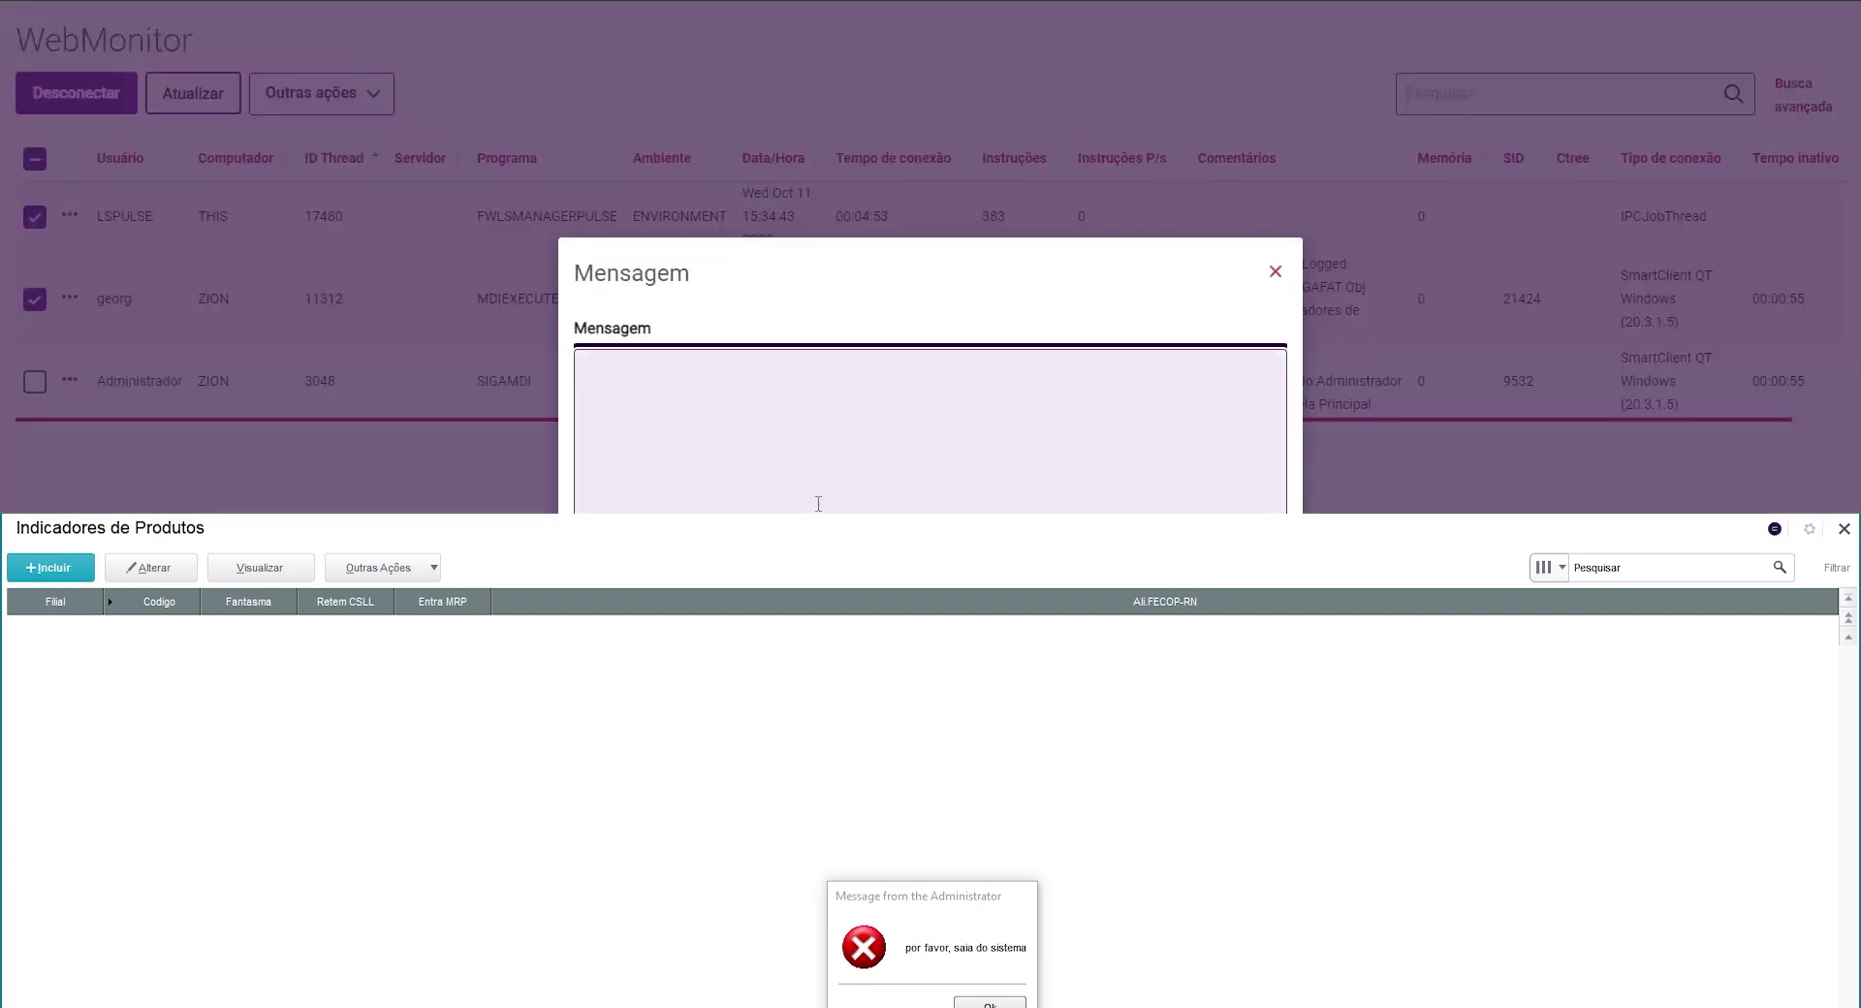
left_click(438, 155)
Compare the general actions for the selected connections with the MDIEXECUTE connection's own actions.
left_click(339, 93)
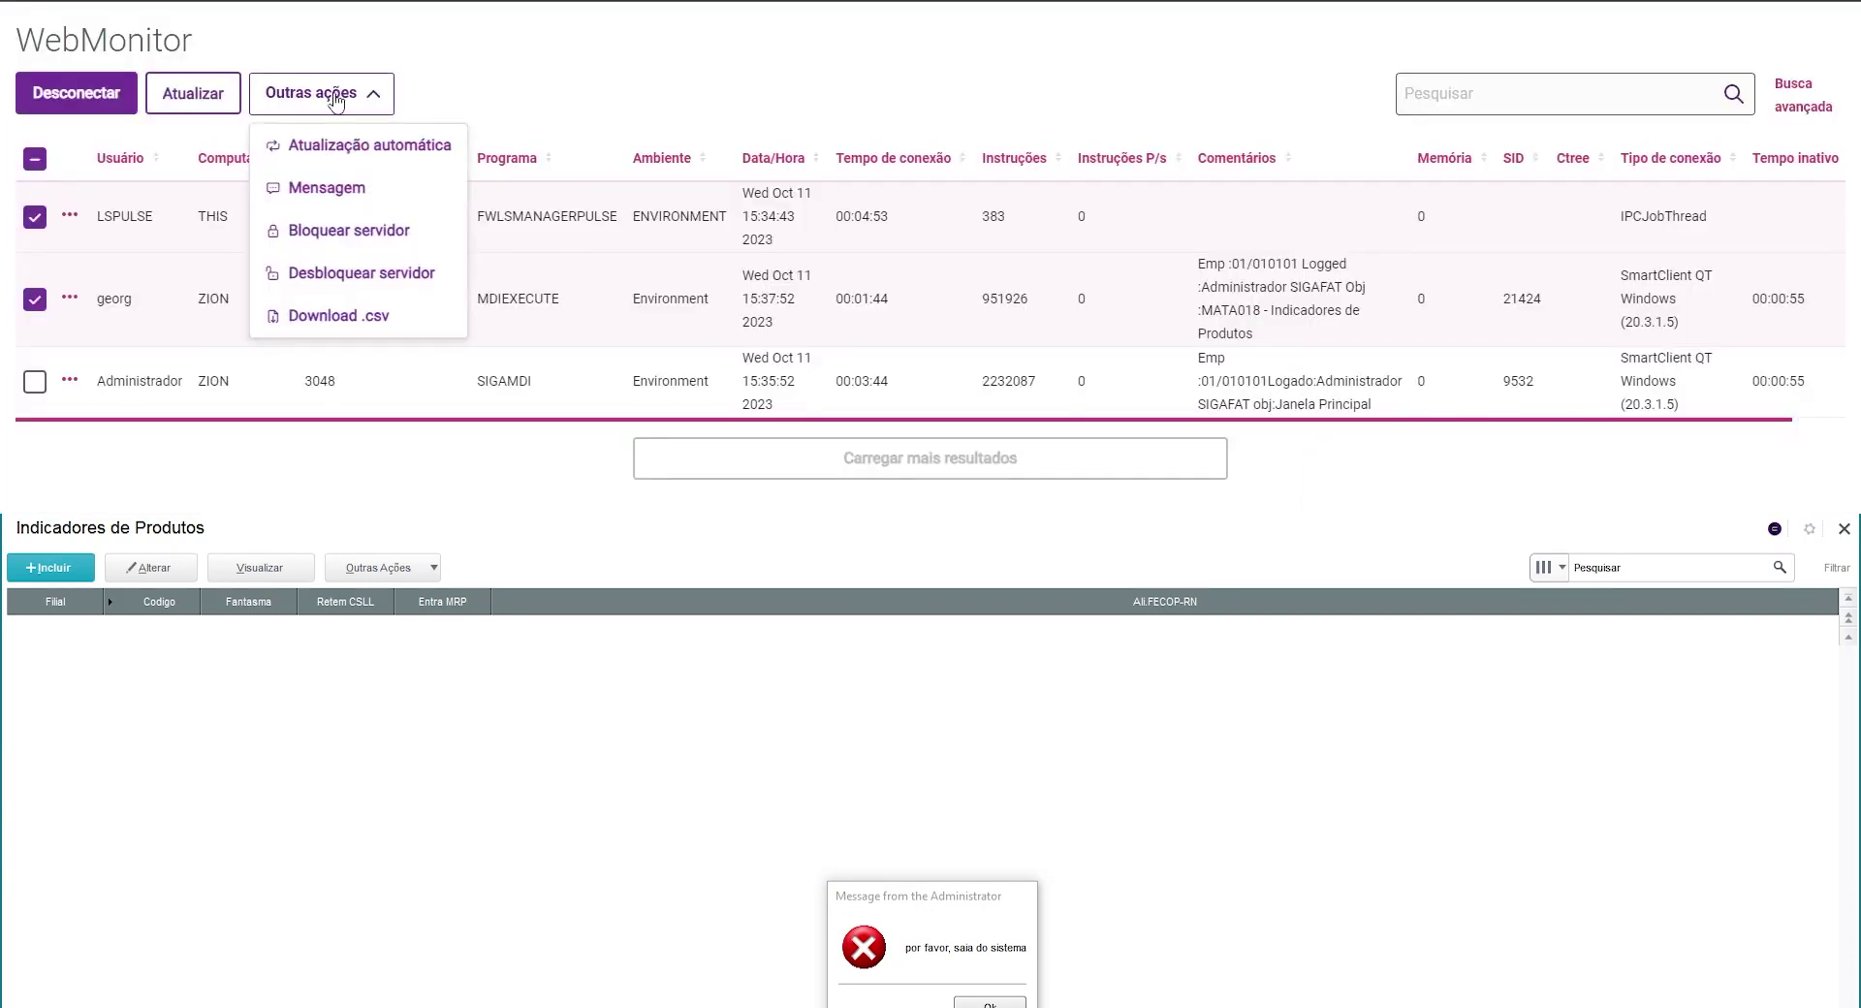
left_click(335, 93)
left_click(68, 300)
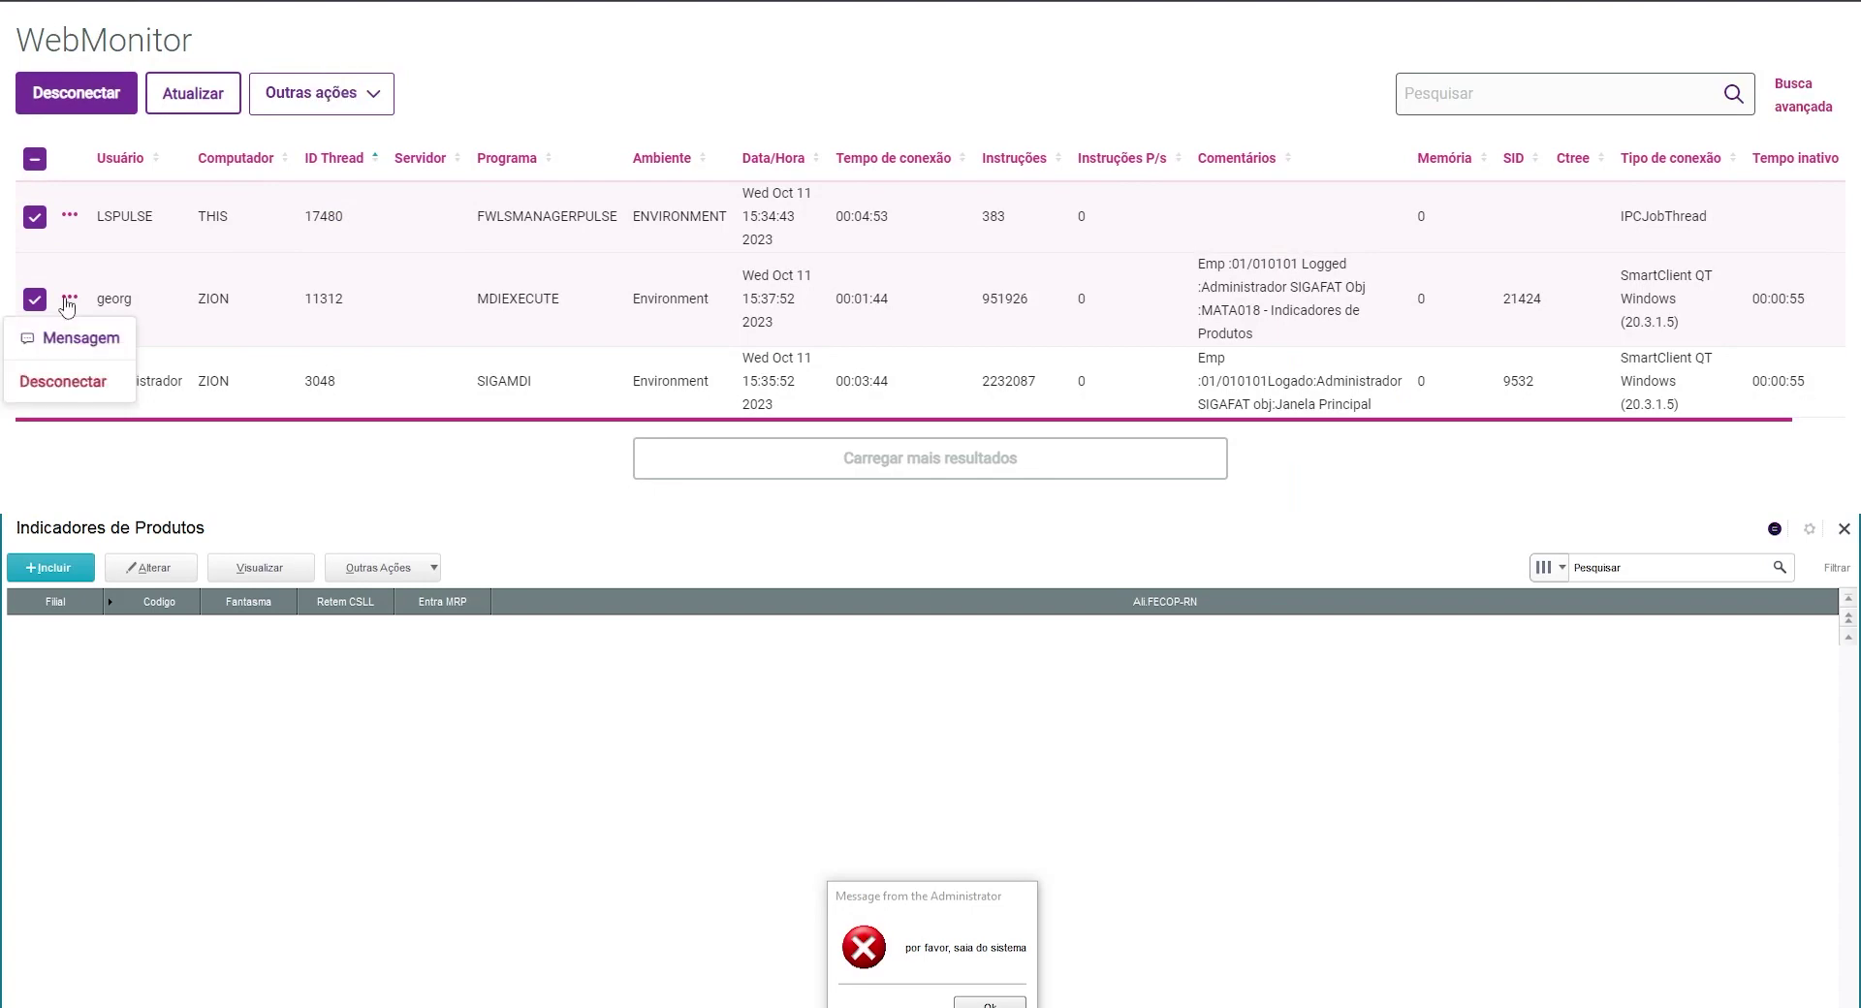